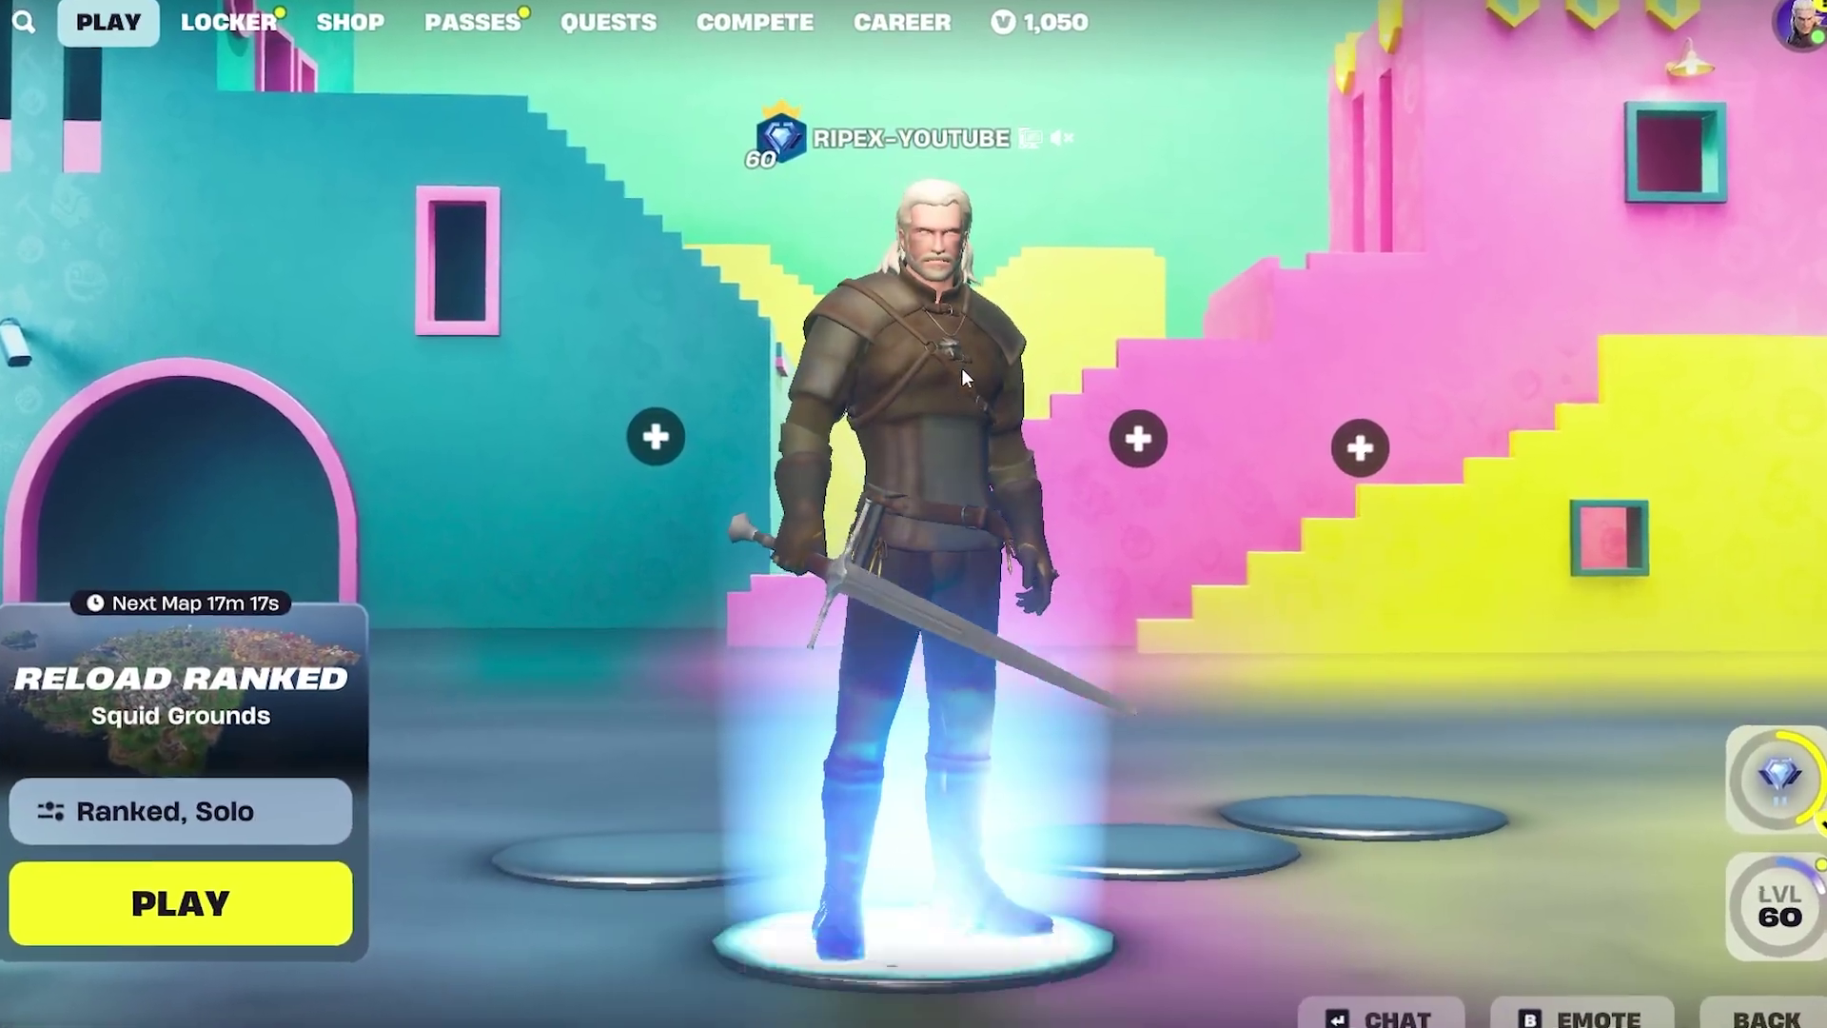
click(856, 344)
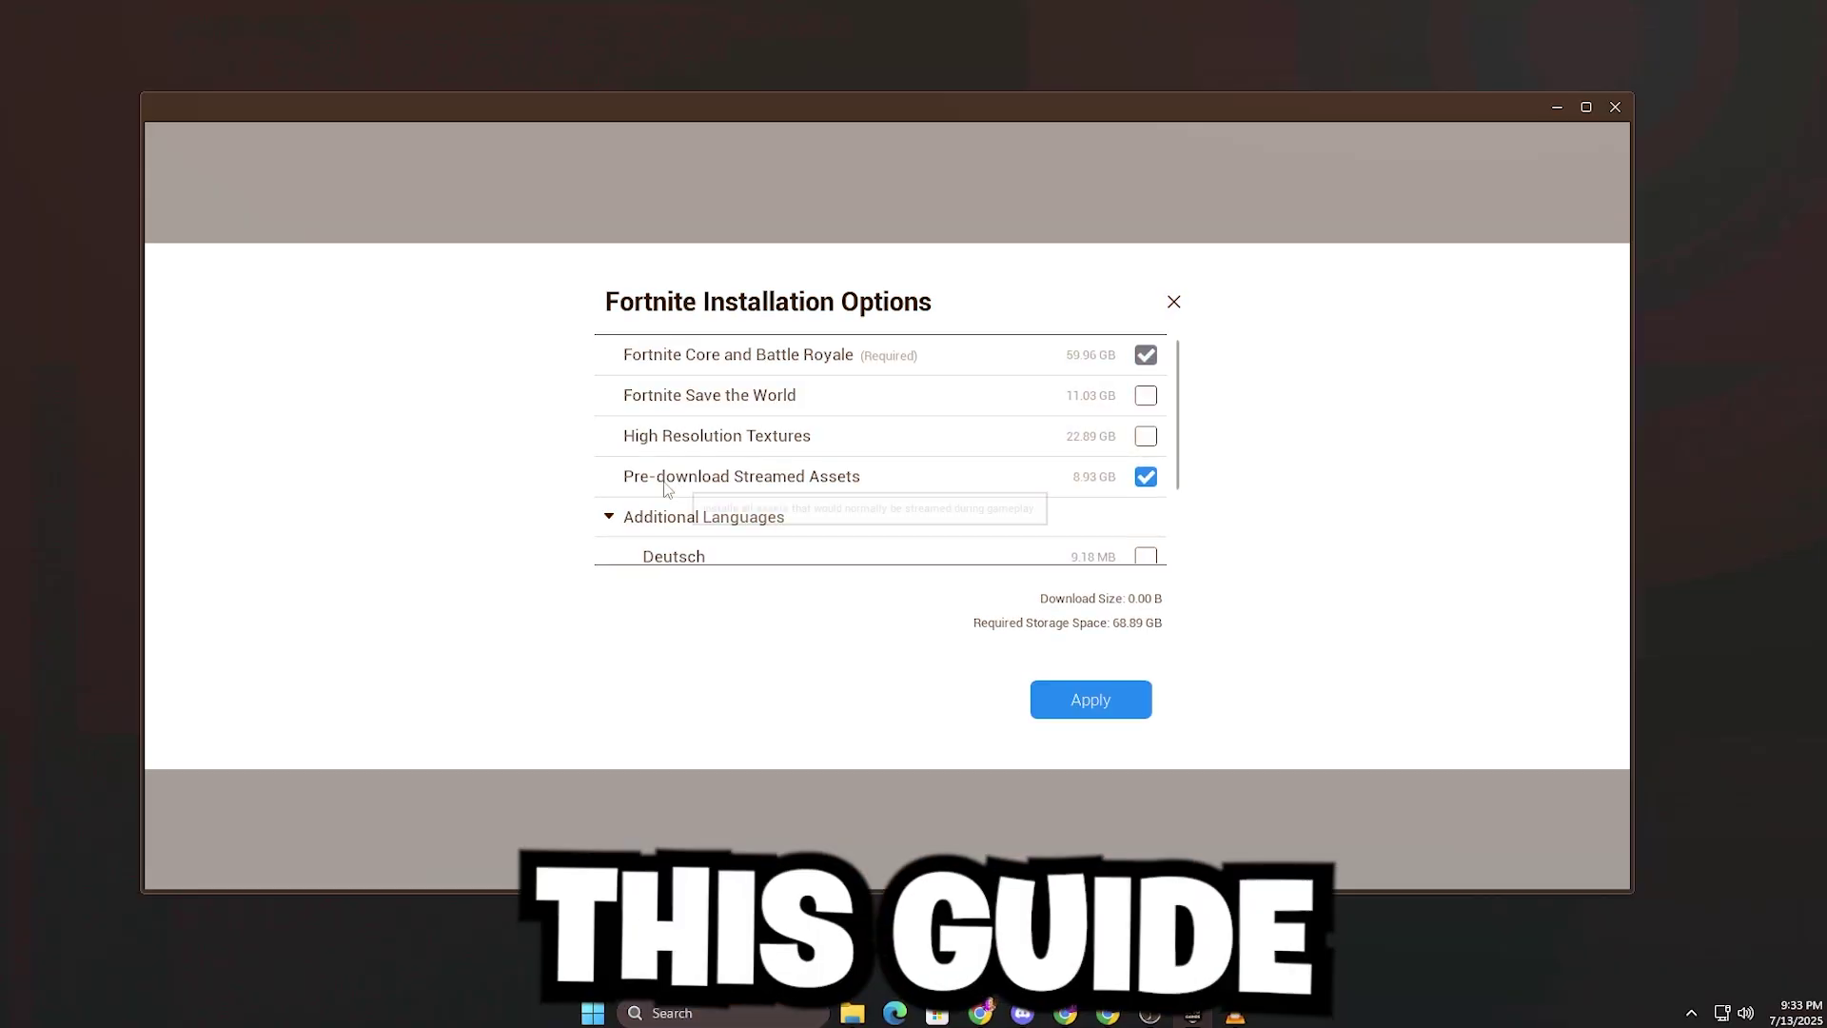
click(1145, 436)
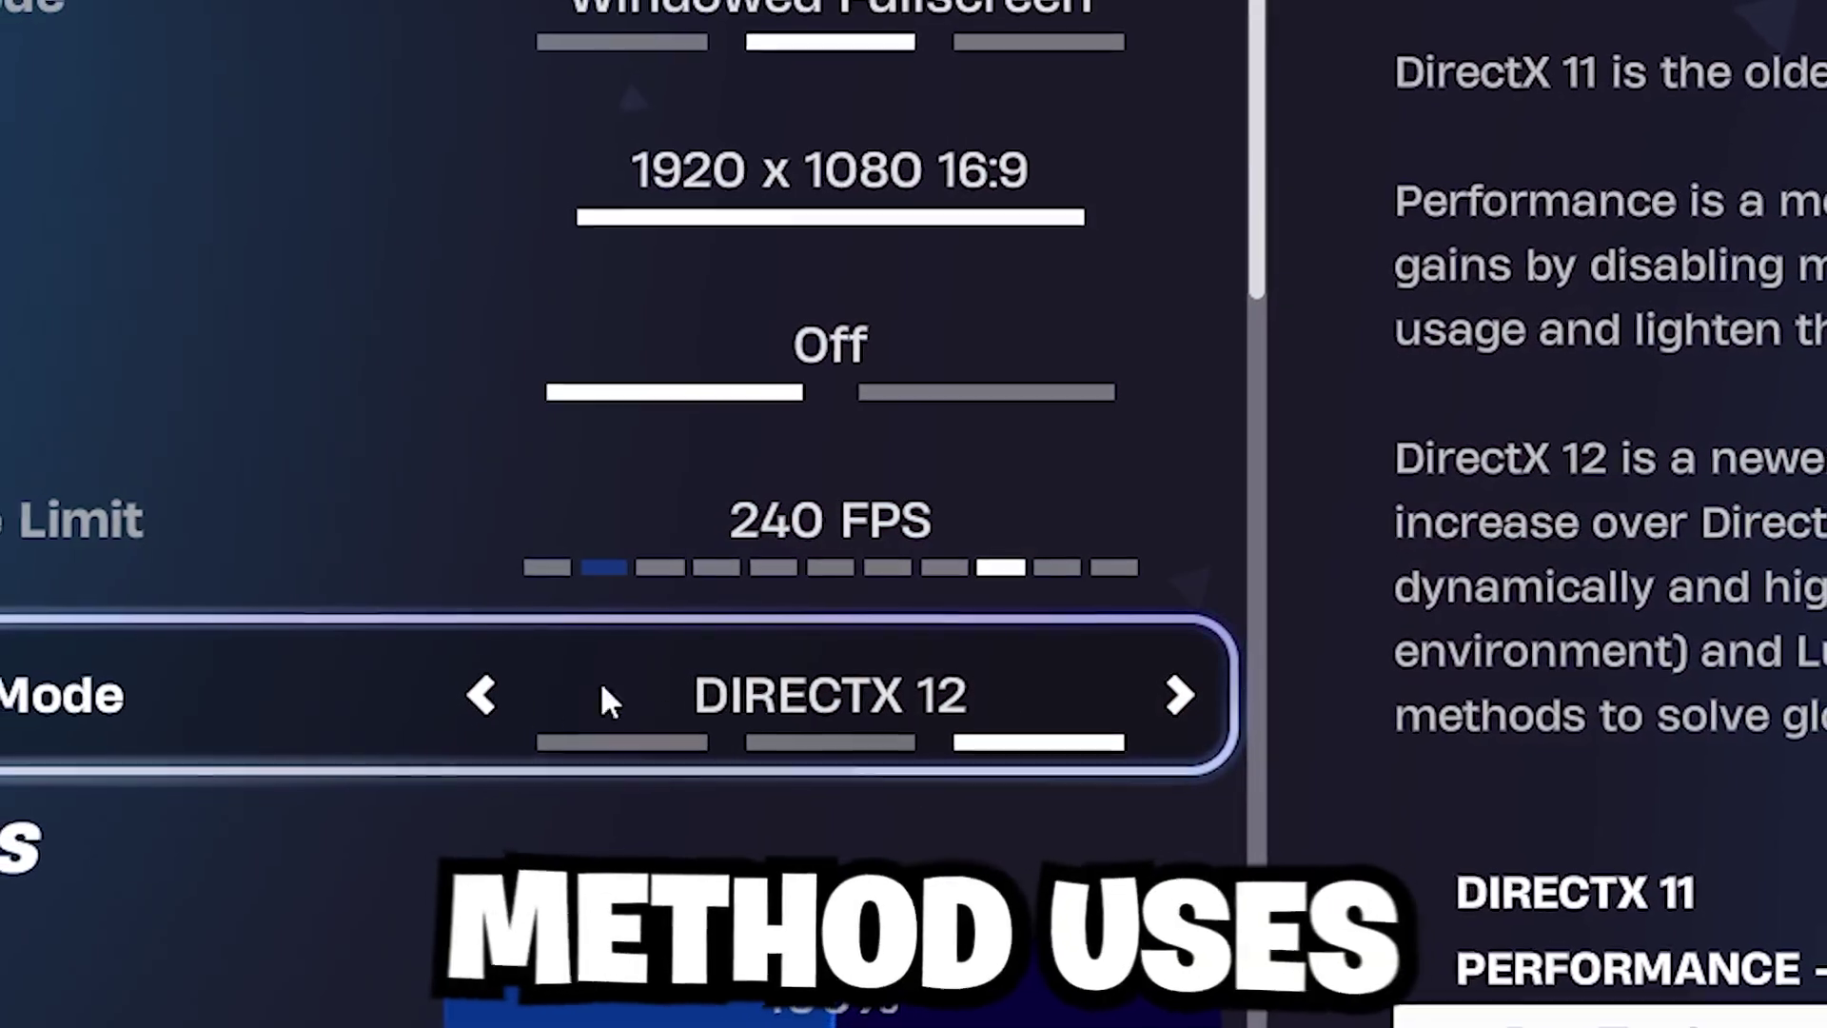
scroll(645, 804, down, 3)
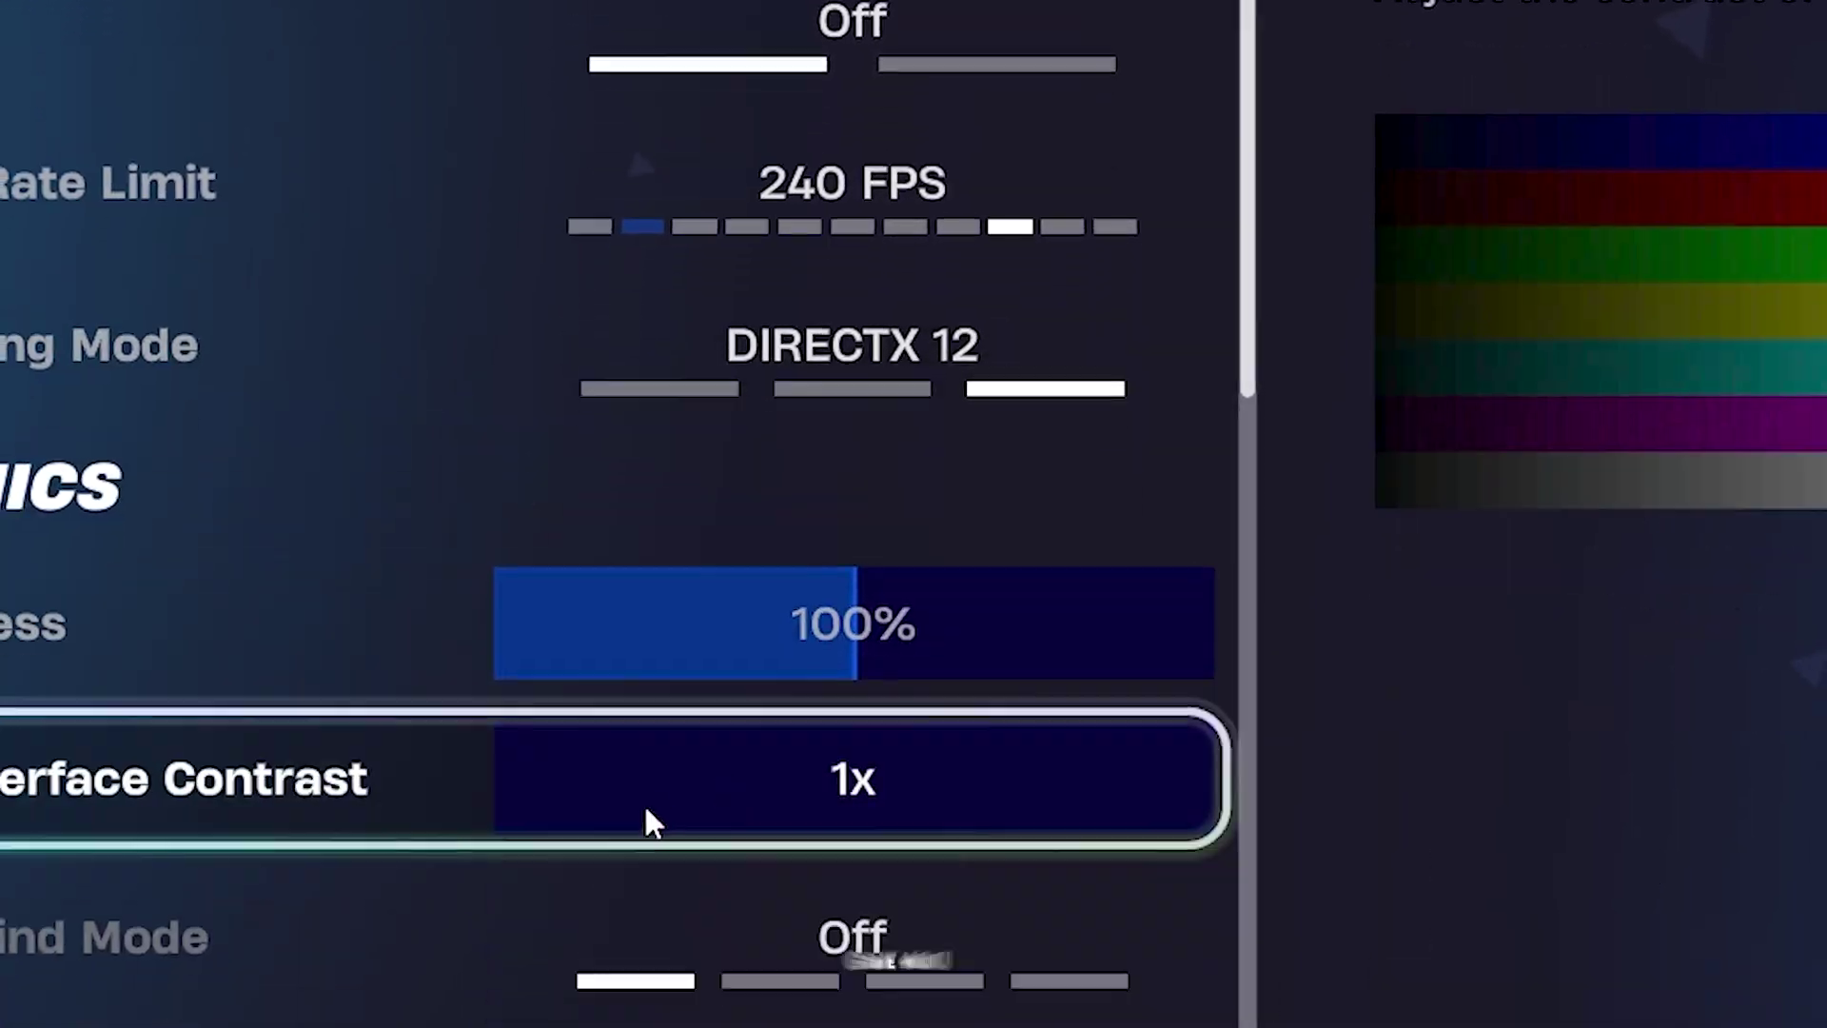
scroll(644, 802, down, 10)
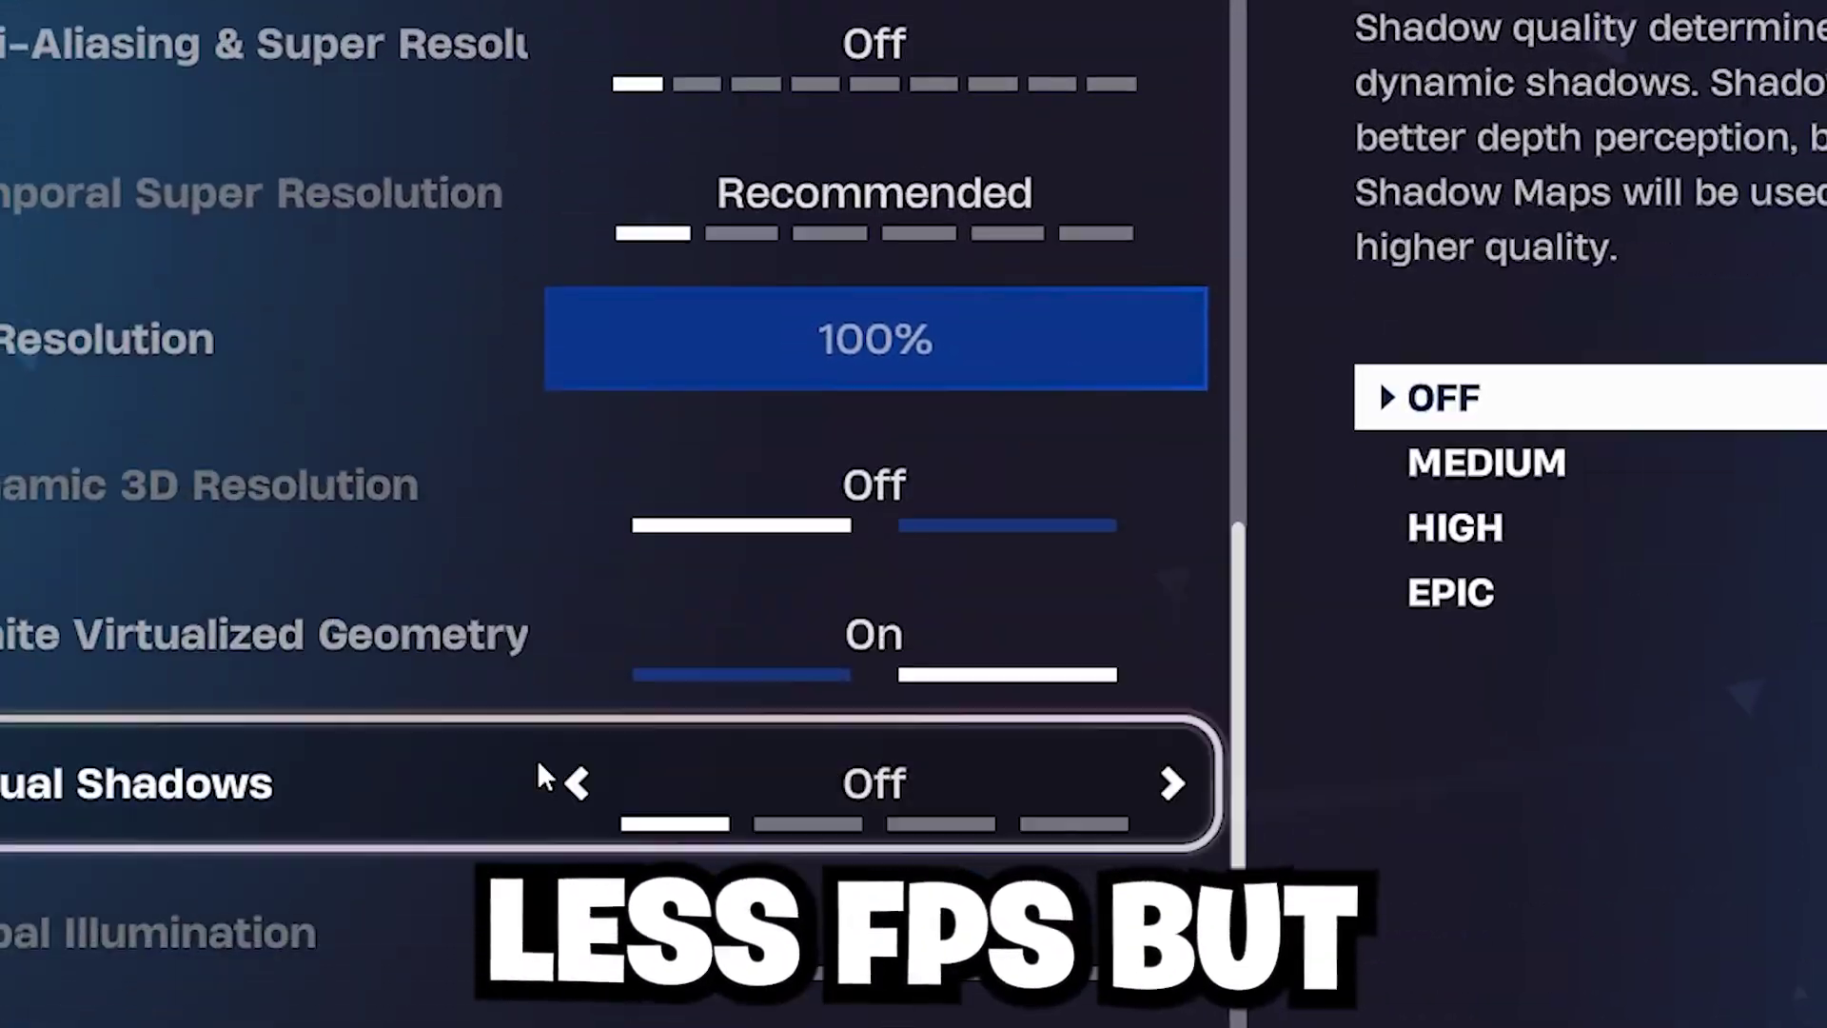
scroll(632, 600, down, 6)
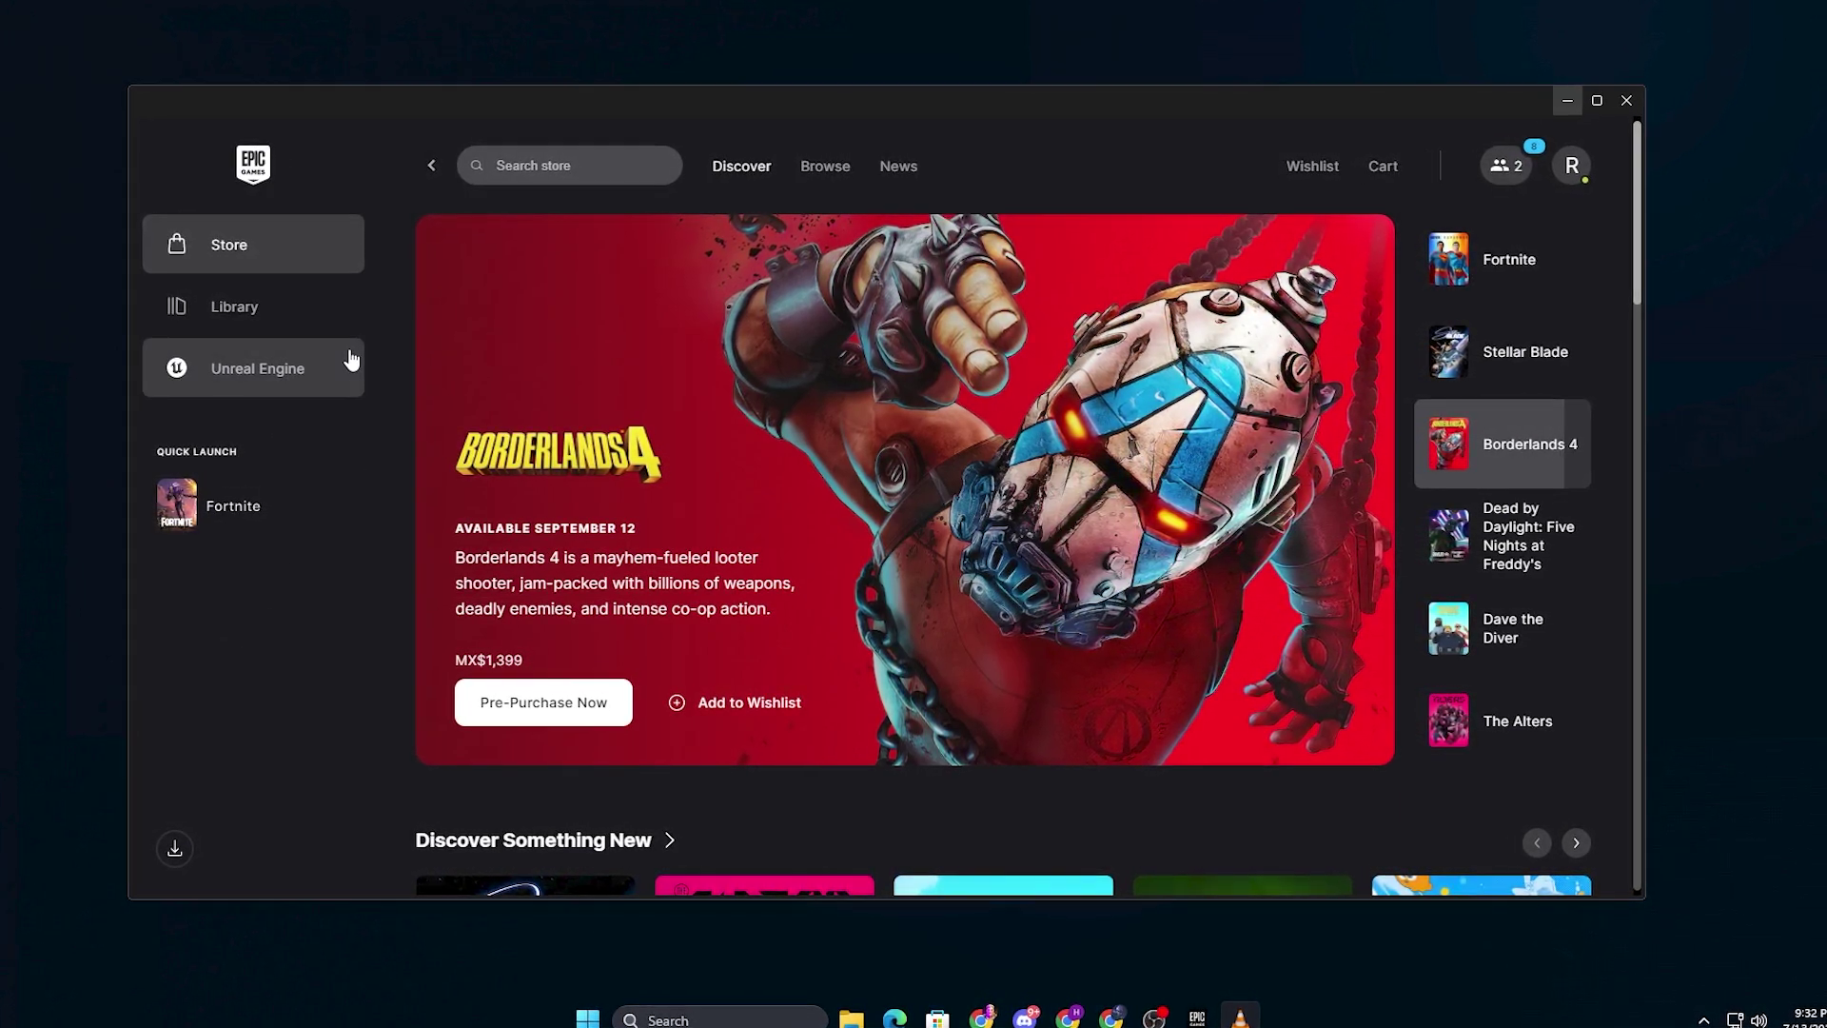
Open Fortnite's installation options from the Epic Games library and toggle the High Resolution Textures component
click(221, 306)
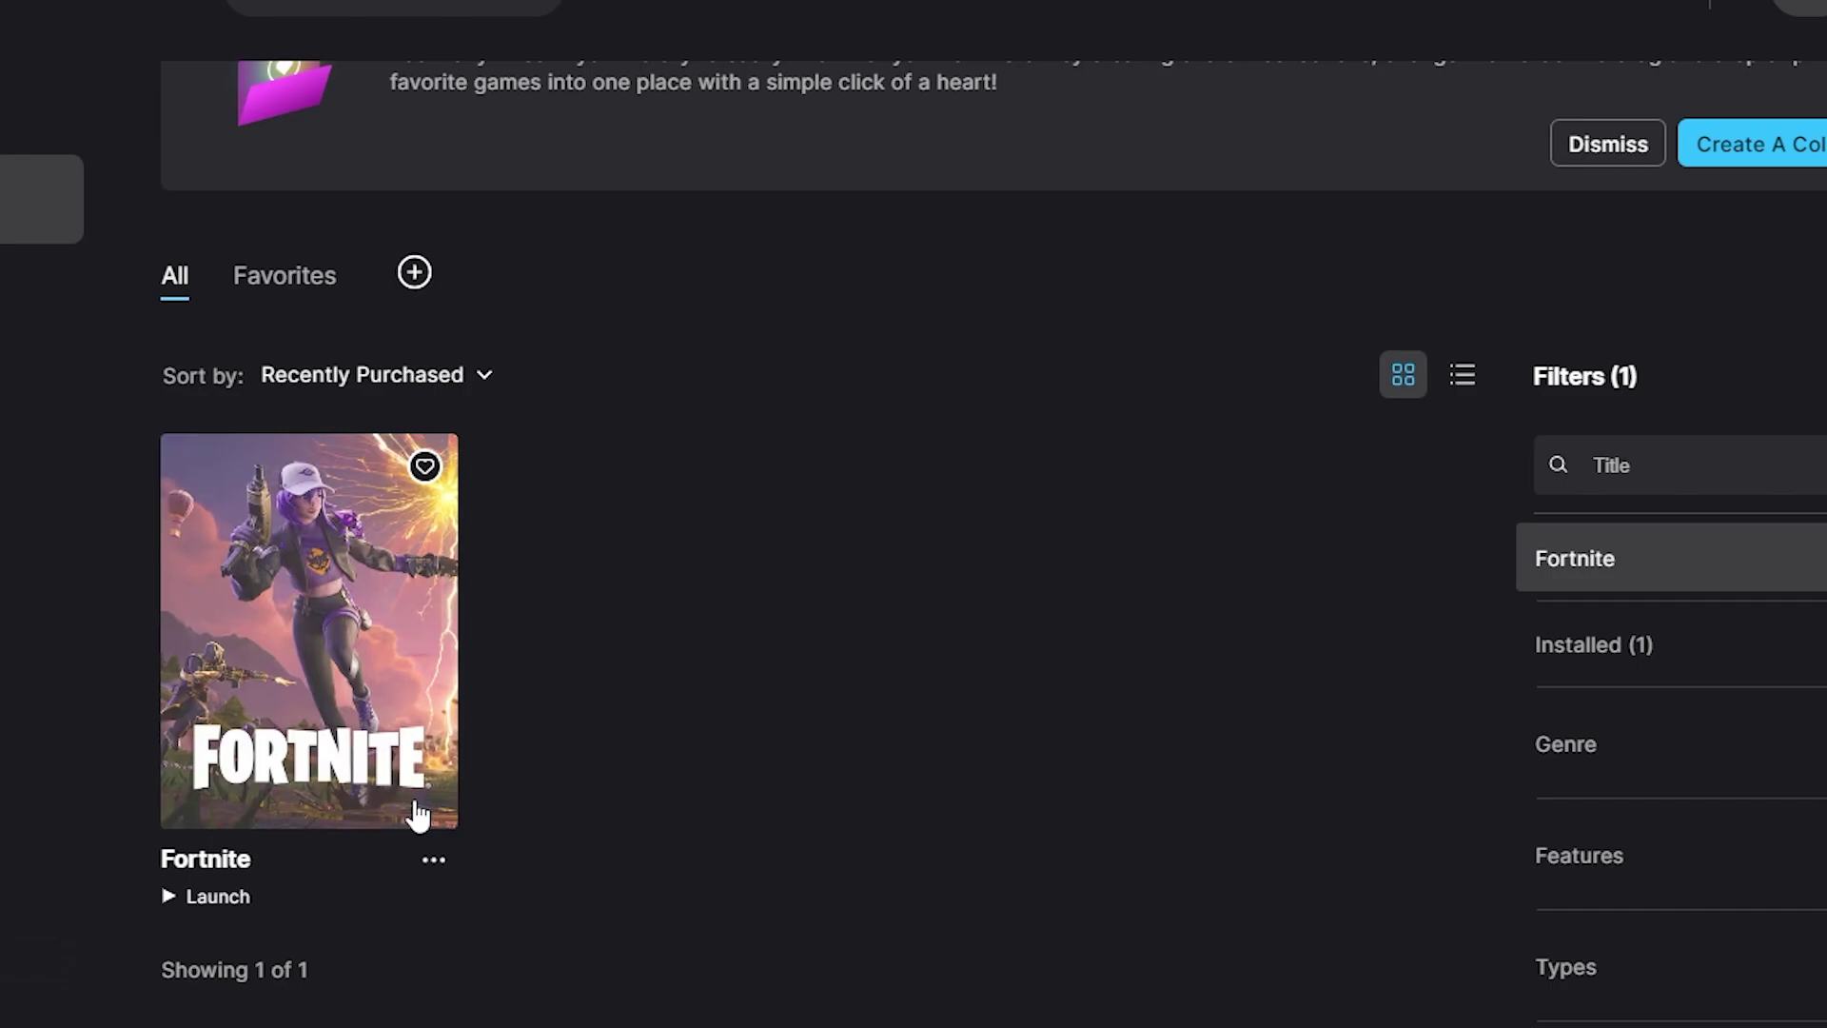
click(433, 859)
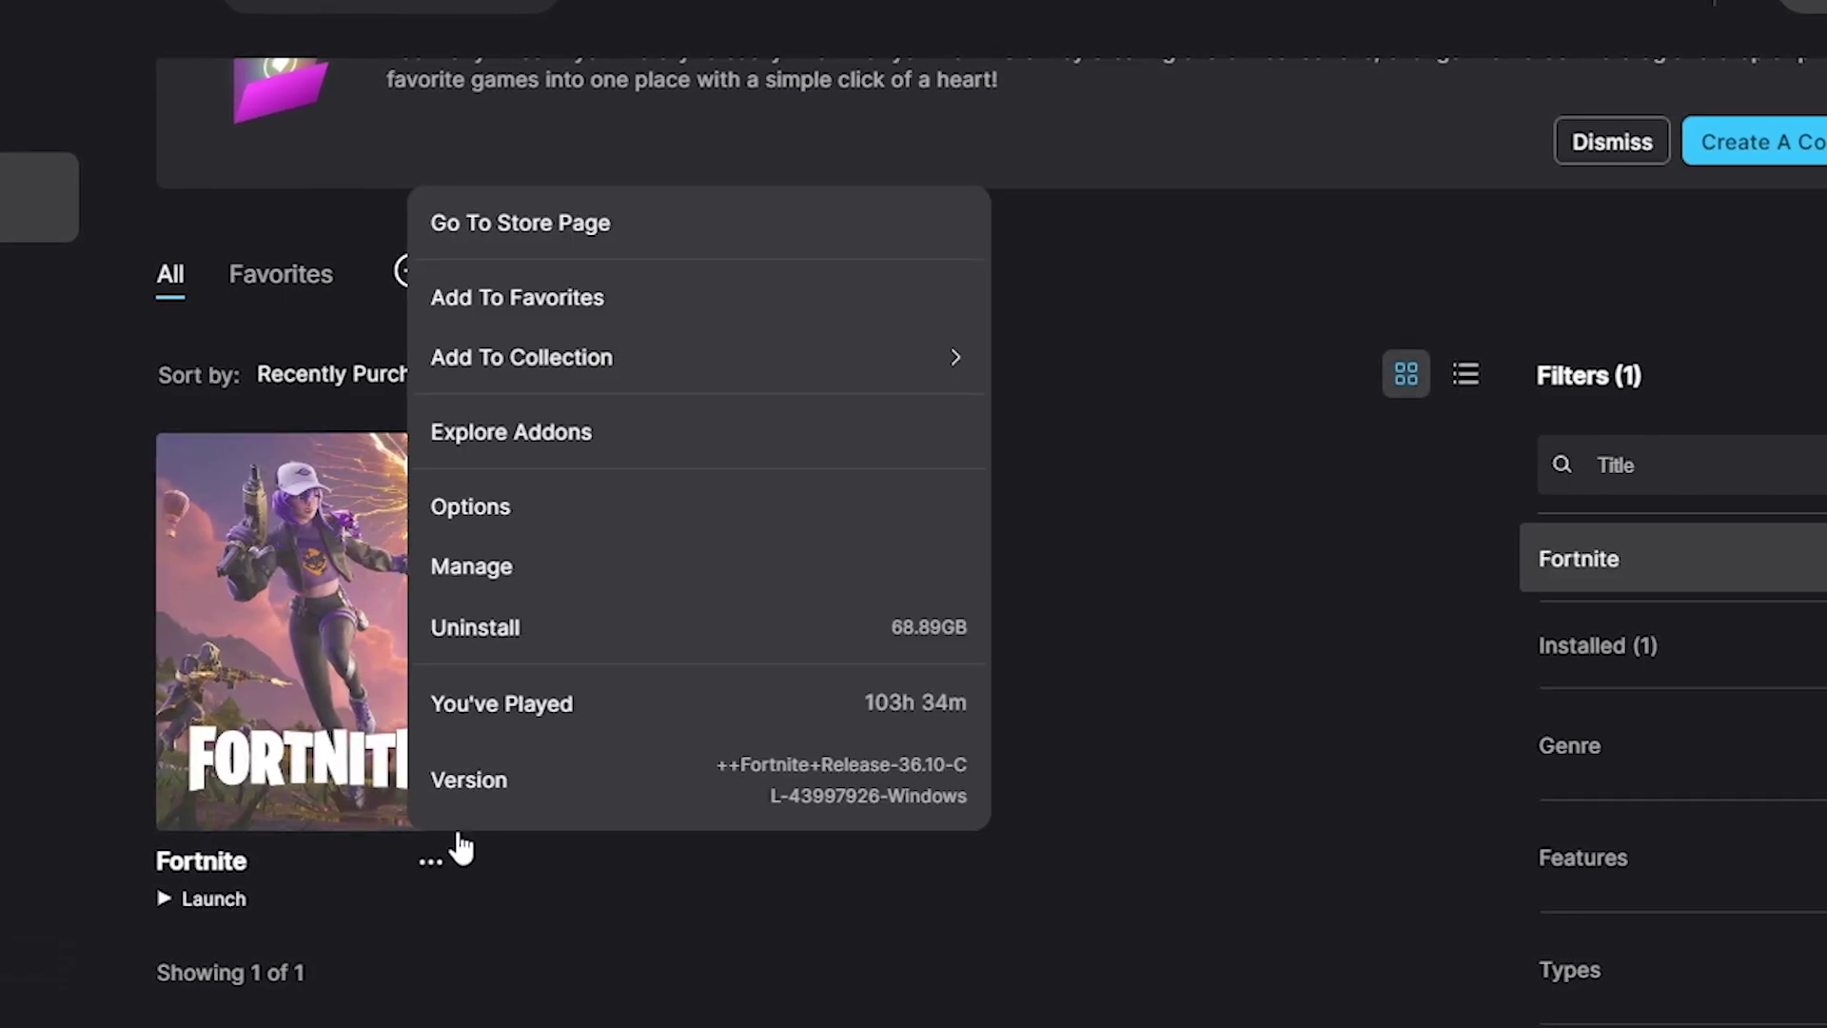
click(589, 514)
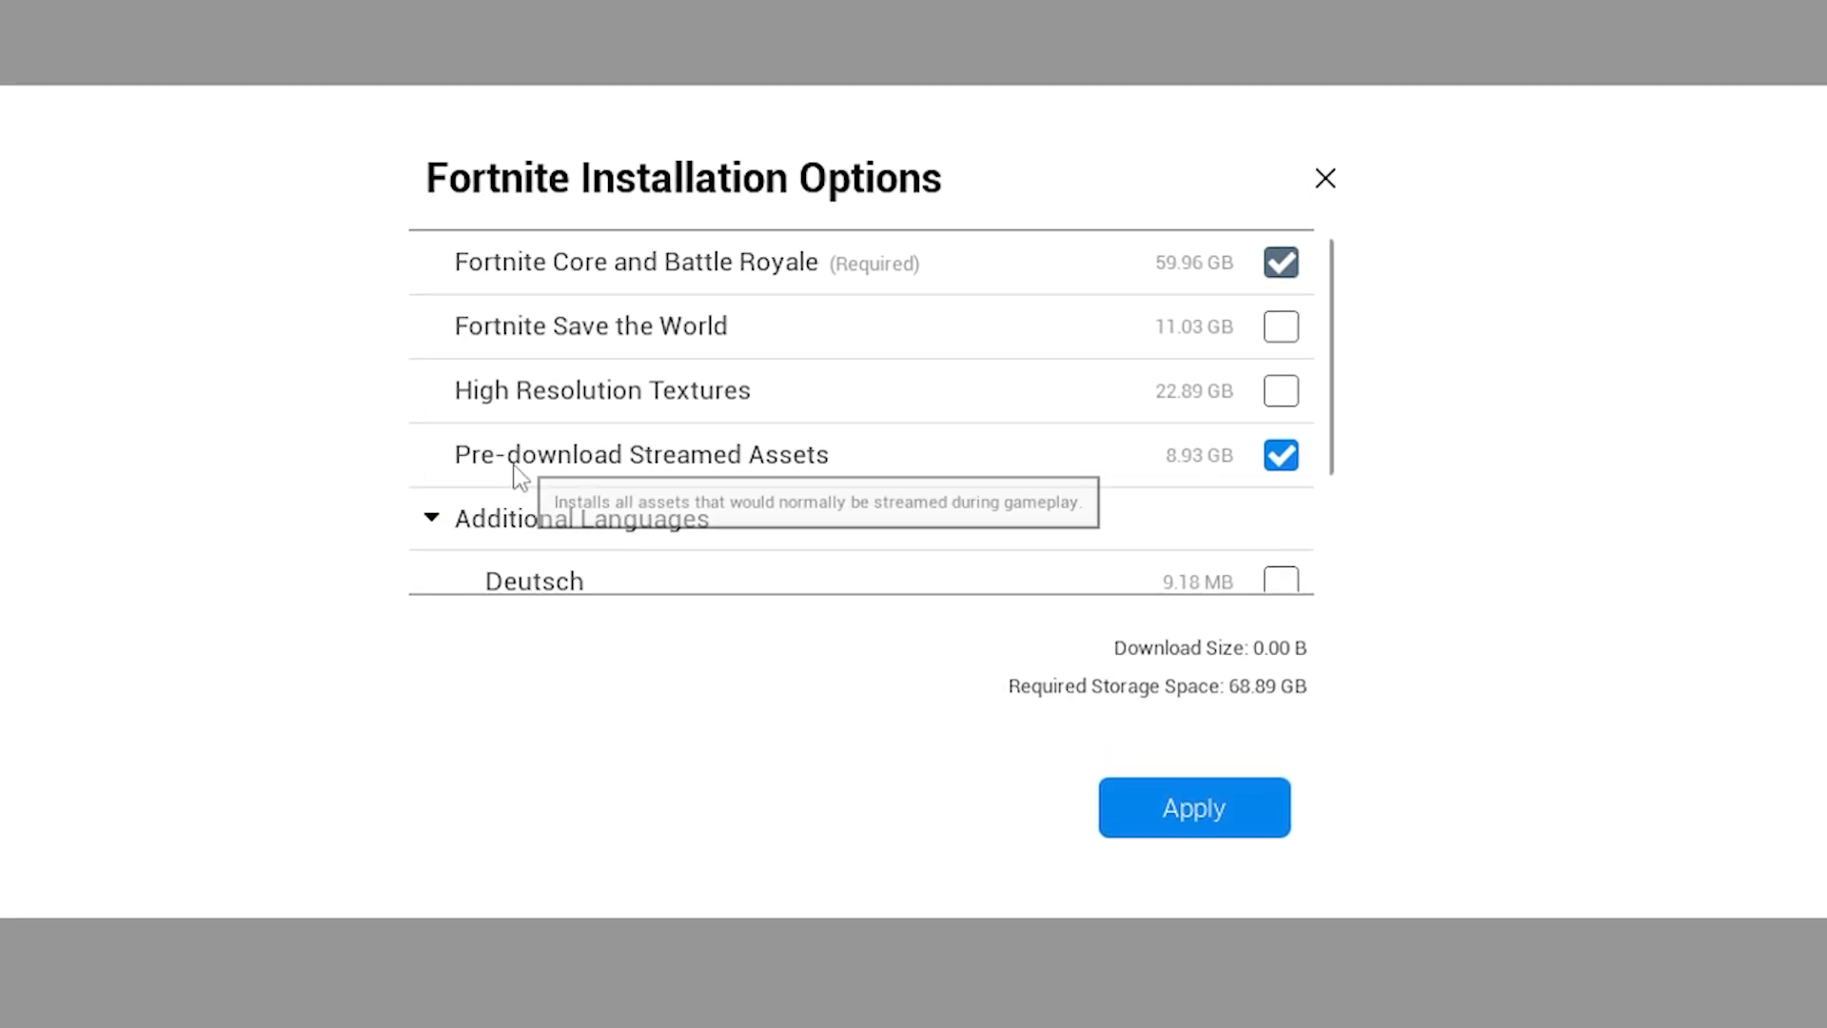
mouse_move(638, 388)
click(1283, 390)
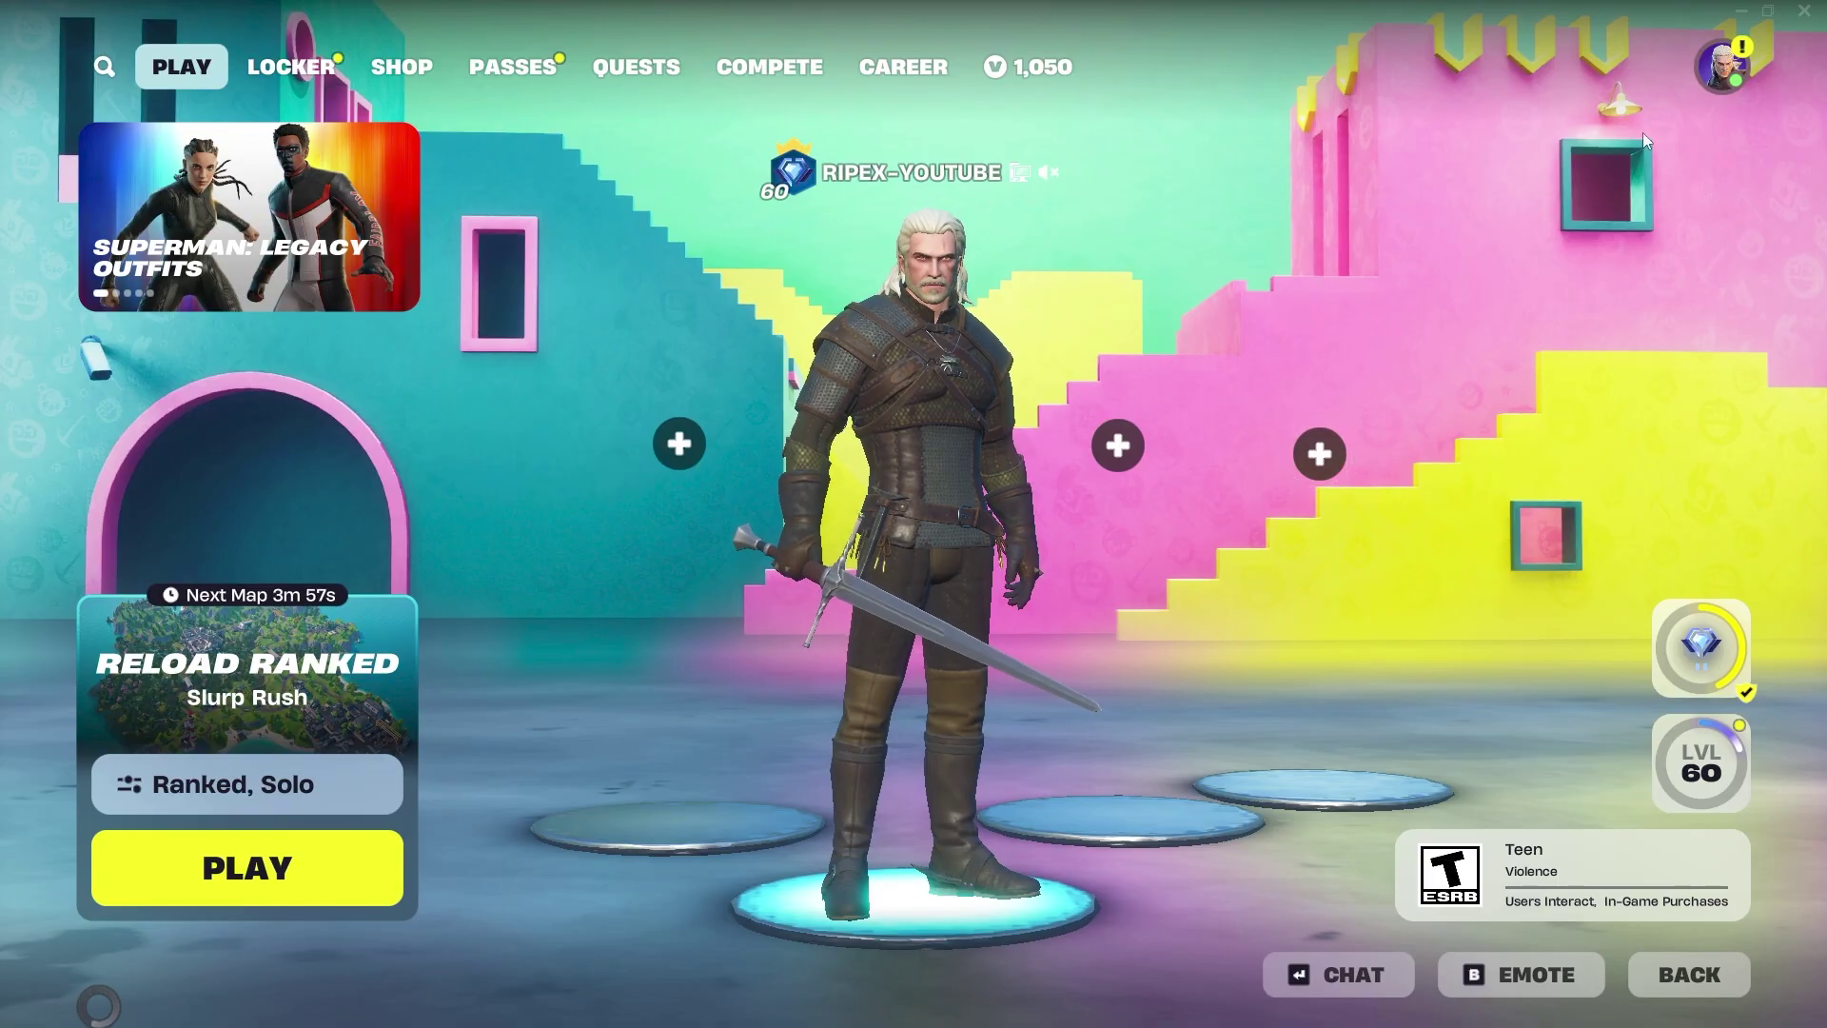
Switch to Fortnite, open the video settings and examine the rendering mode, graphics and graphics quality options
click(1721, 66)
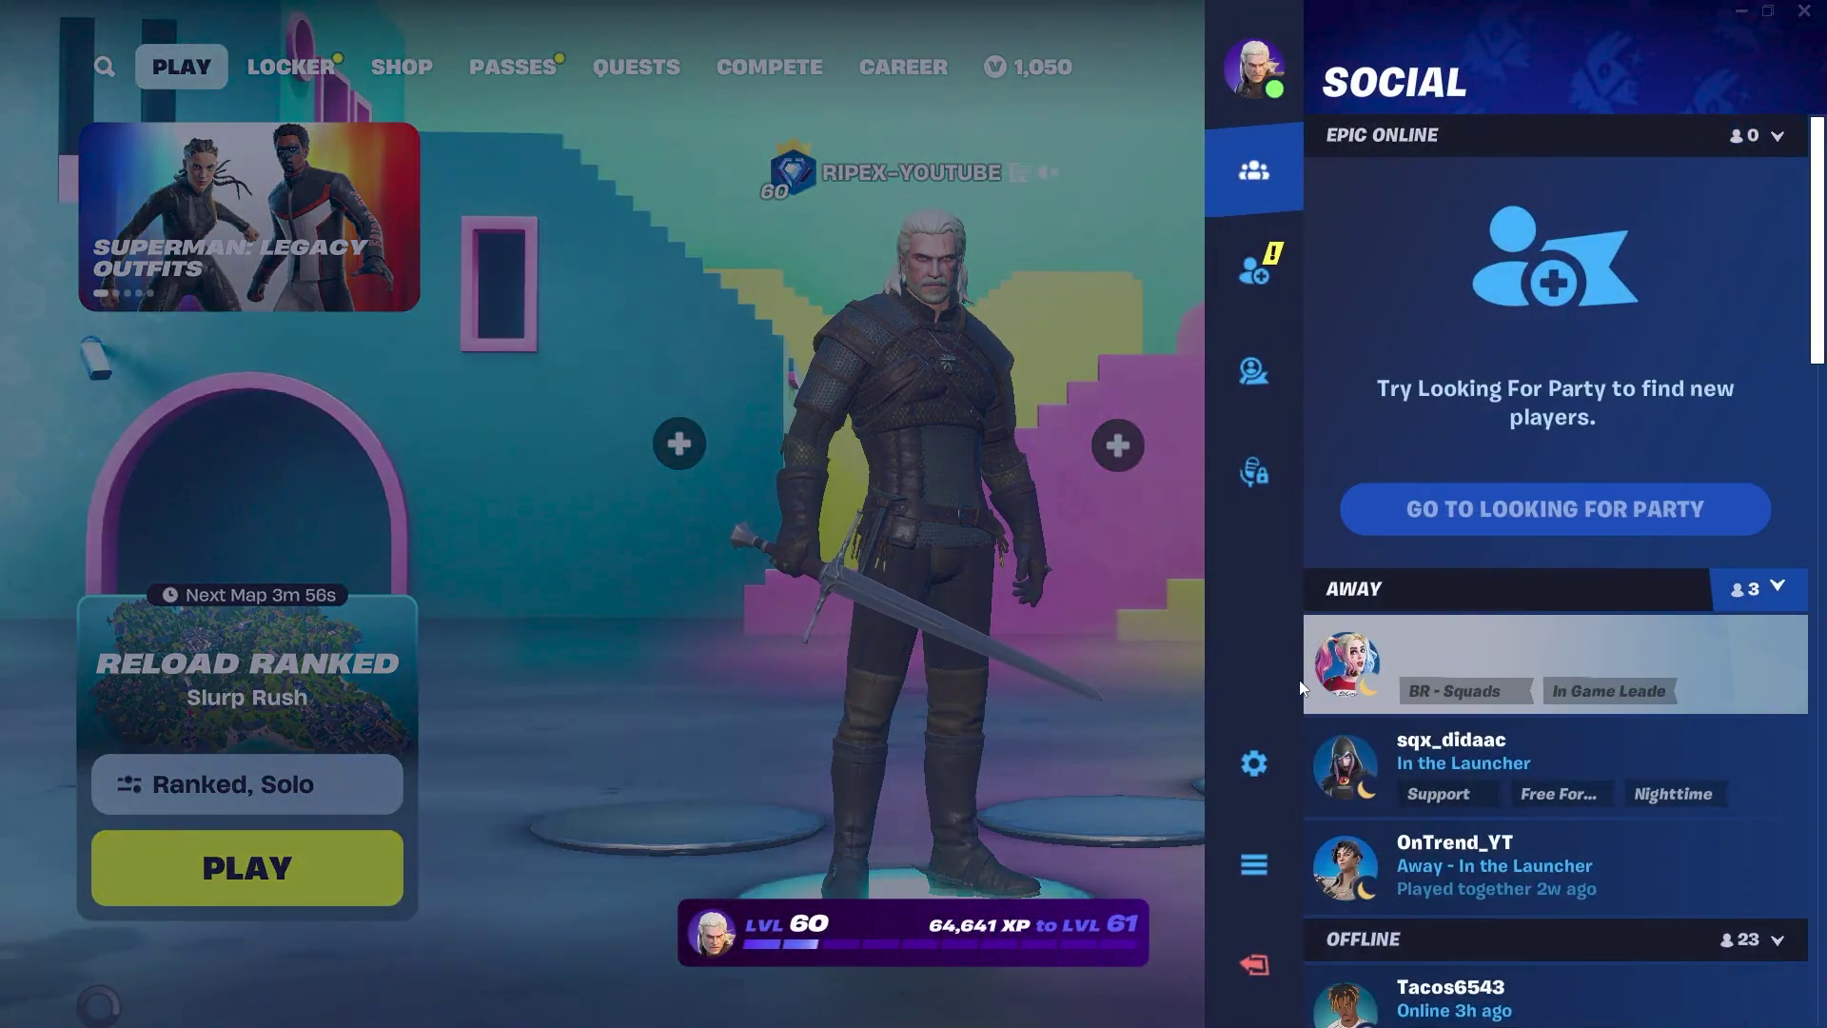
click(1253, 762)
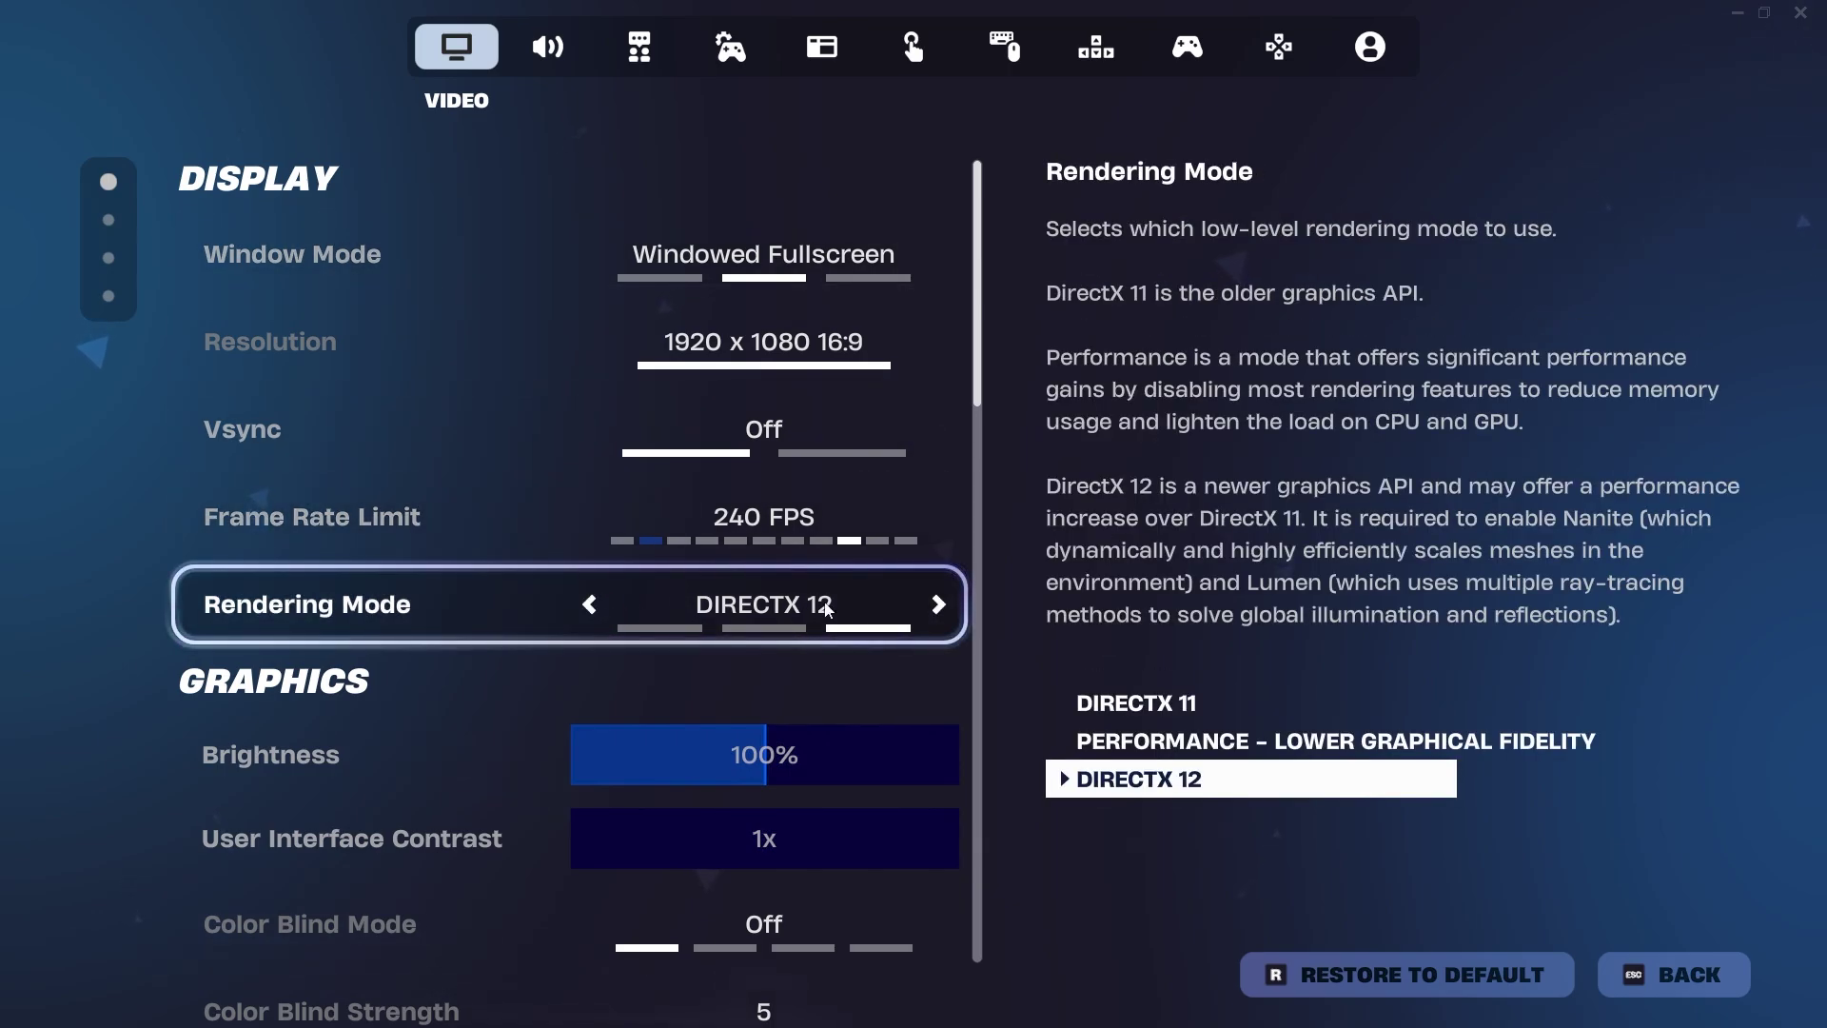
scroll(757, 615, down, 8)
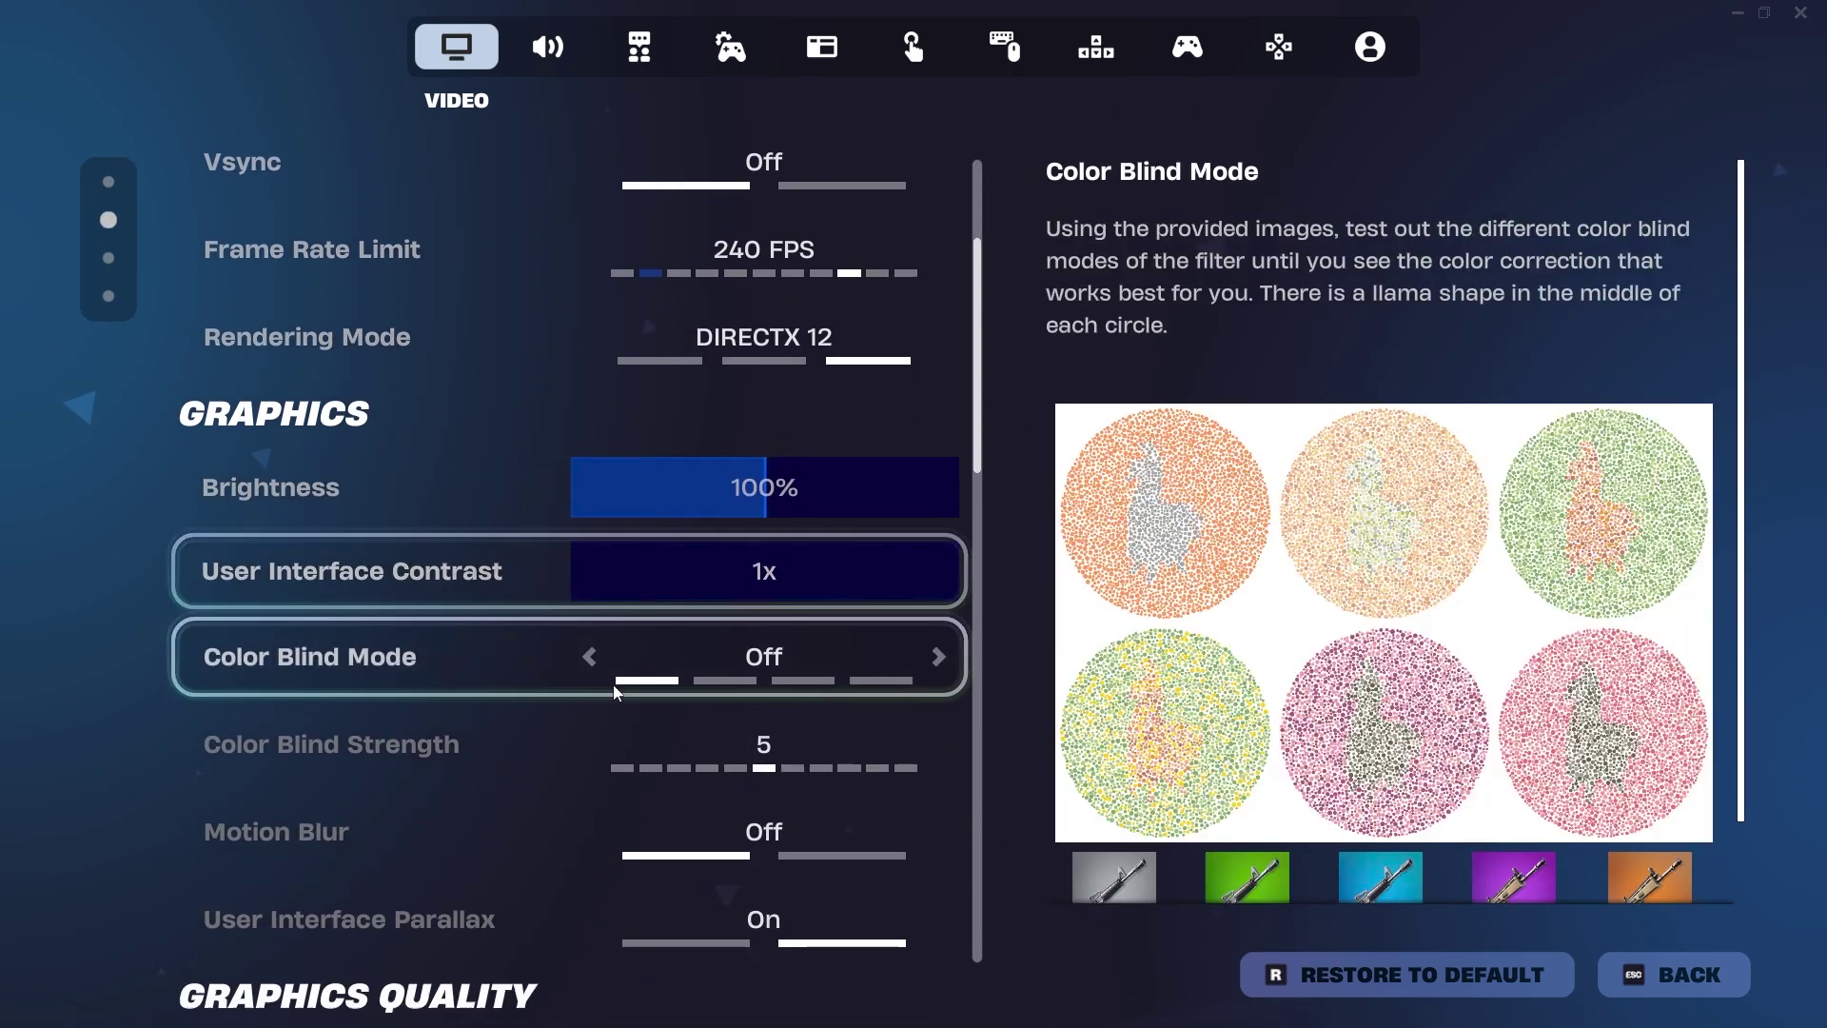
scroll(481, 759, down, 12)
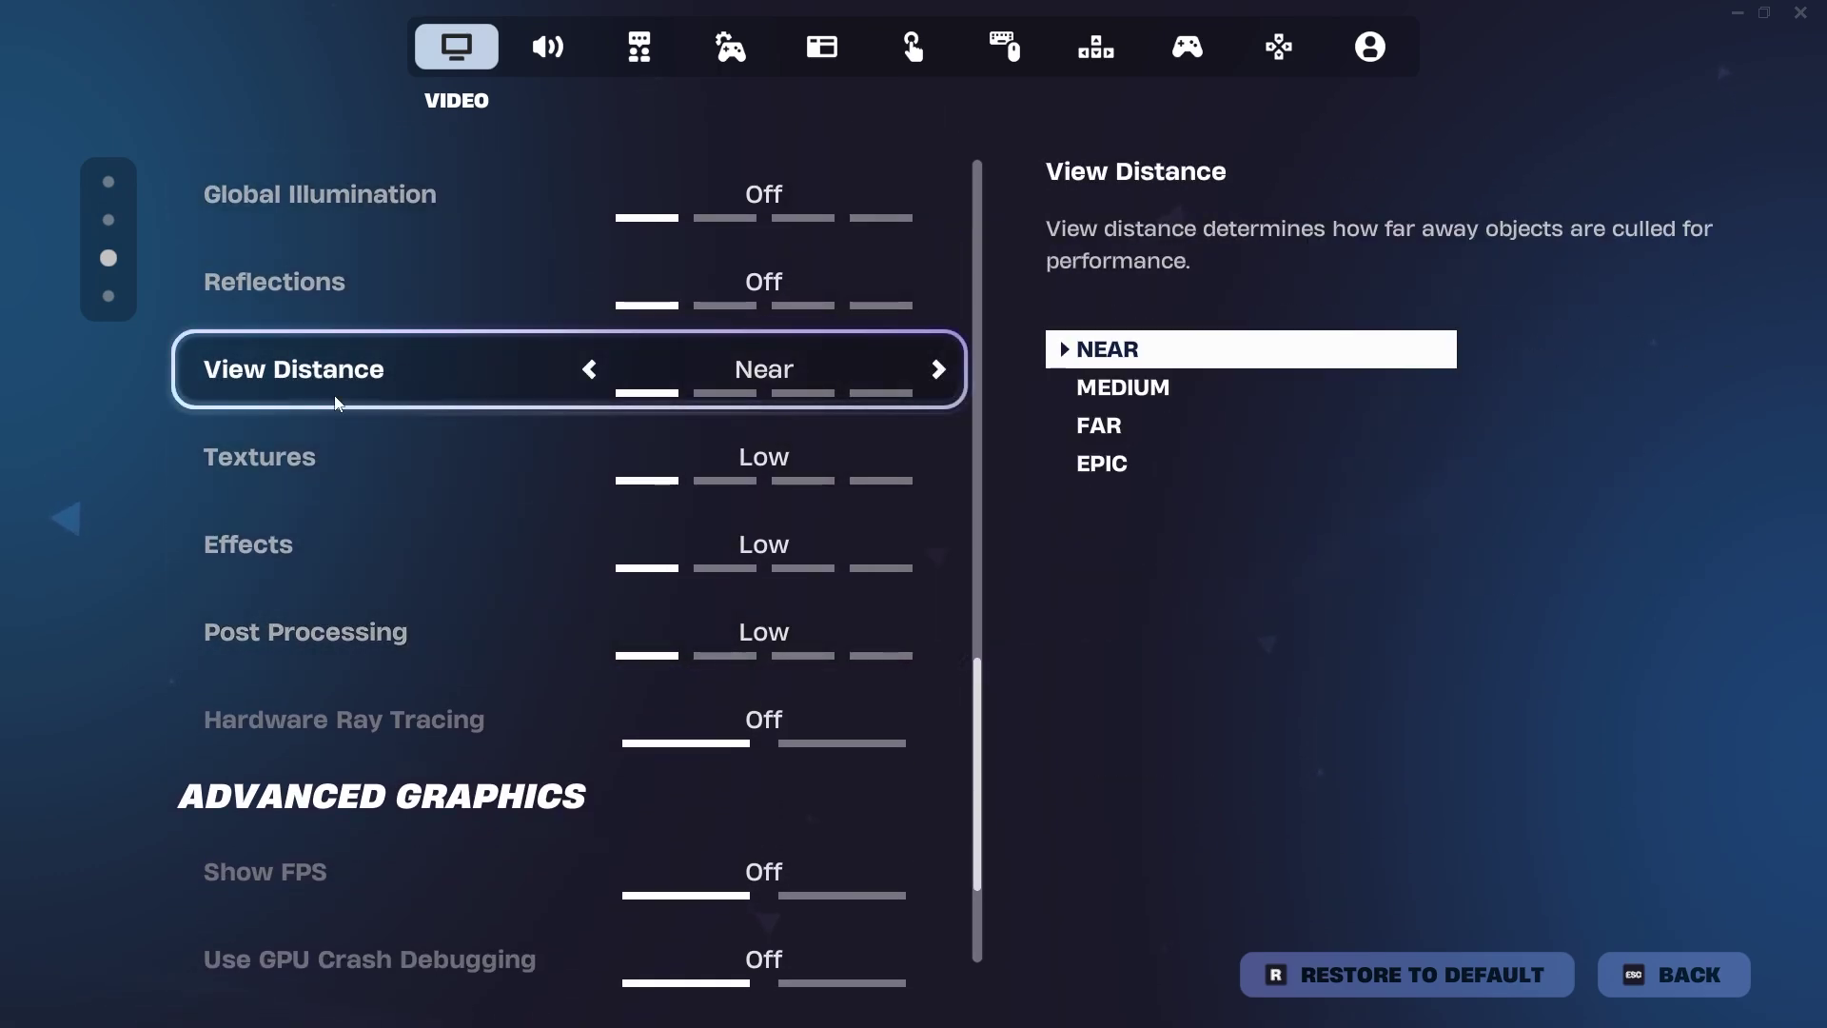
scroll(550, 622, up, 1)
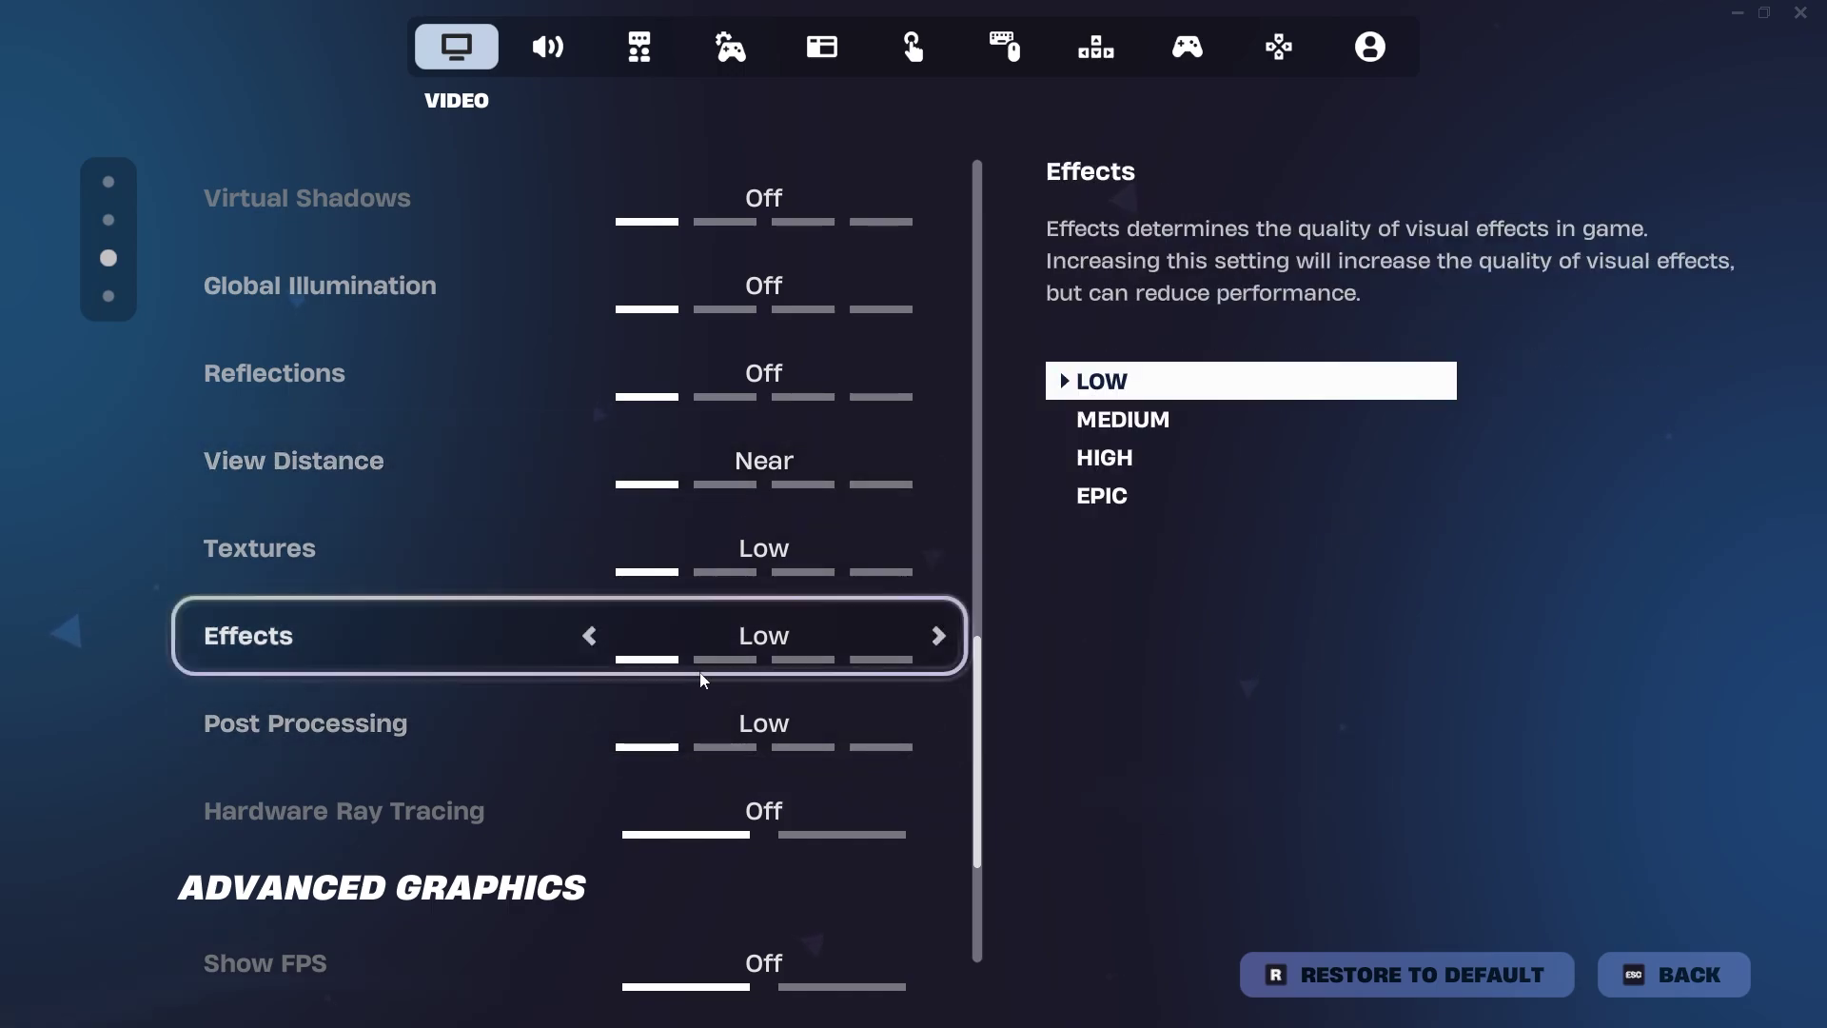
scroll(530, 620, up, 4)
scroll(529, 615, up, 5)
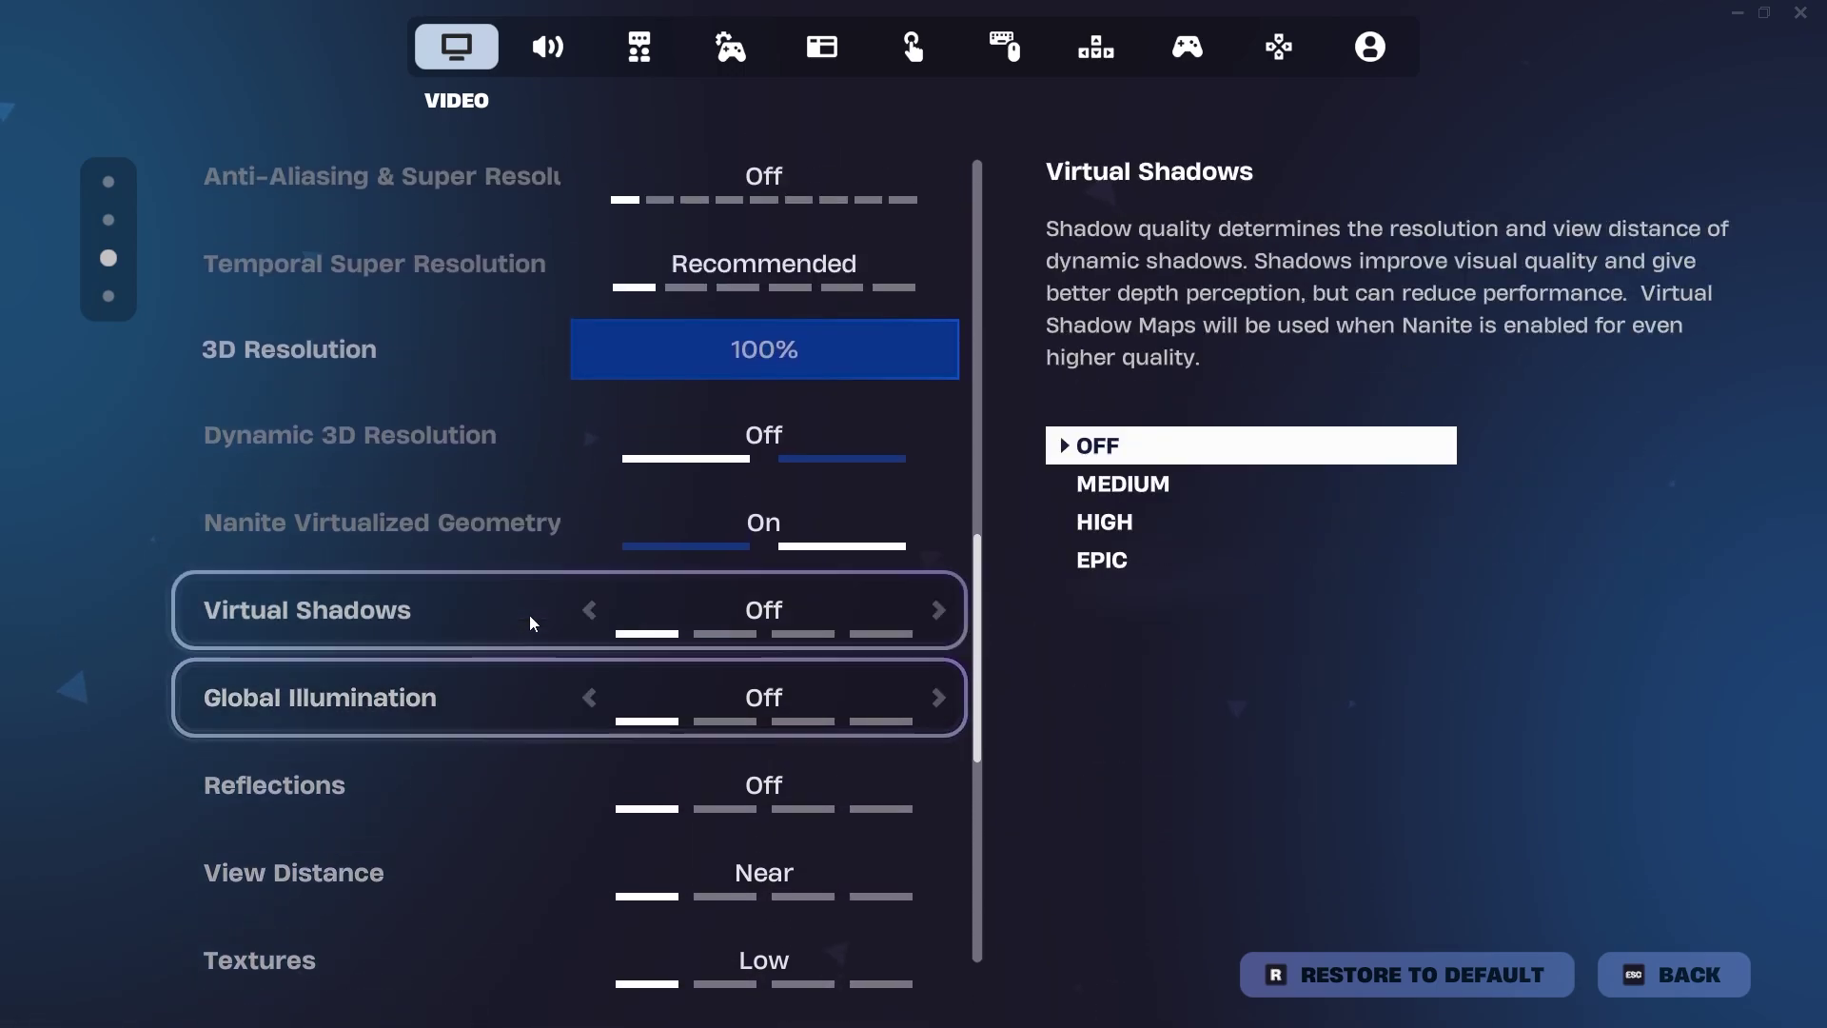
scroll(529, 615, up, 6)
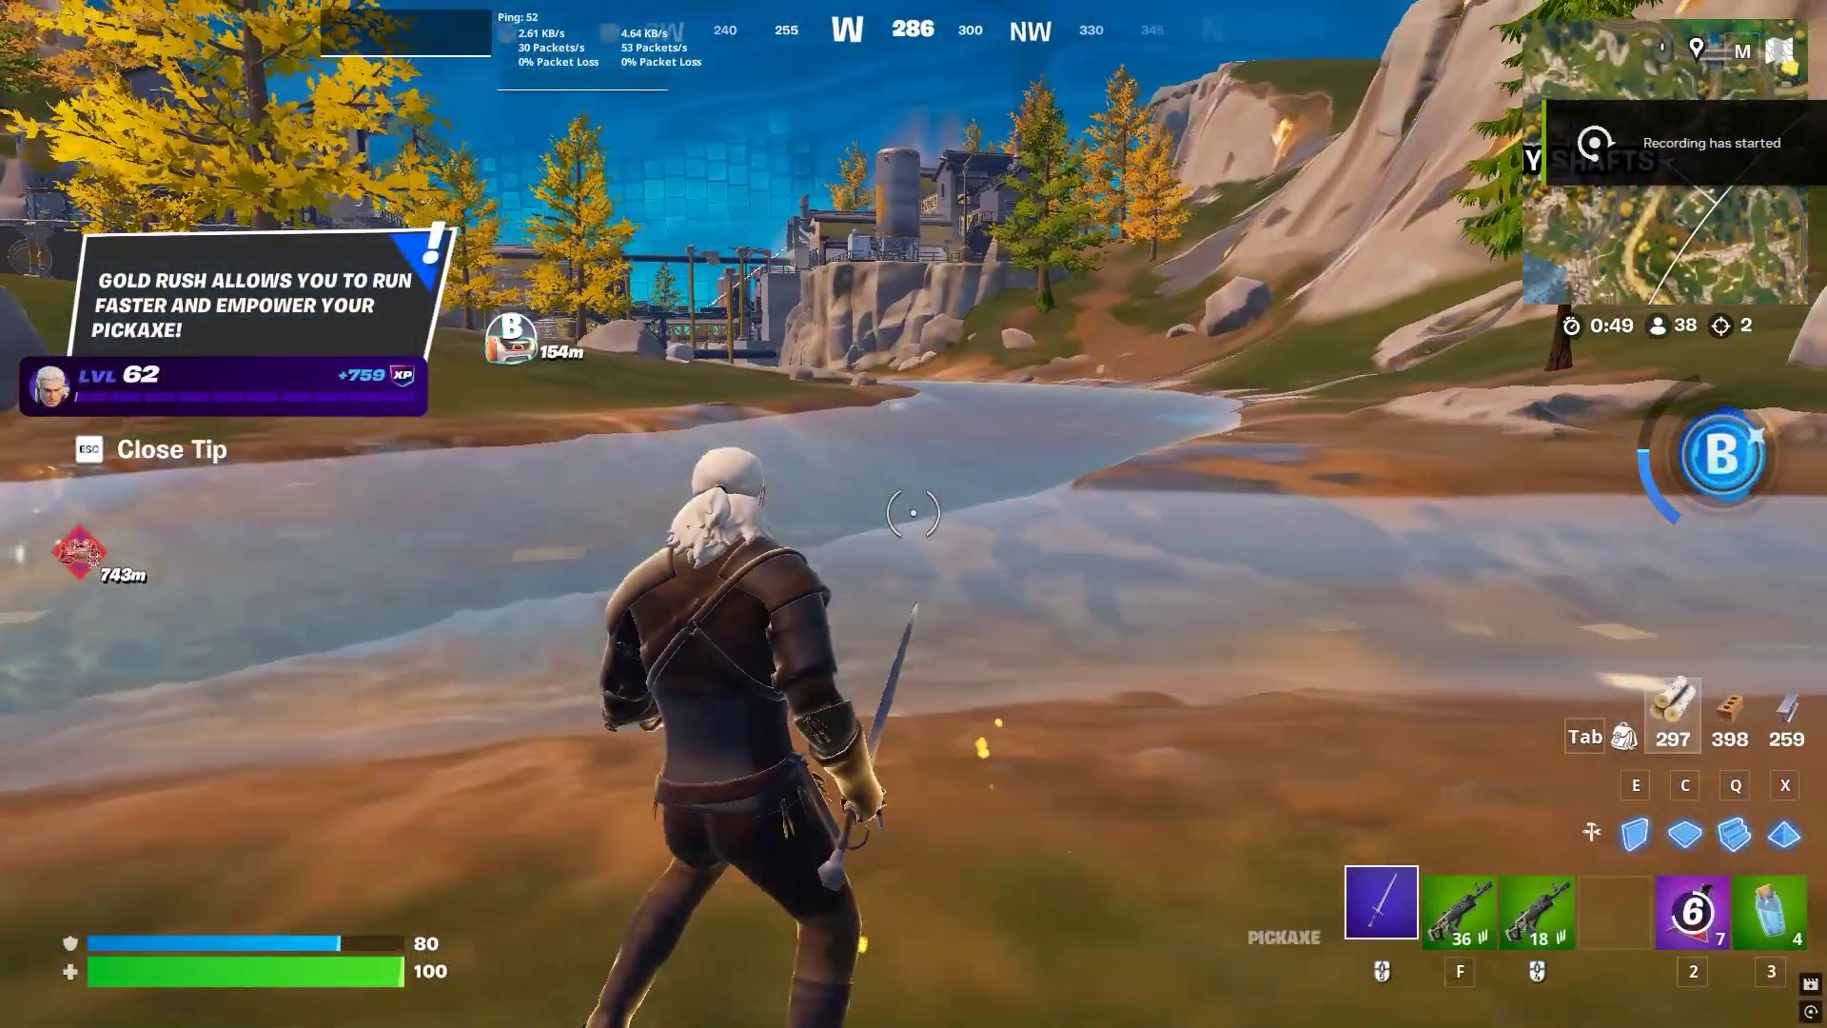
key(w)
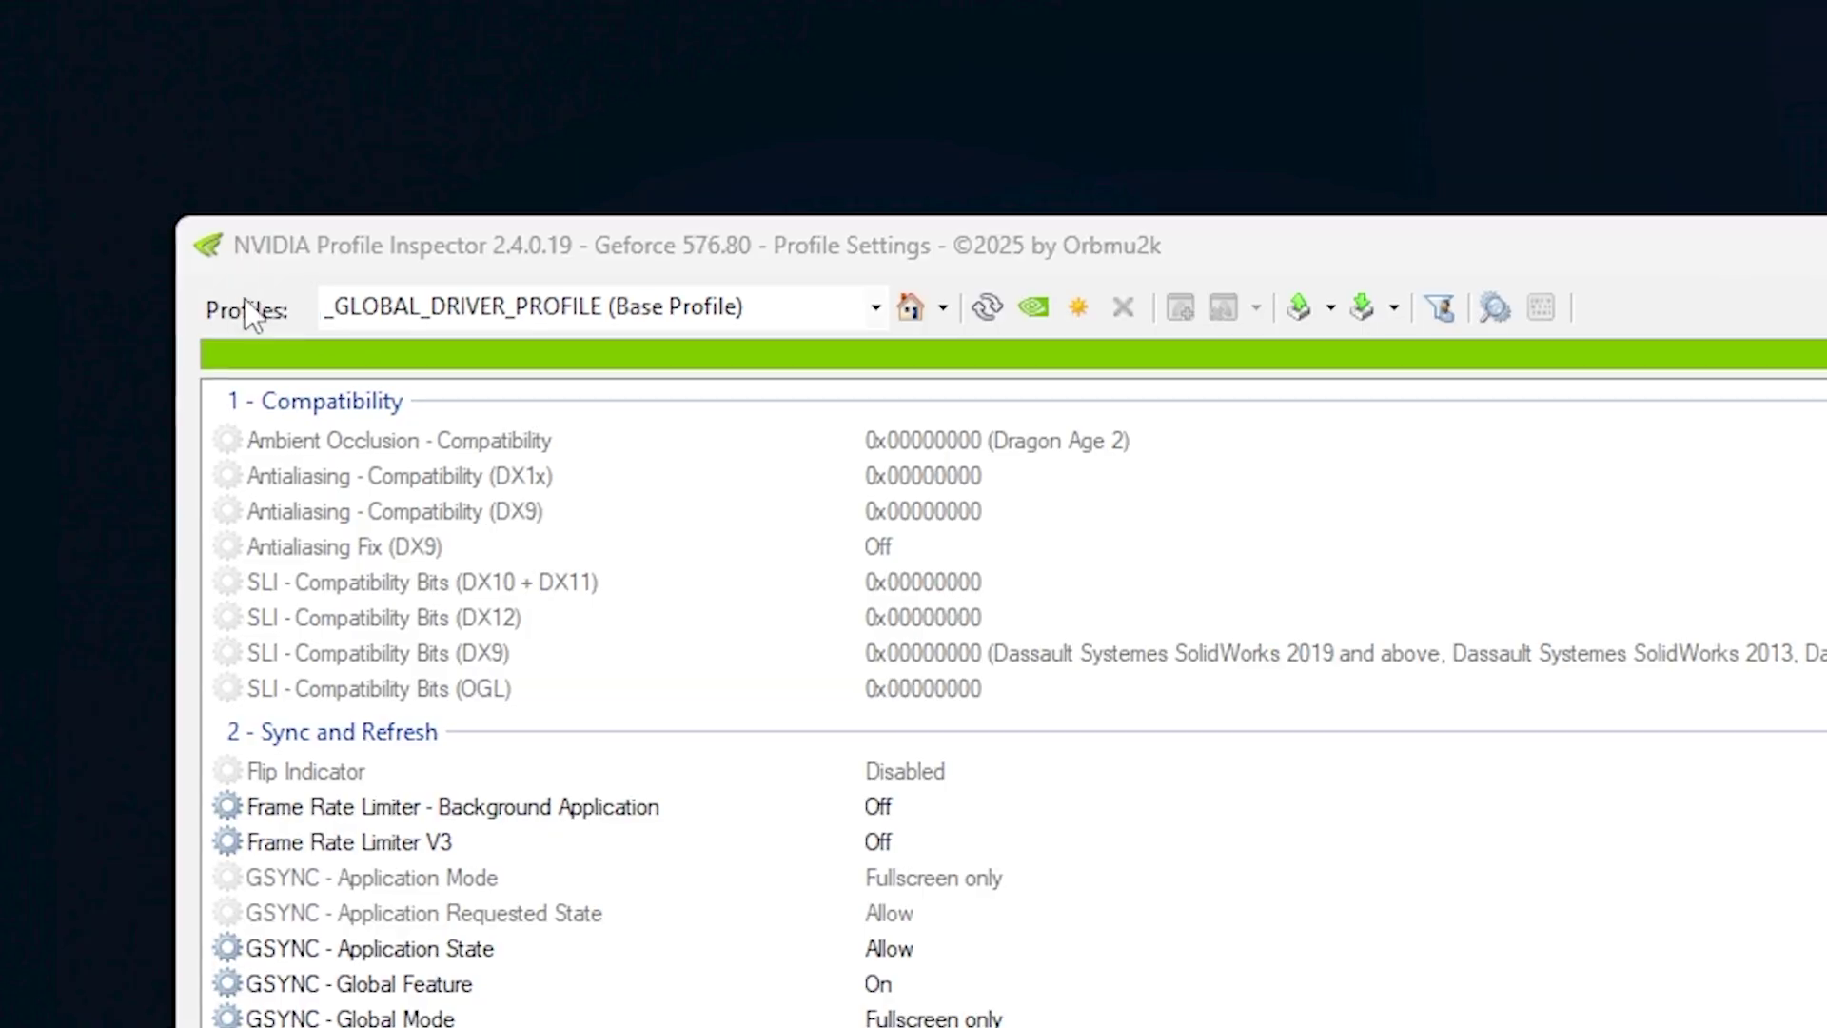
Switch to NVIDIA Profile Inspector and load the Fortnite profile by searching for "fort"
click(412, 157)
text(fort)
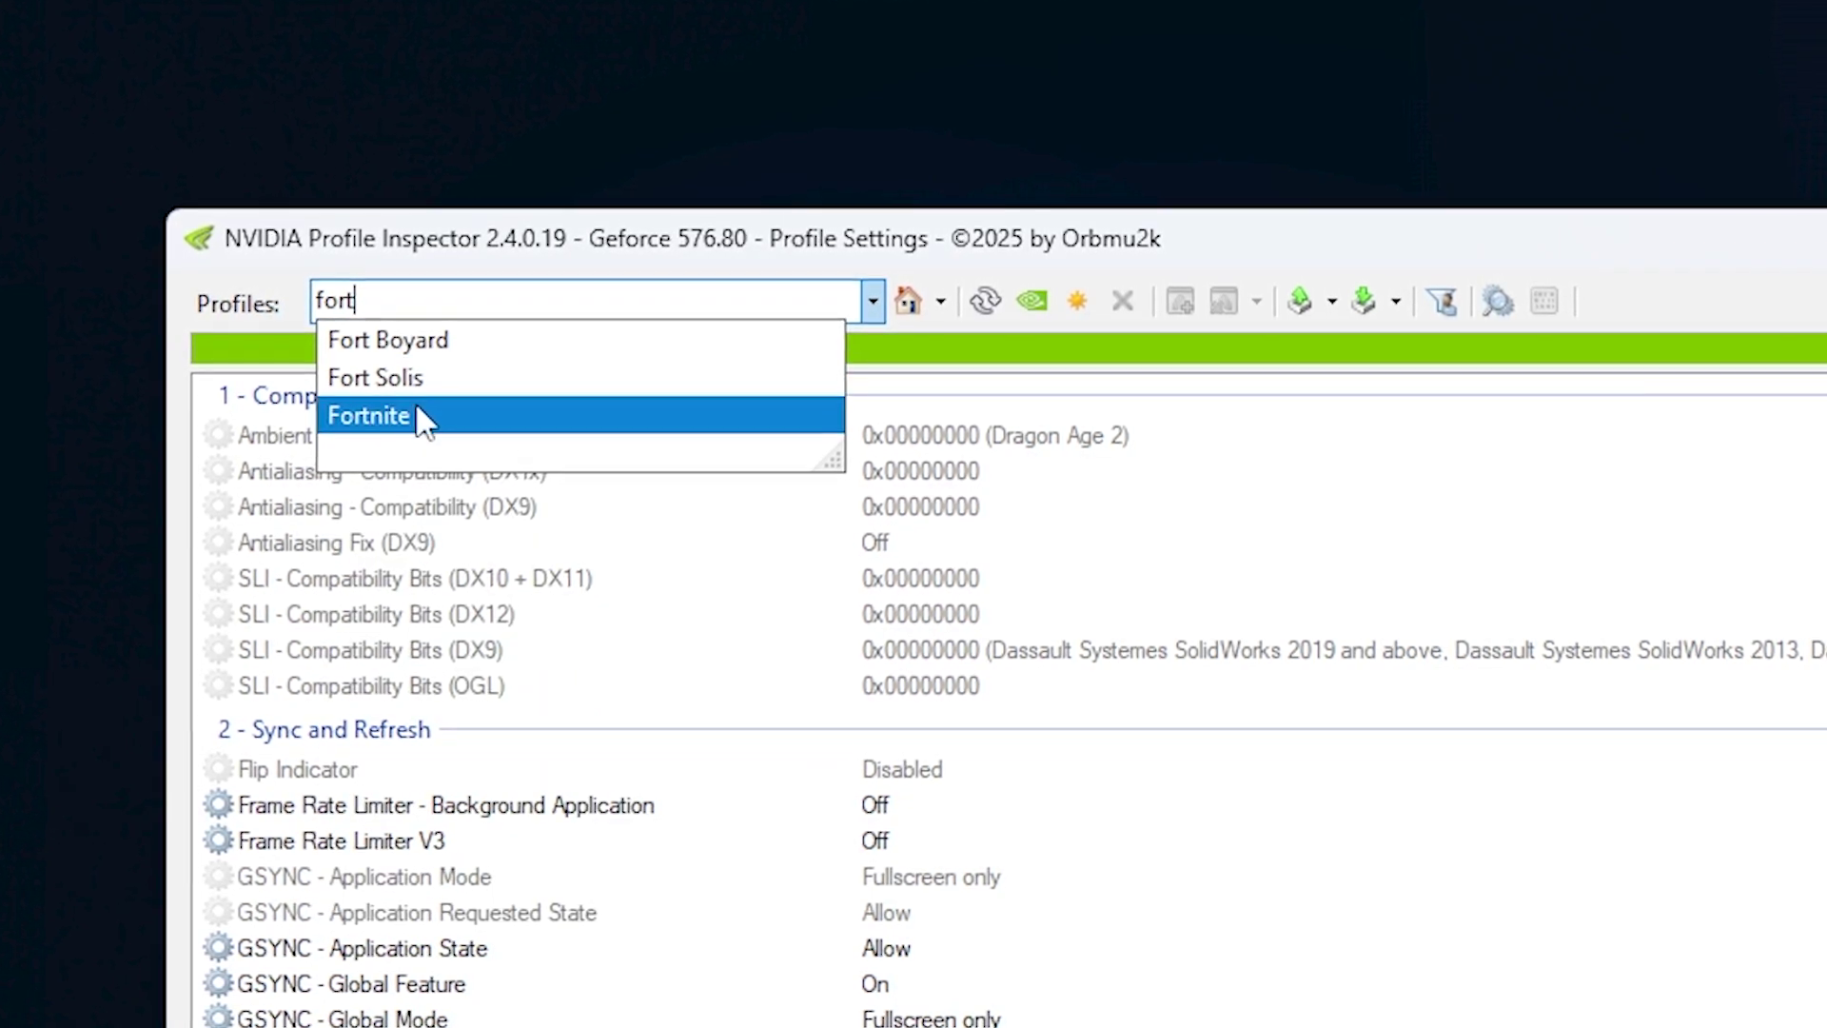
click(415, 416)
Set Antialiasing - Transparency Supersampling to 0x00000008 AA_MODE_REPLAY_MODE_ALL in the Fortnite profile
scroll(604, 785, down, 5)
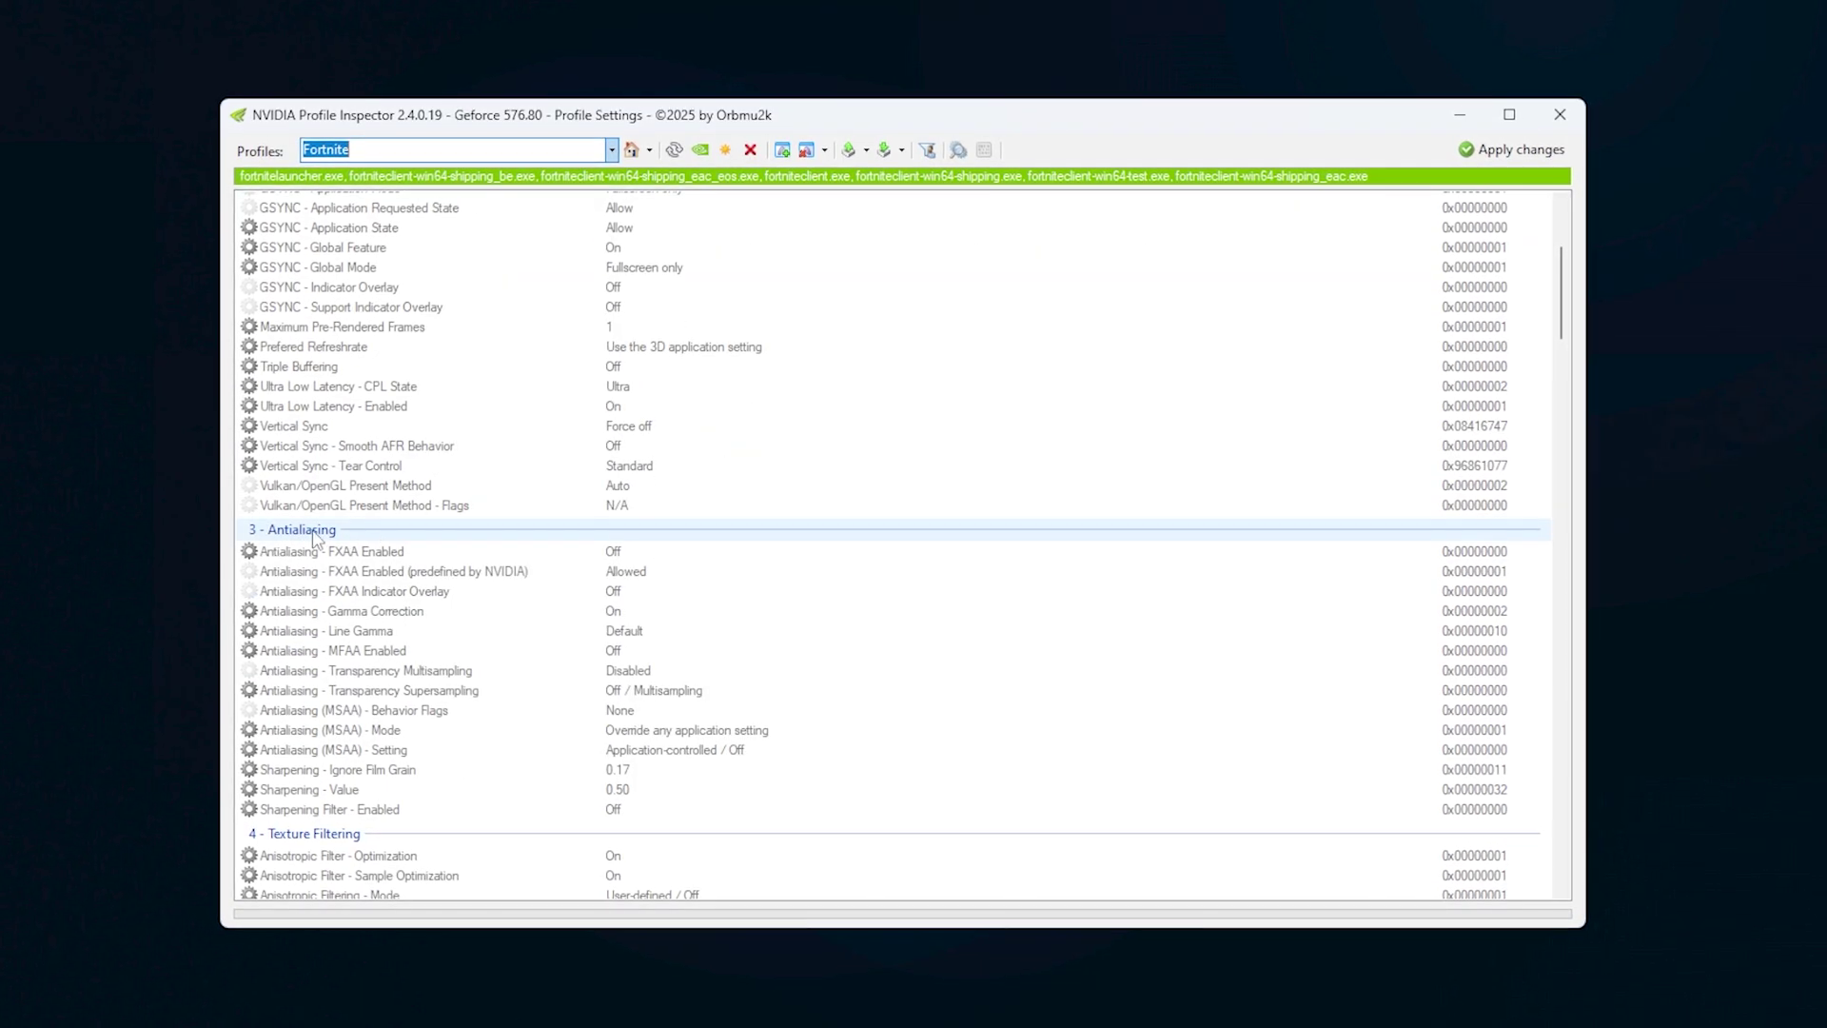
scroll(314, 539, down, 2)
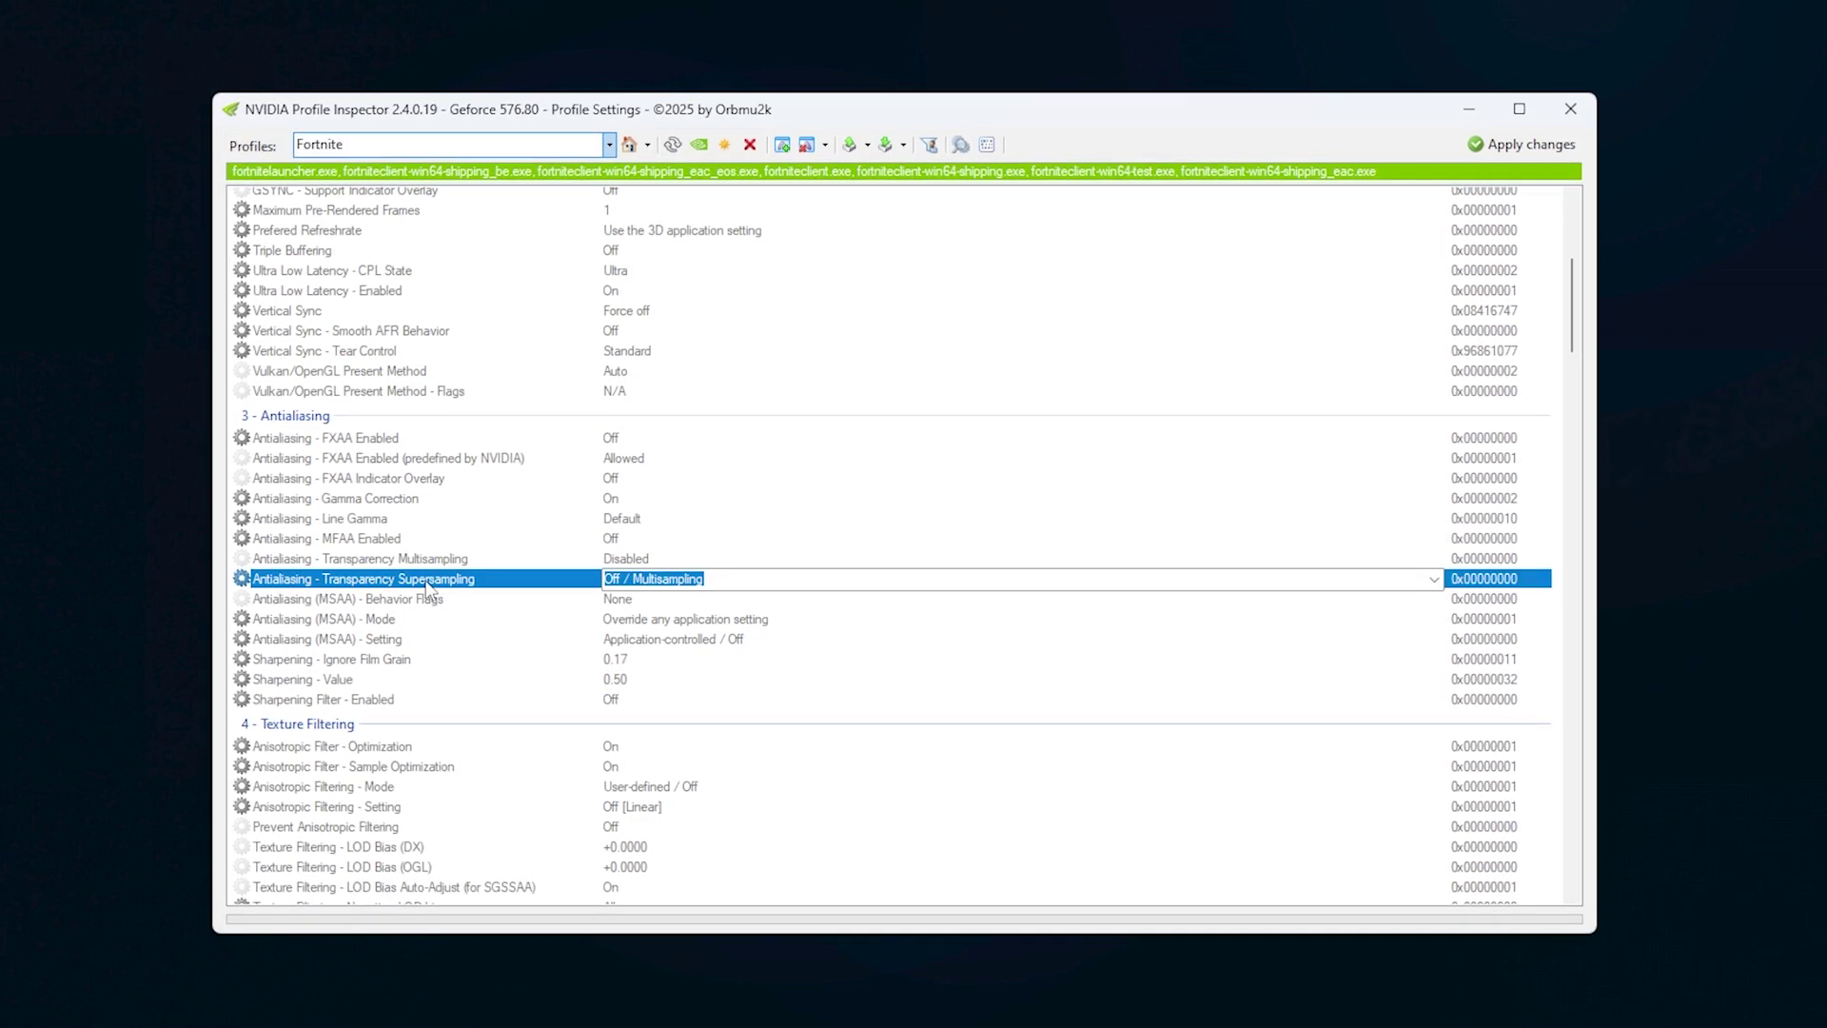
click(1438, 580)
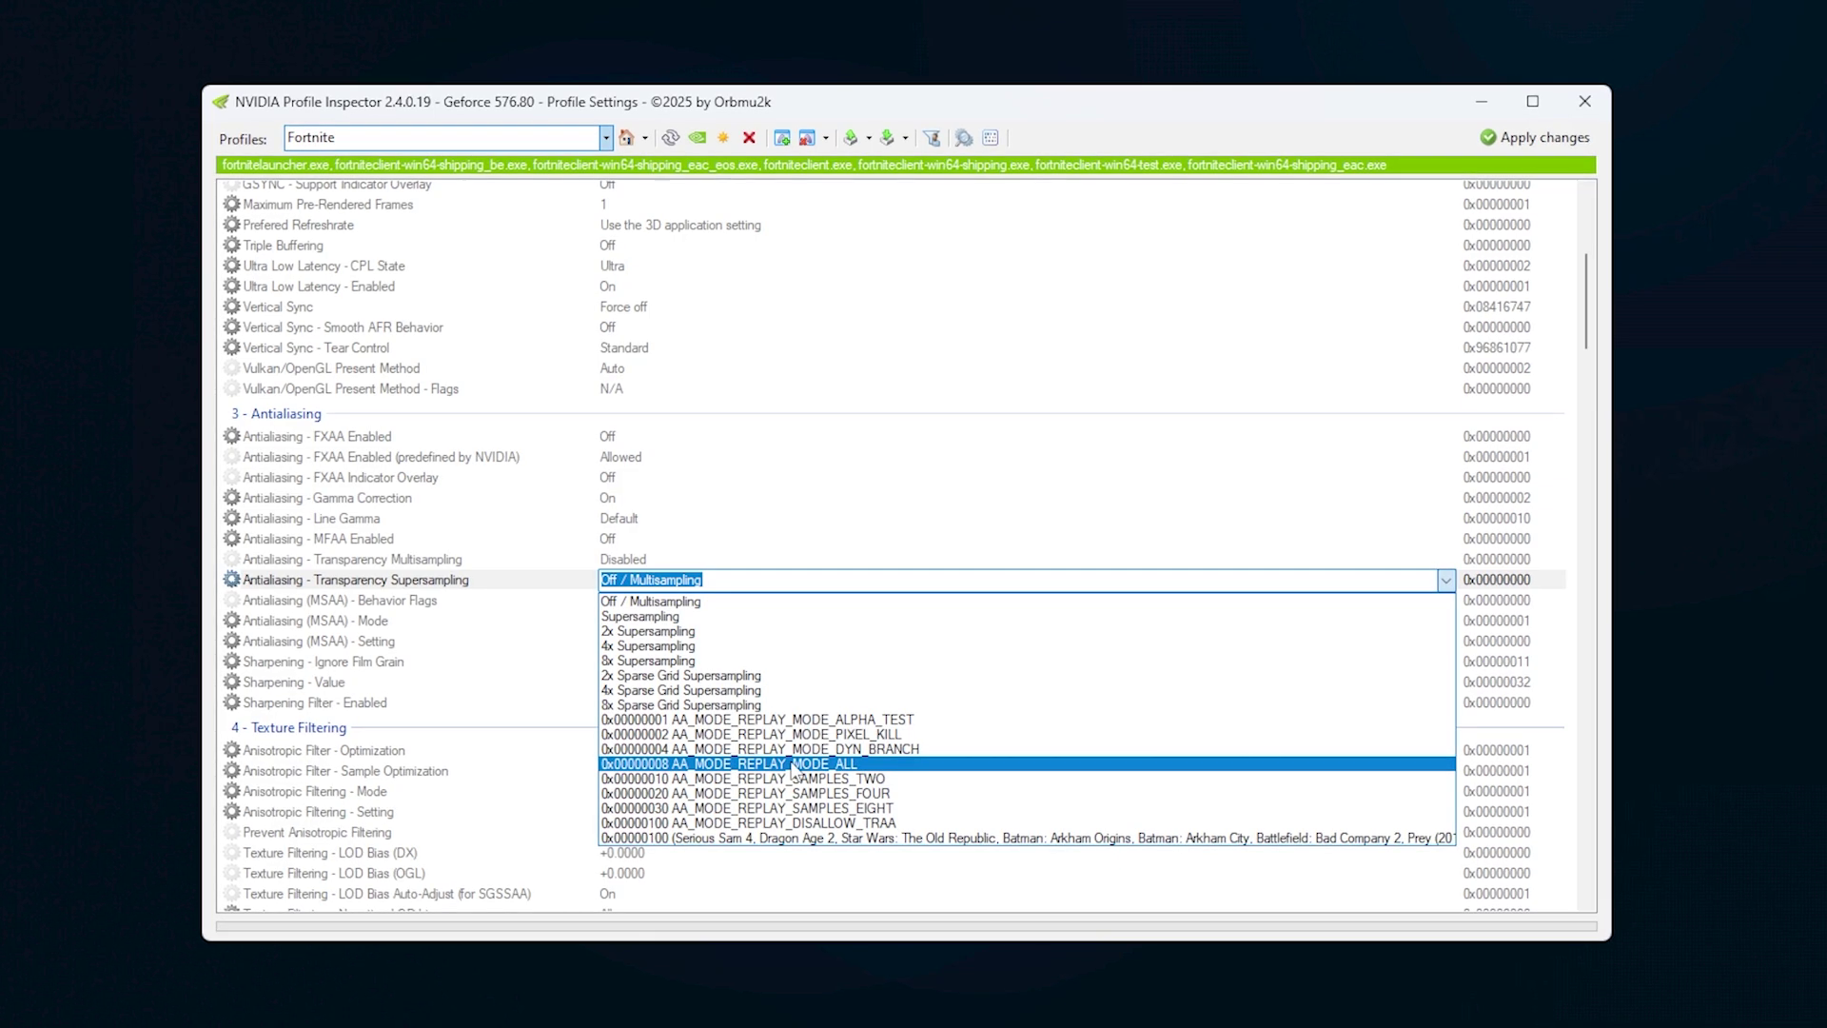
click(844, 767)
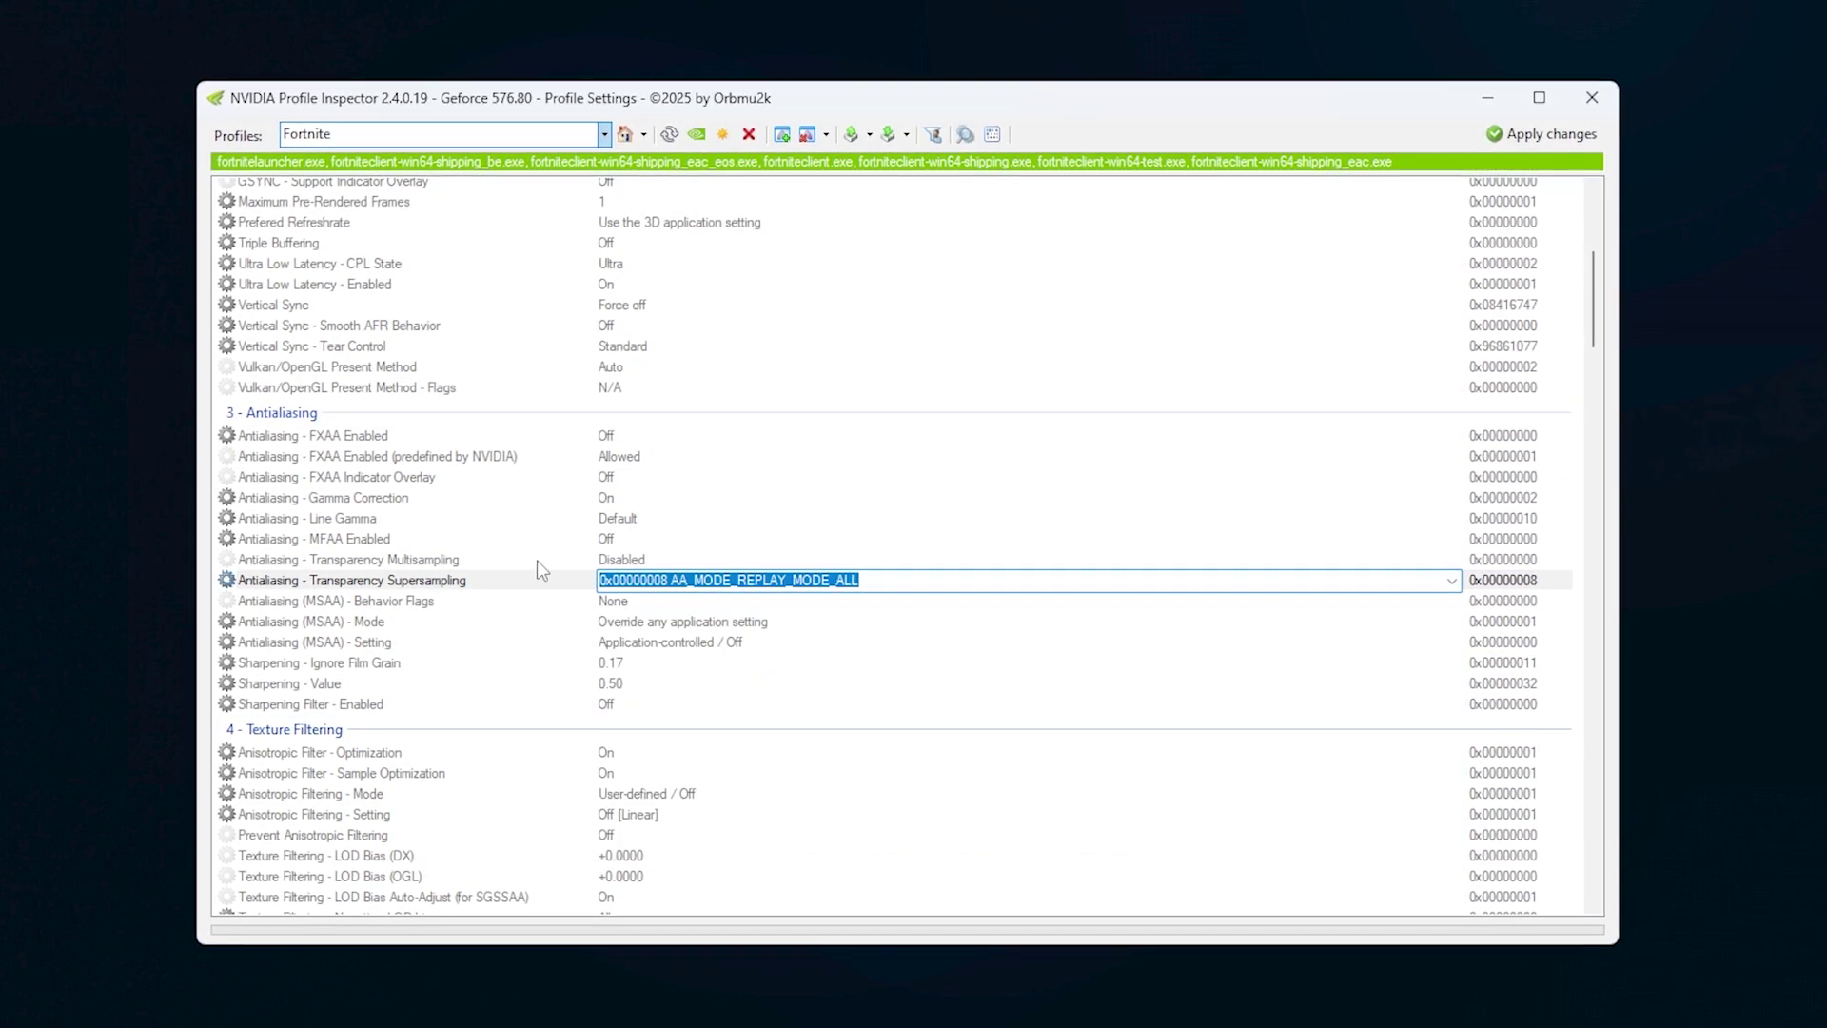
Set Texture Filtering - LOD Bias (DX) and (OGL) to 0x00000045 and Texture Filtering - Quality to High quality
scroll(465, 523, down, 5)
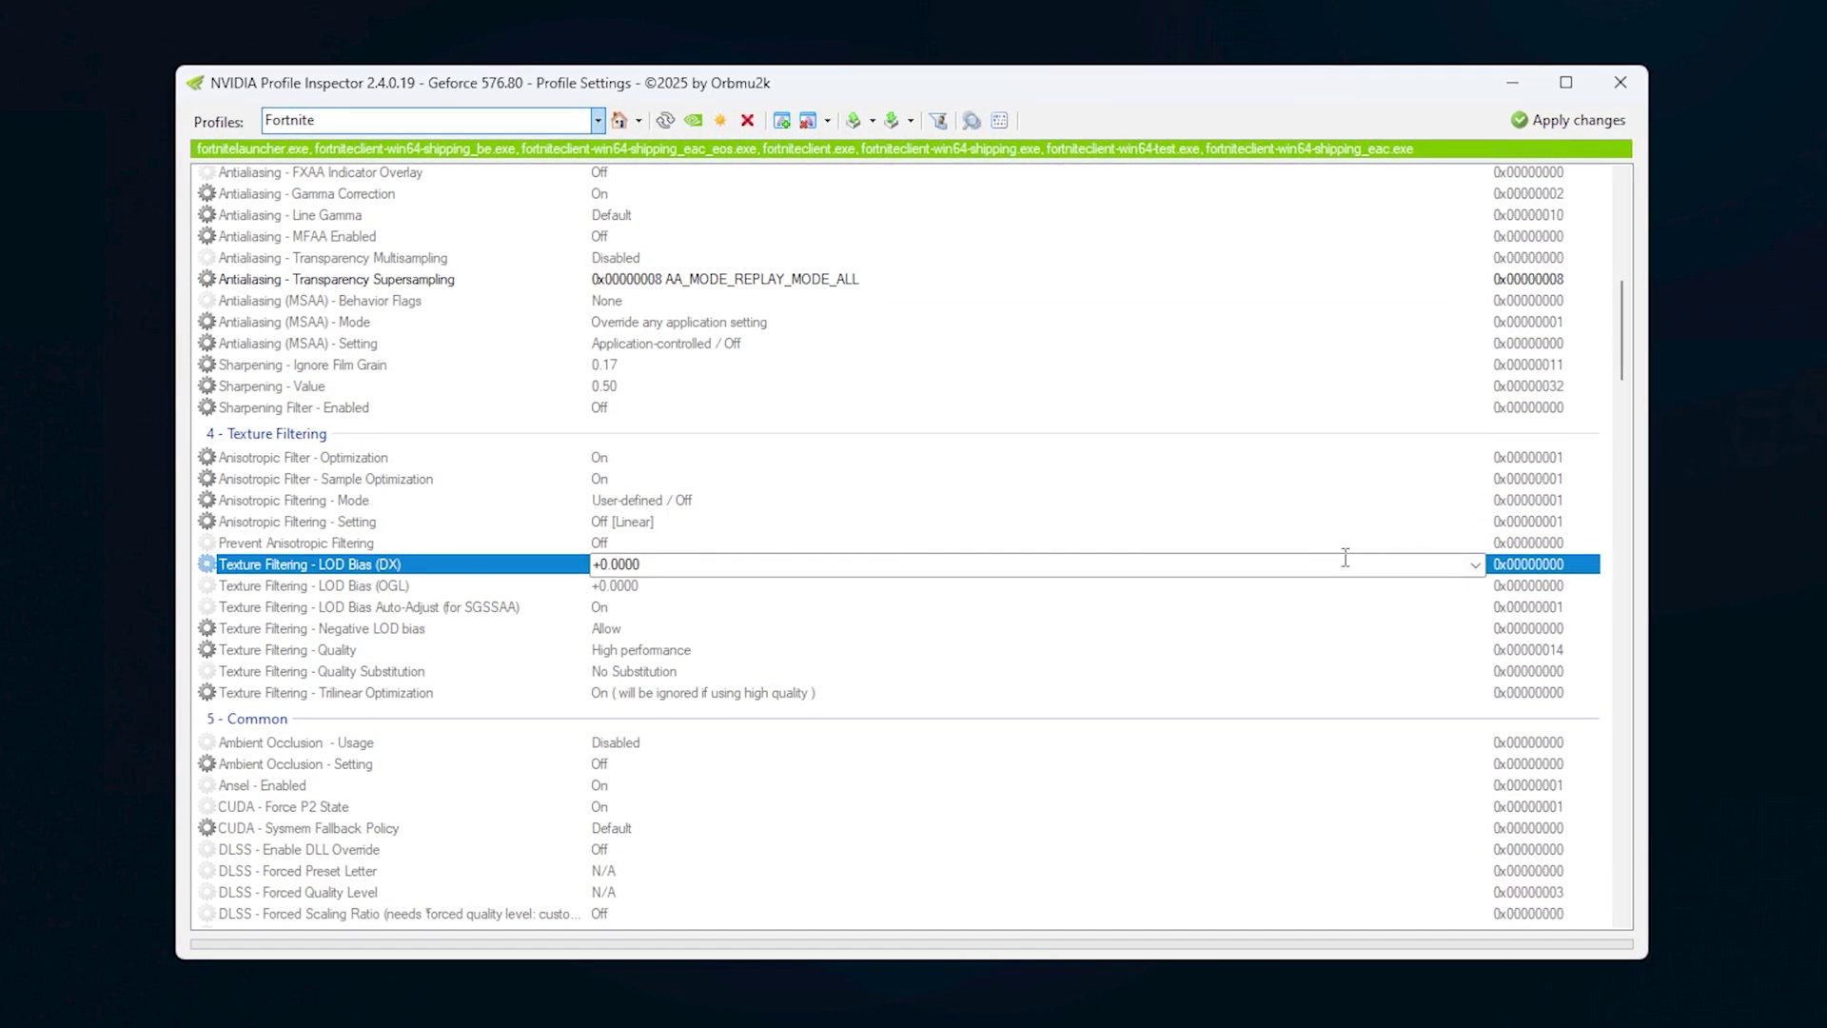
click(601, 583)
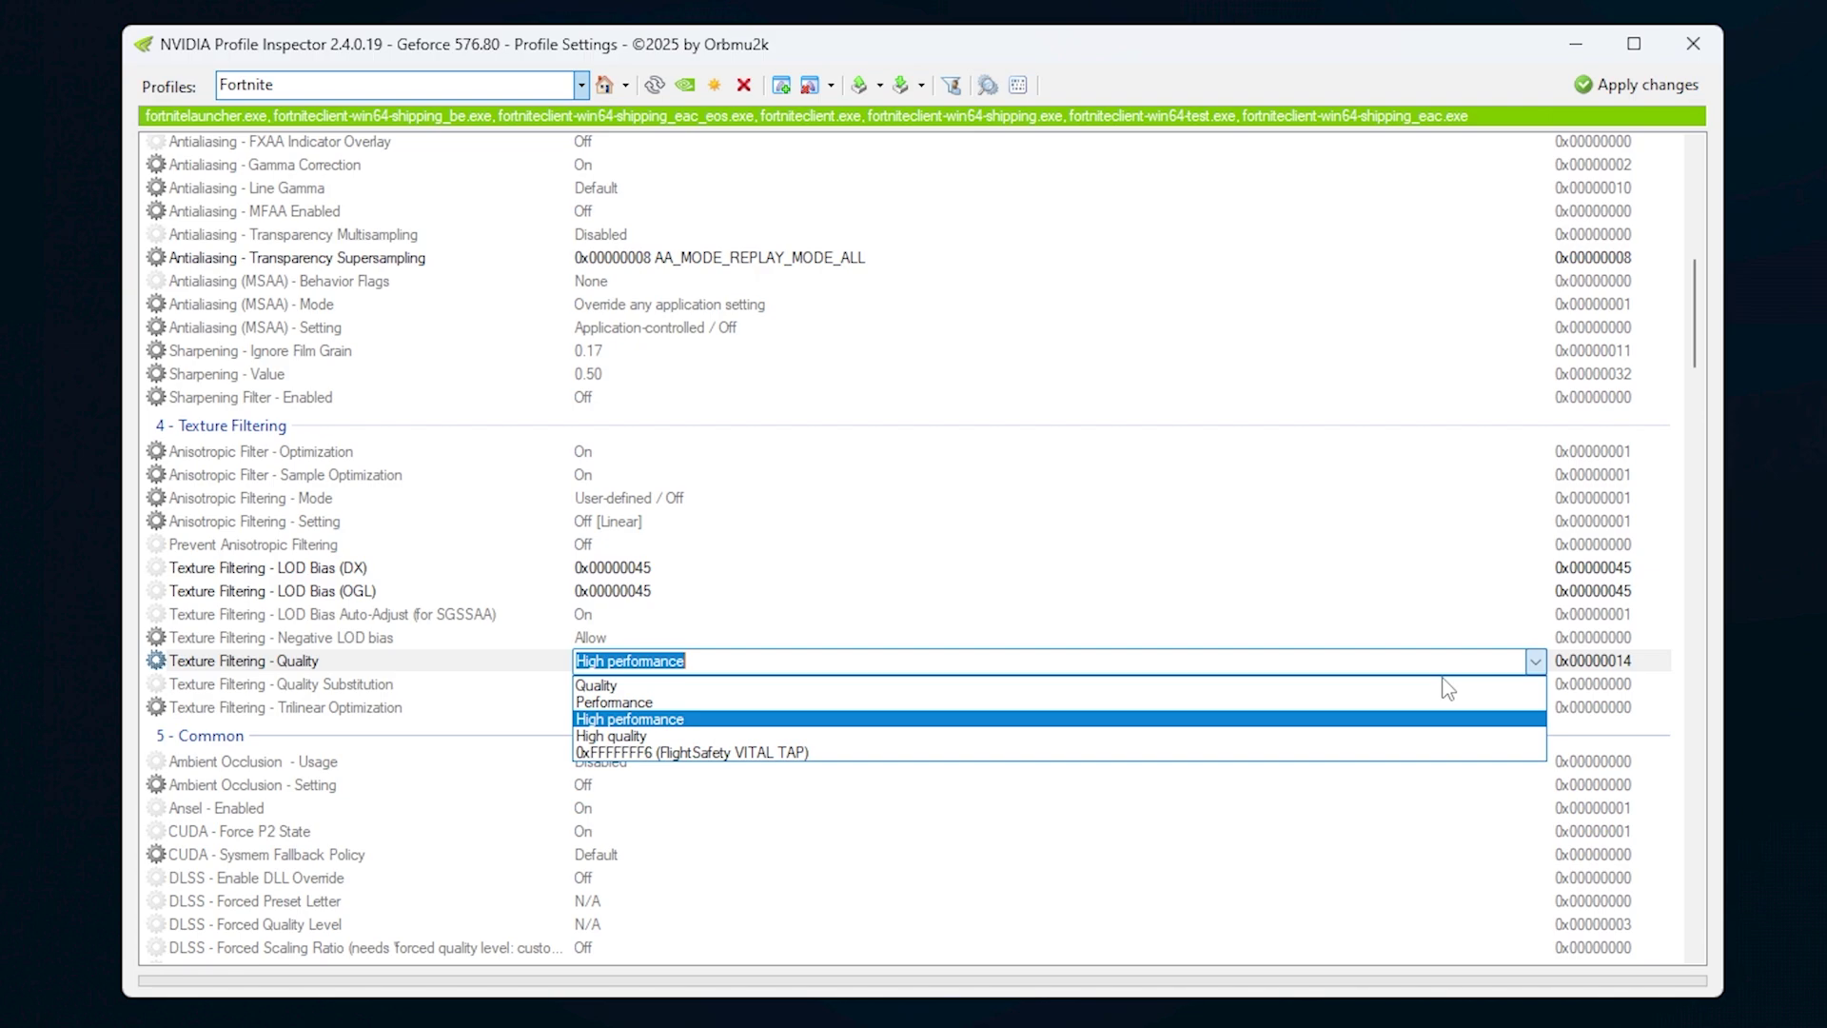
click(666, 735)
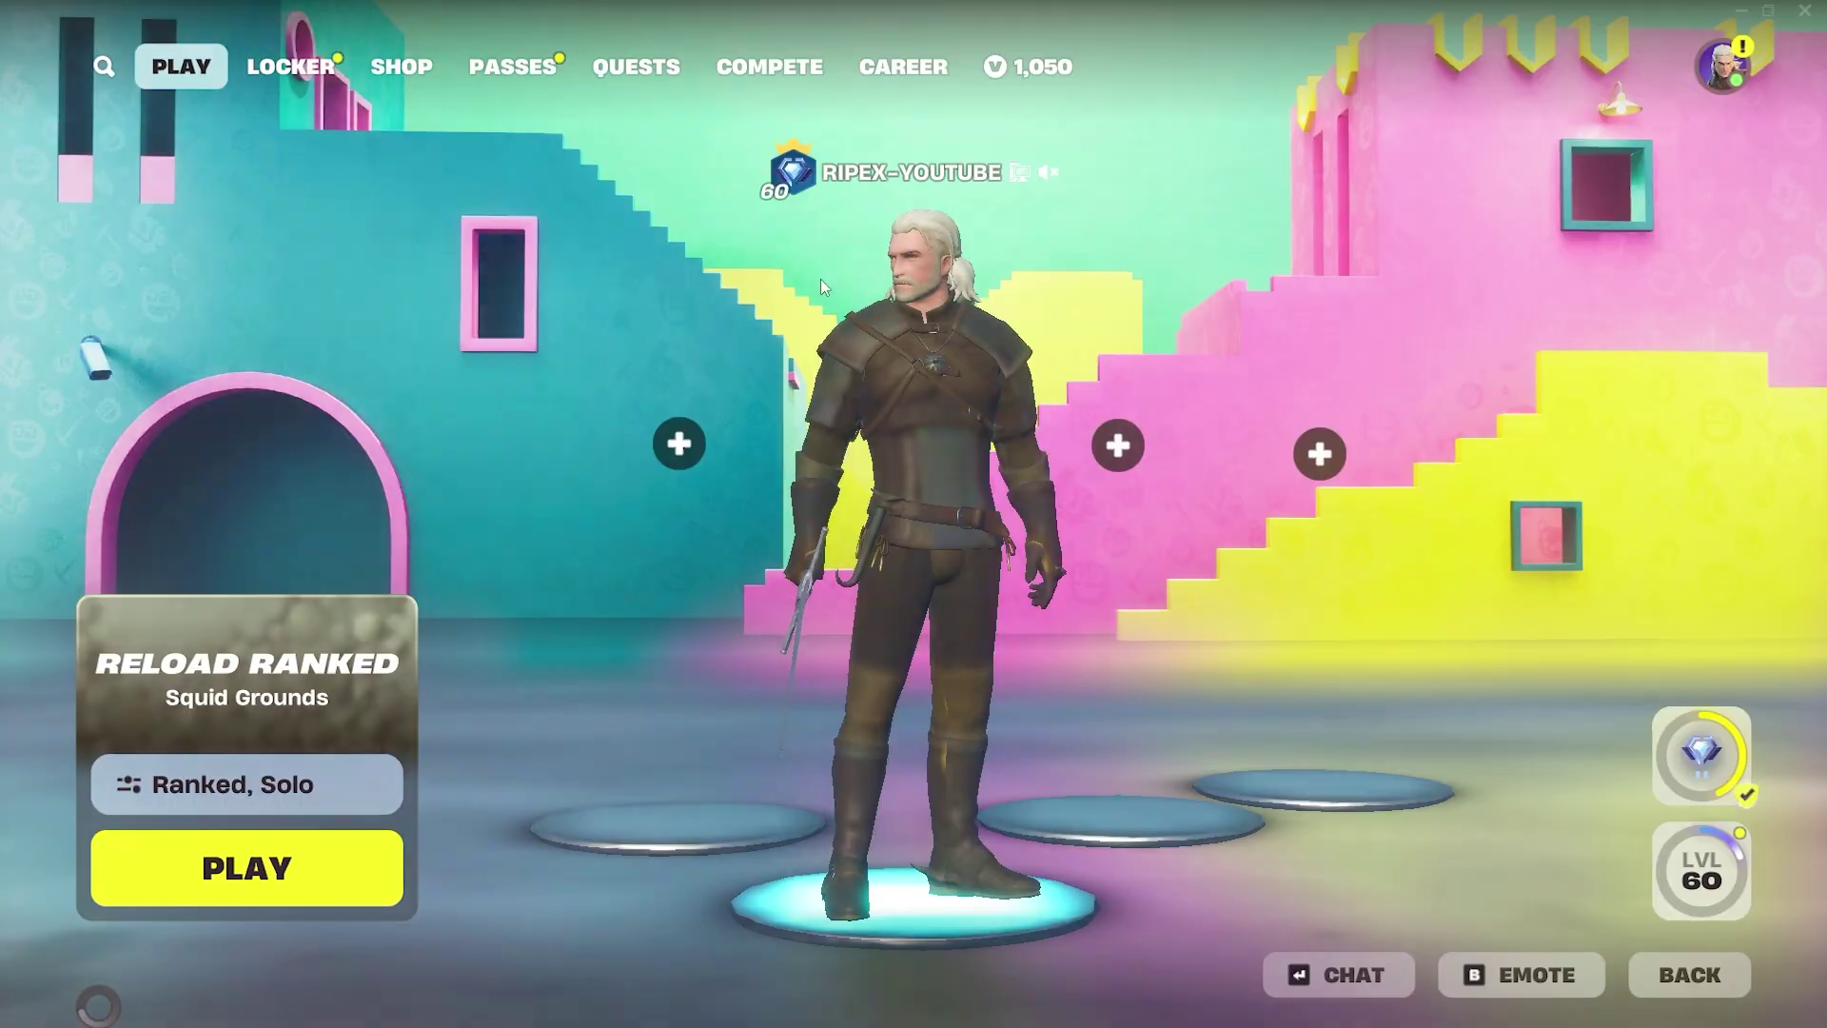
click(882, 354)
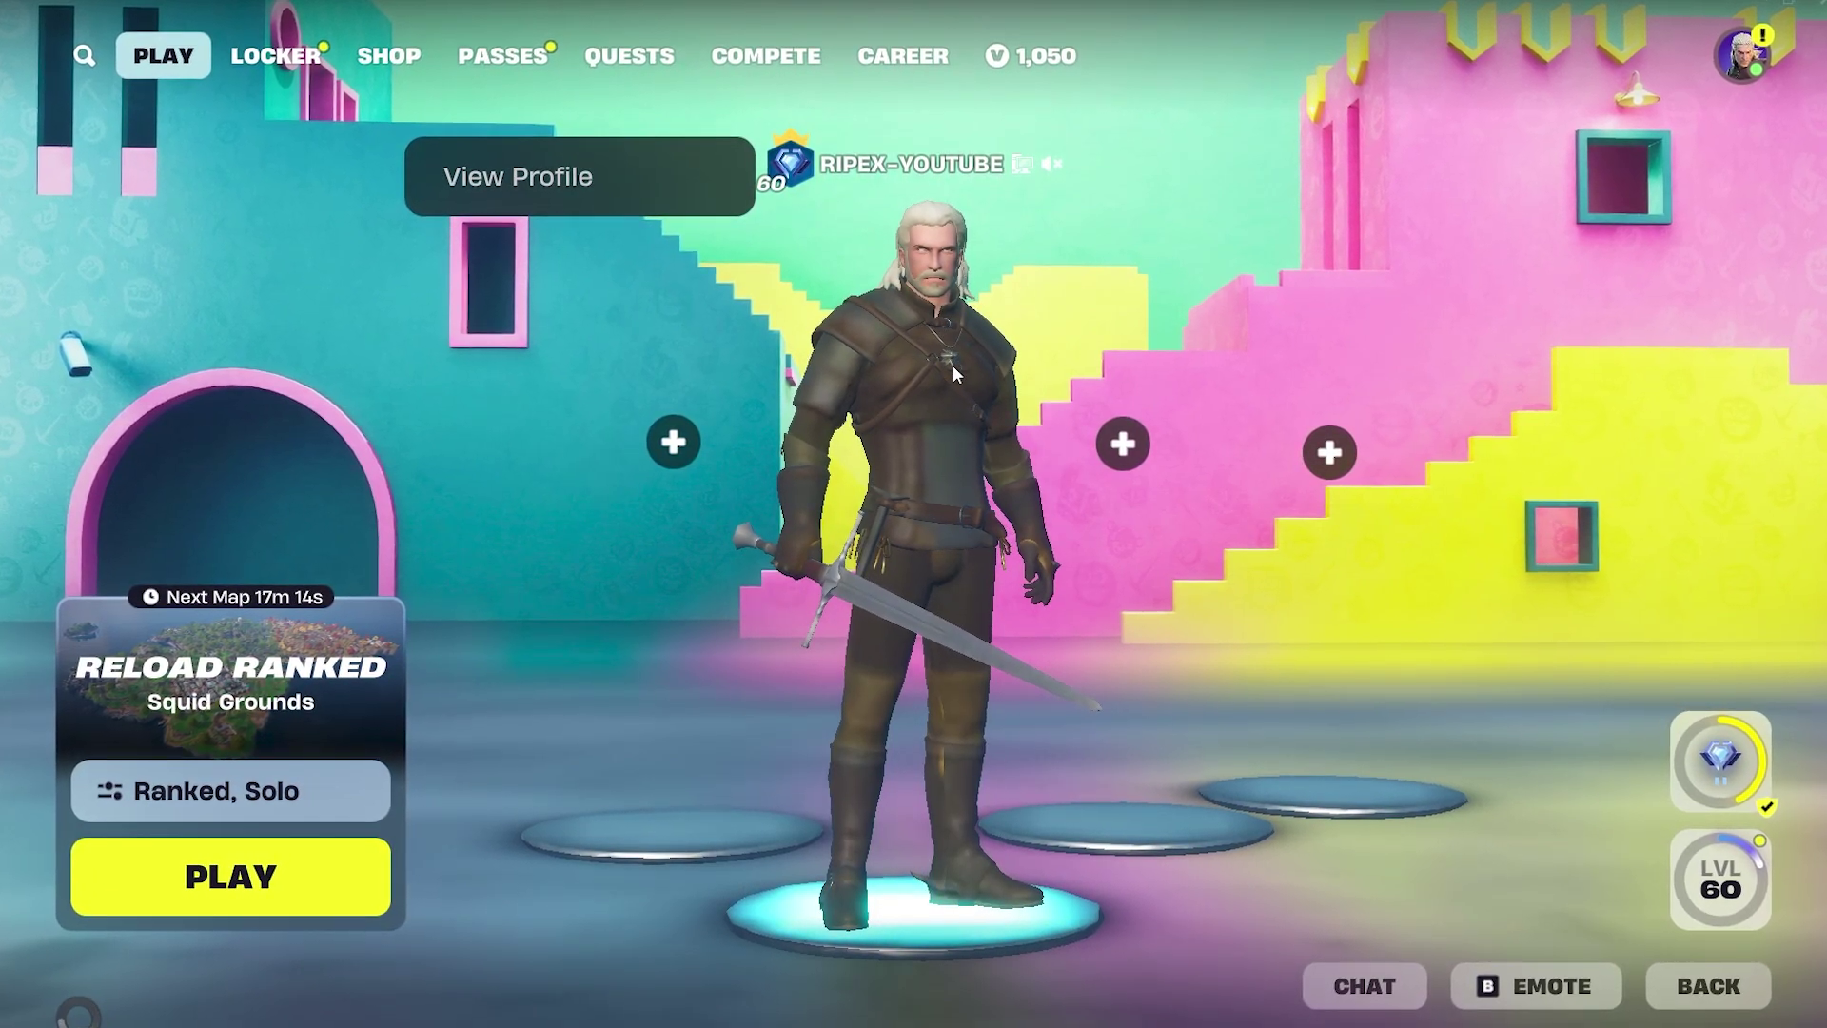
click(1198, 276)
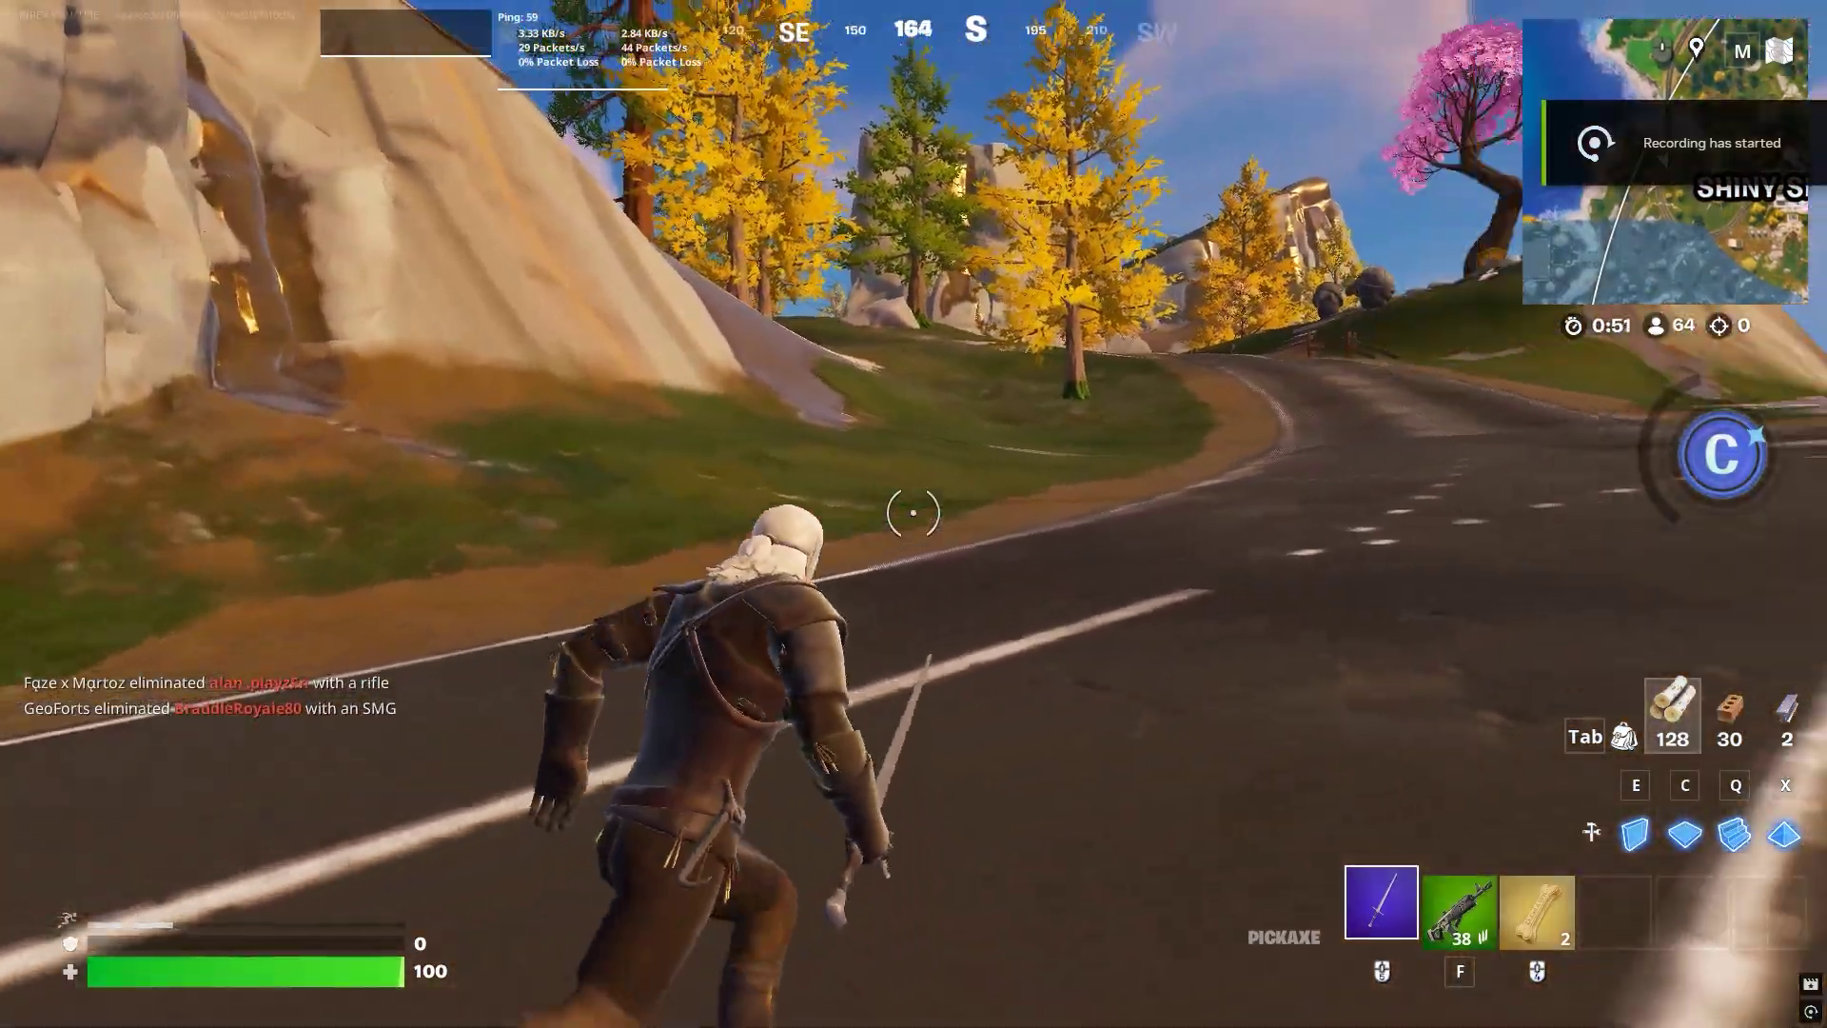
key(w)
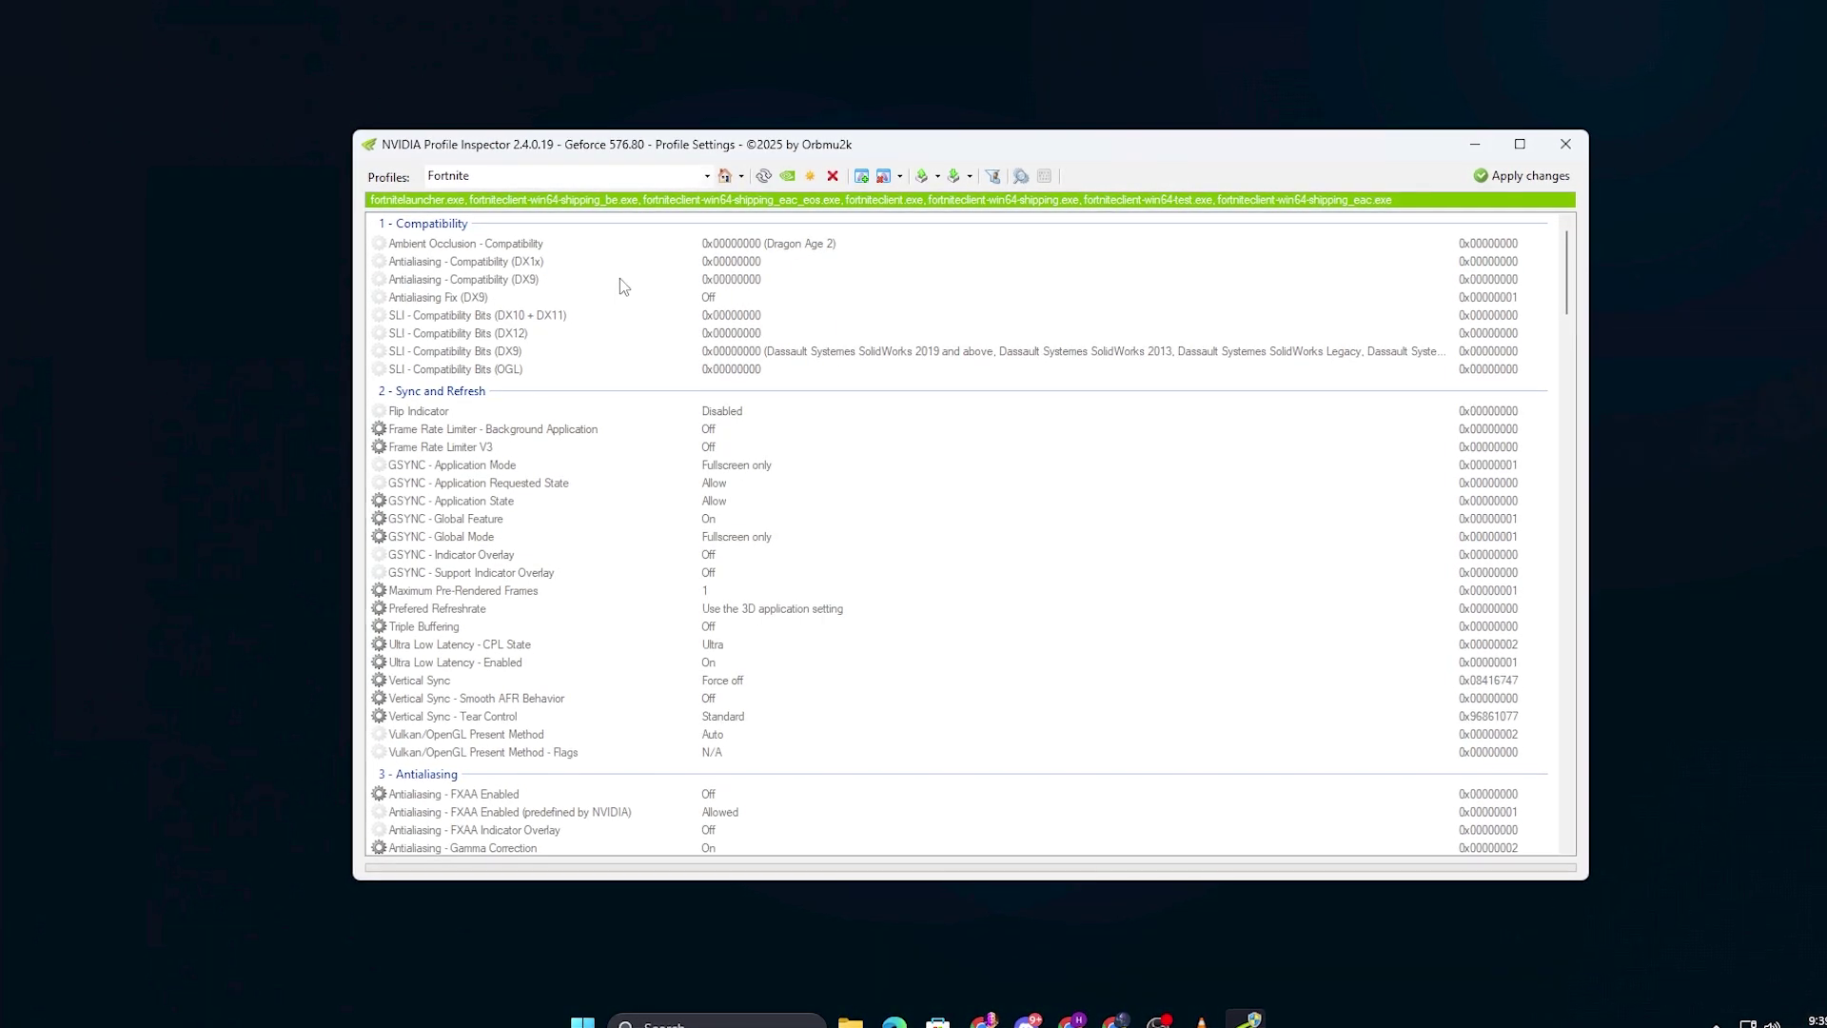
In NVIDIA Profile Inspector, set the Fortnite profile's LOD Bias (DX) and LOD Bias (OGL) to +3.0000 and apply the changes
scroll(540, 457, down, 5)
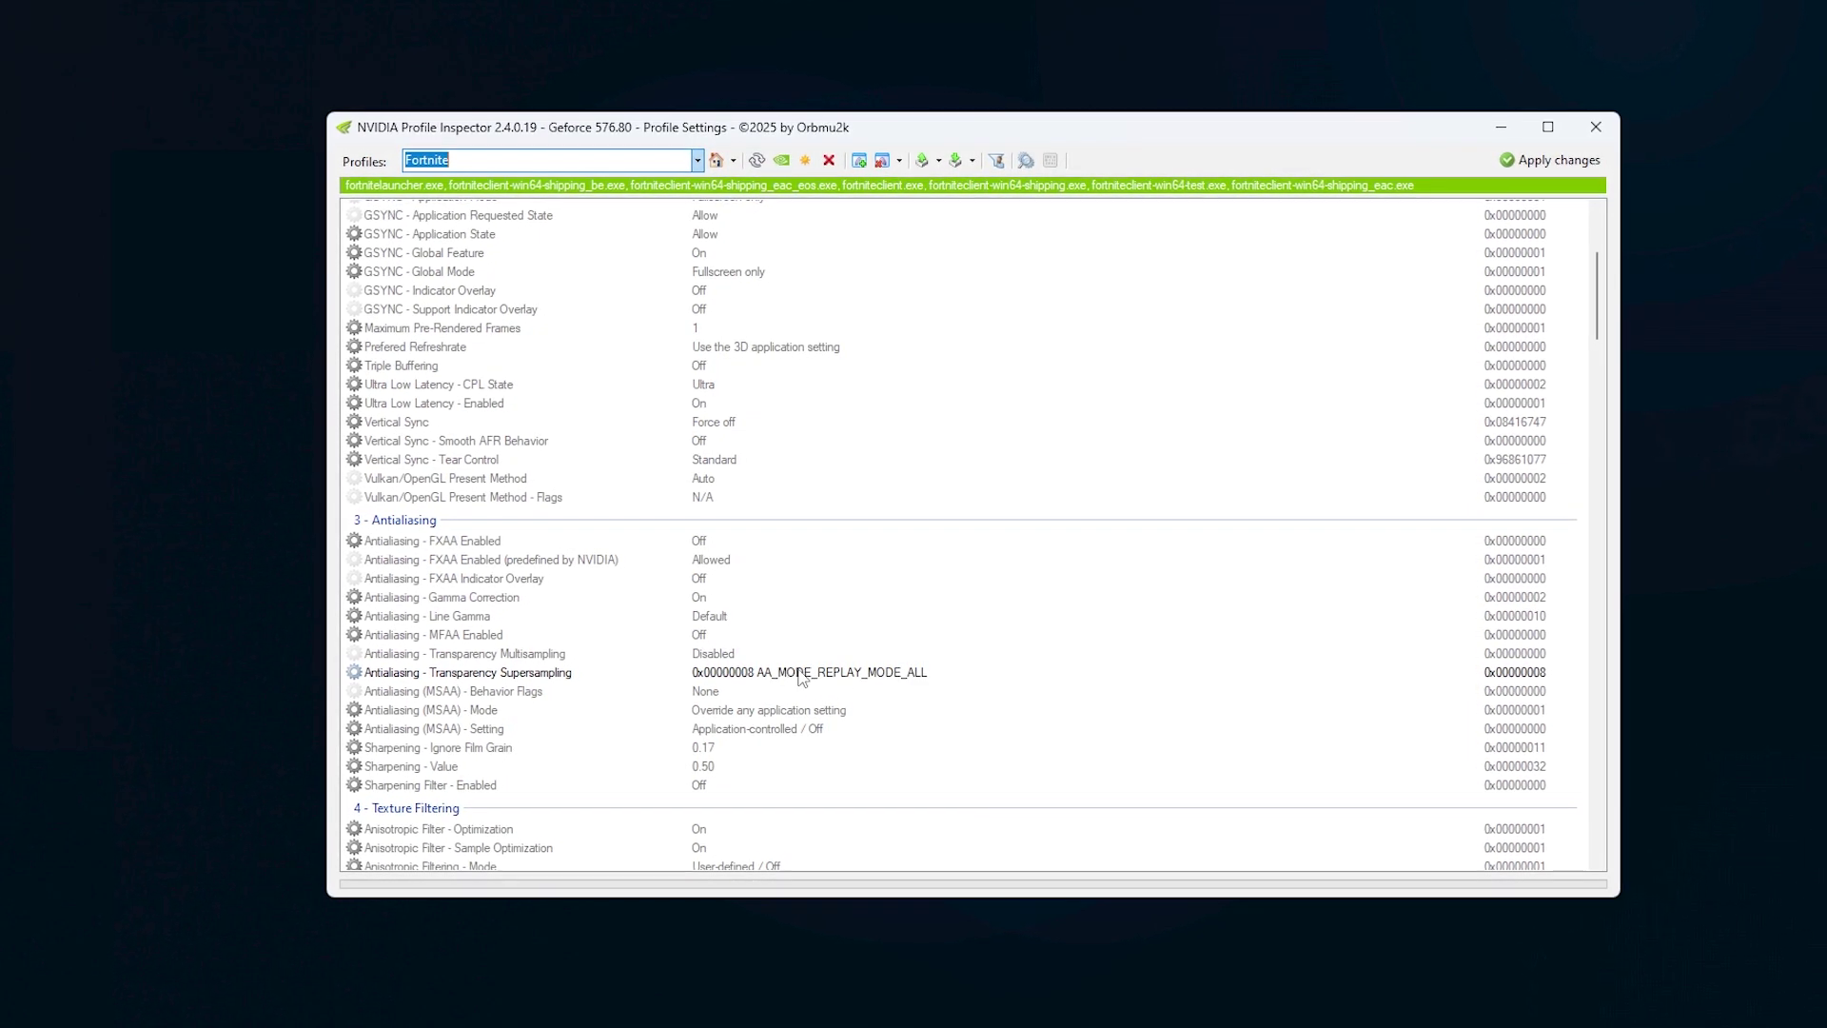
scroll(773, 714, down, 6)
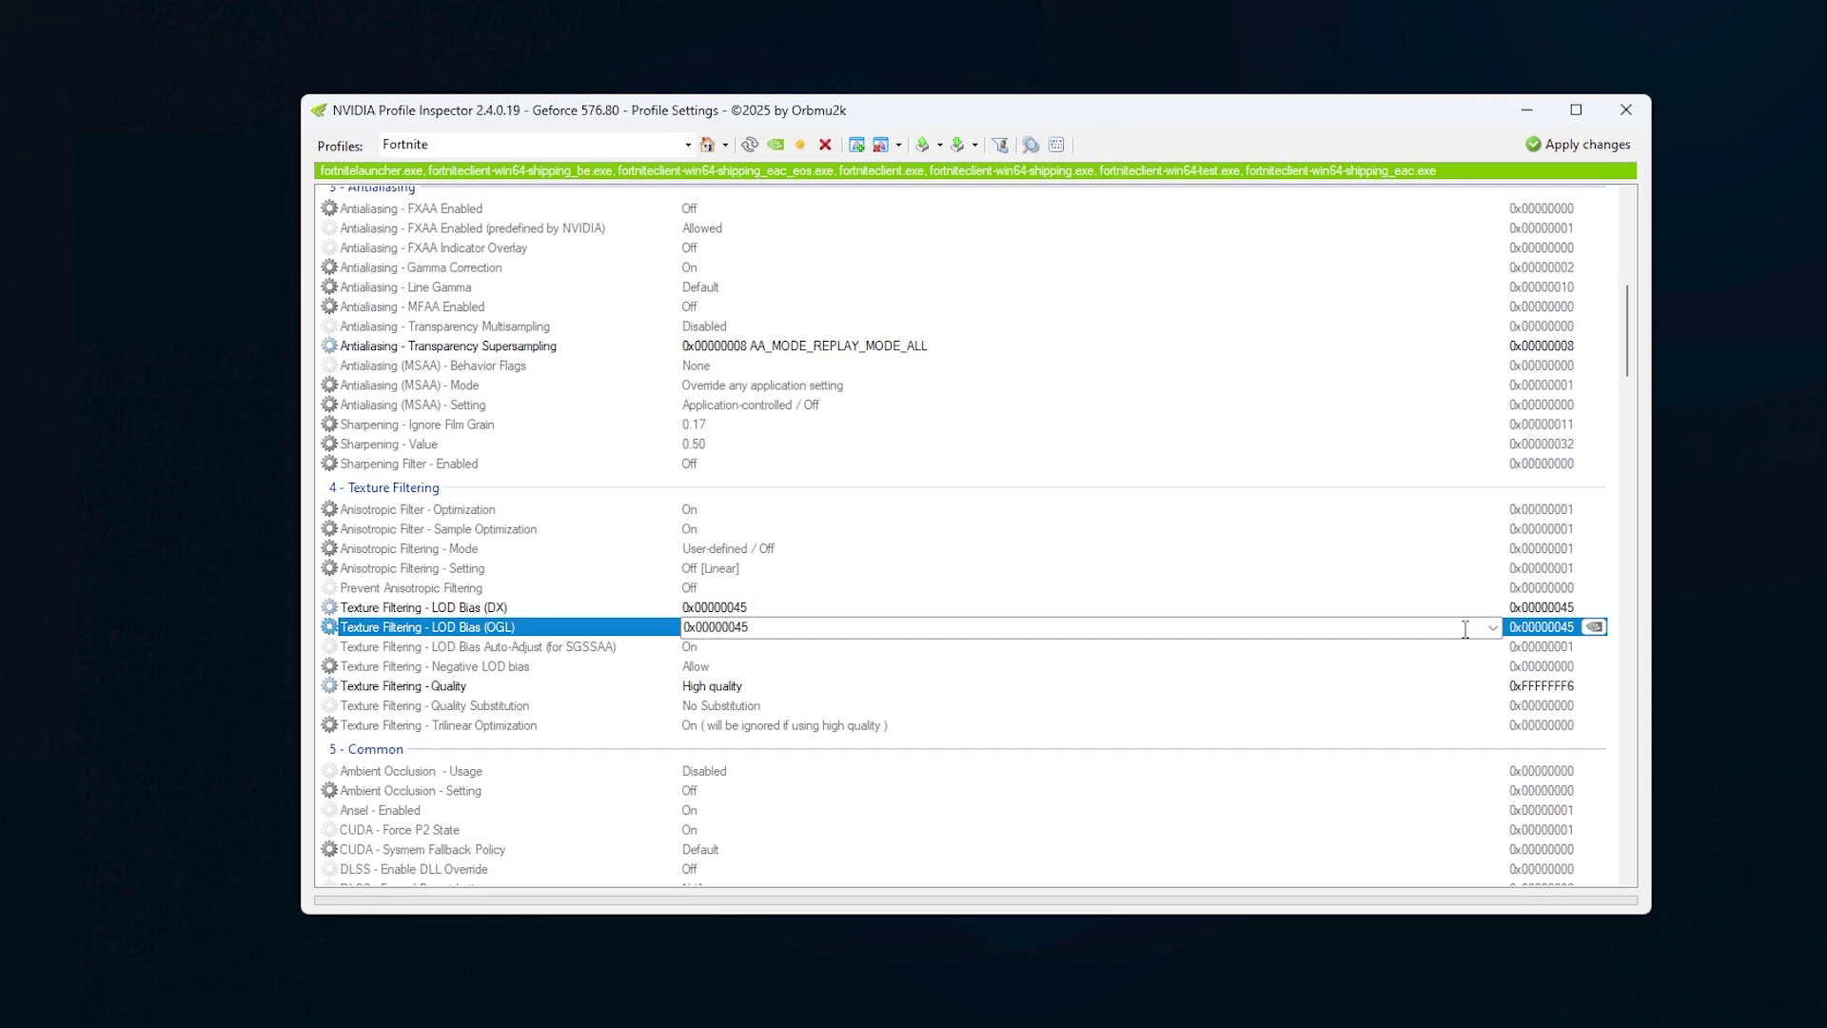
click(1498, 609)
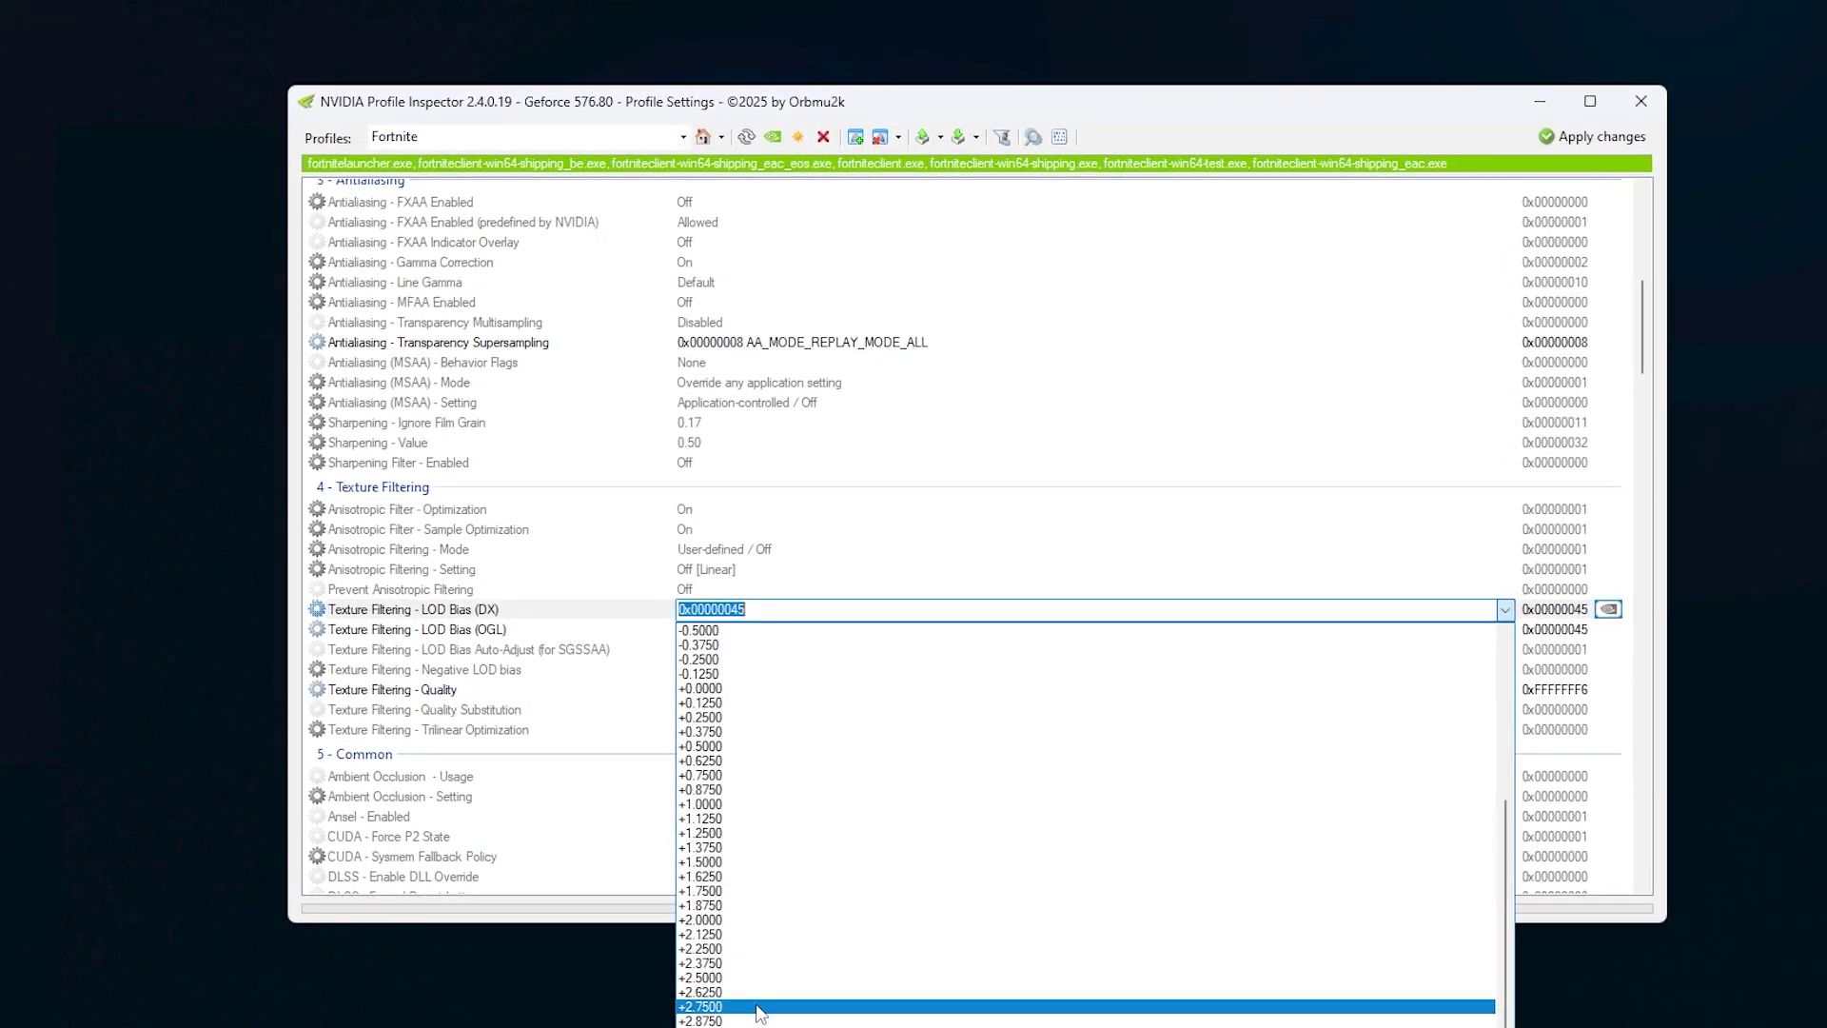
click(839, 1027)
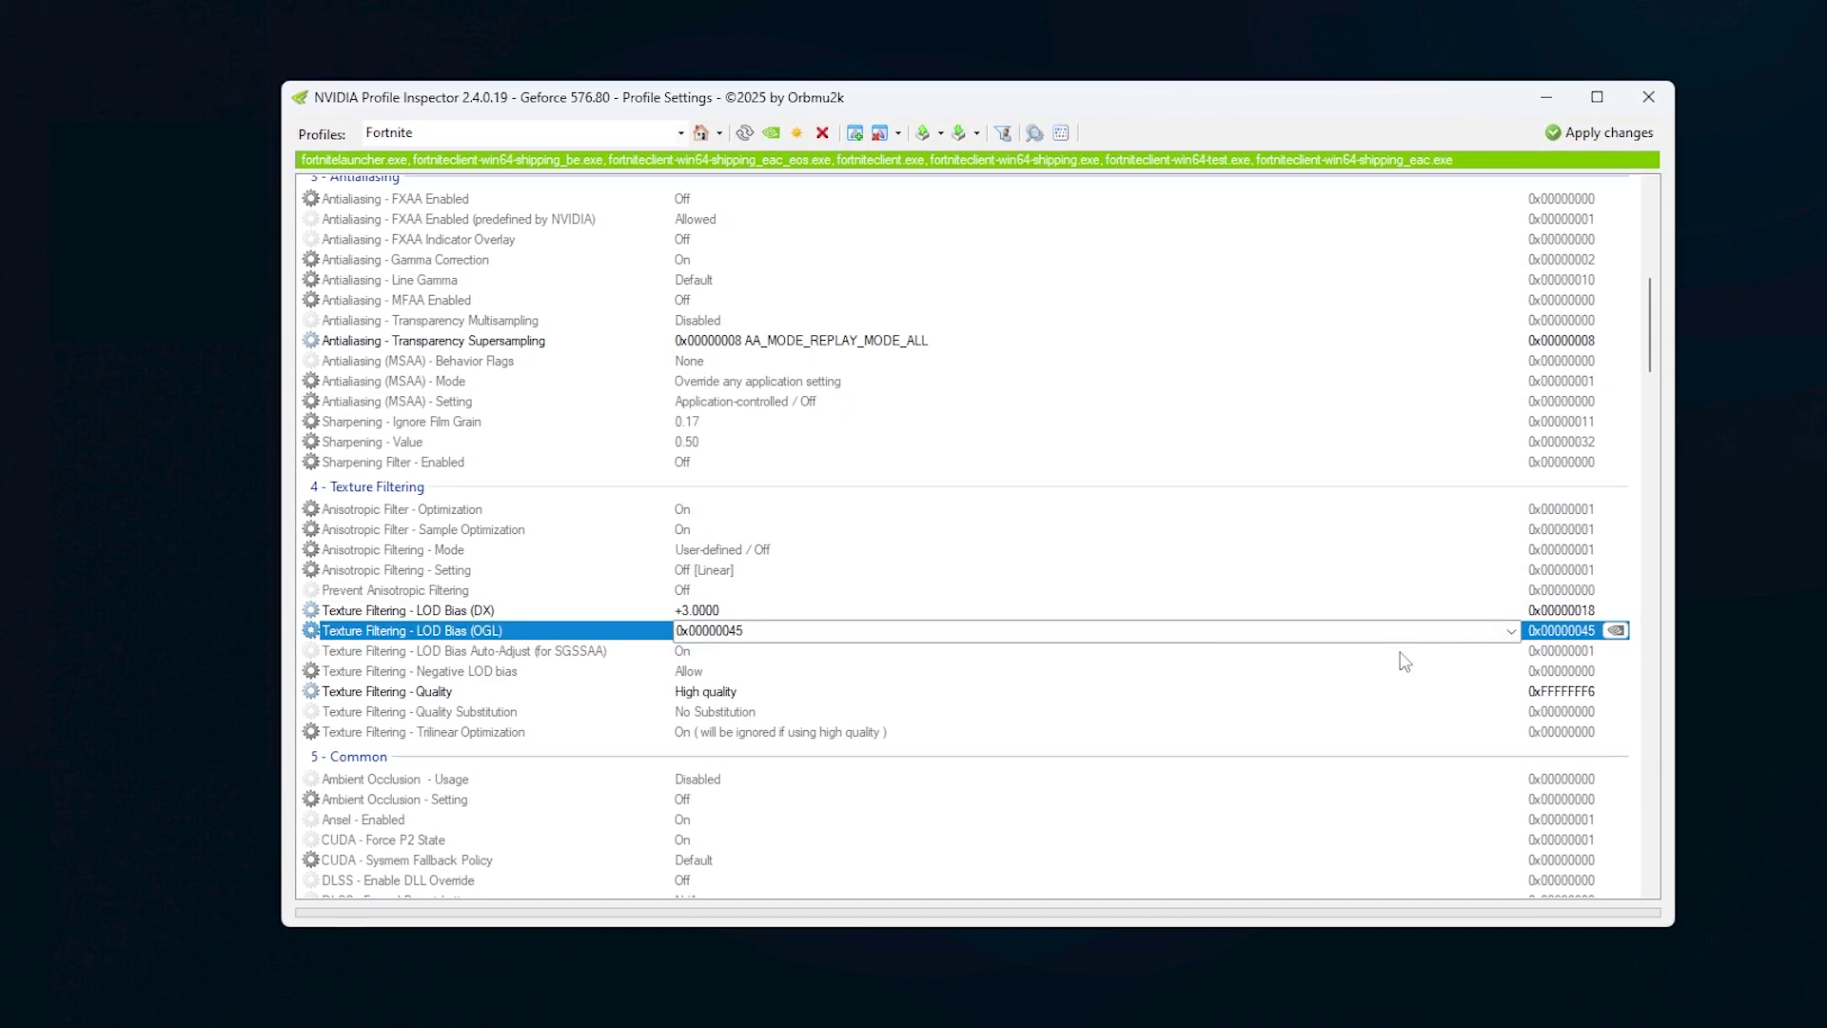
click(1512, 632)
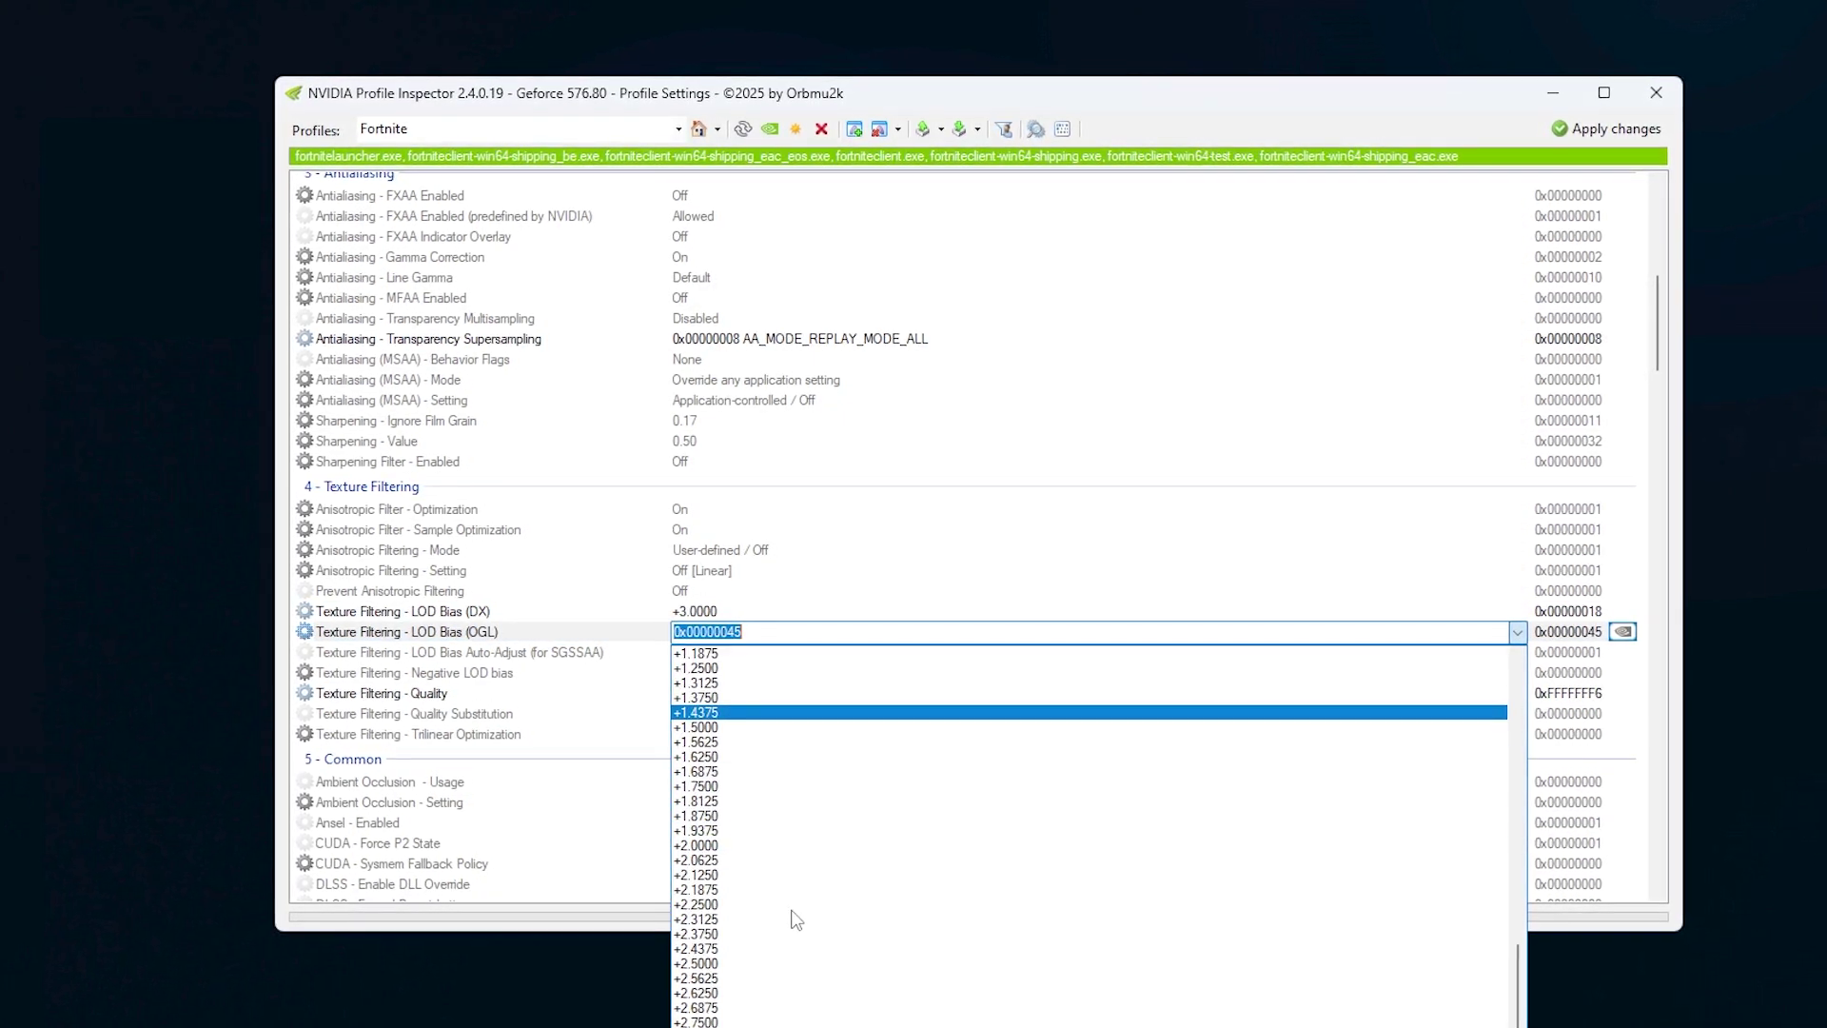
click(714, 1027)
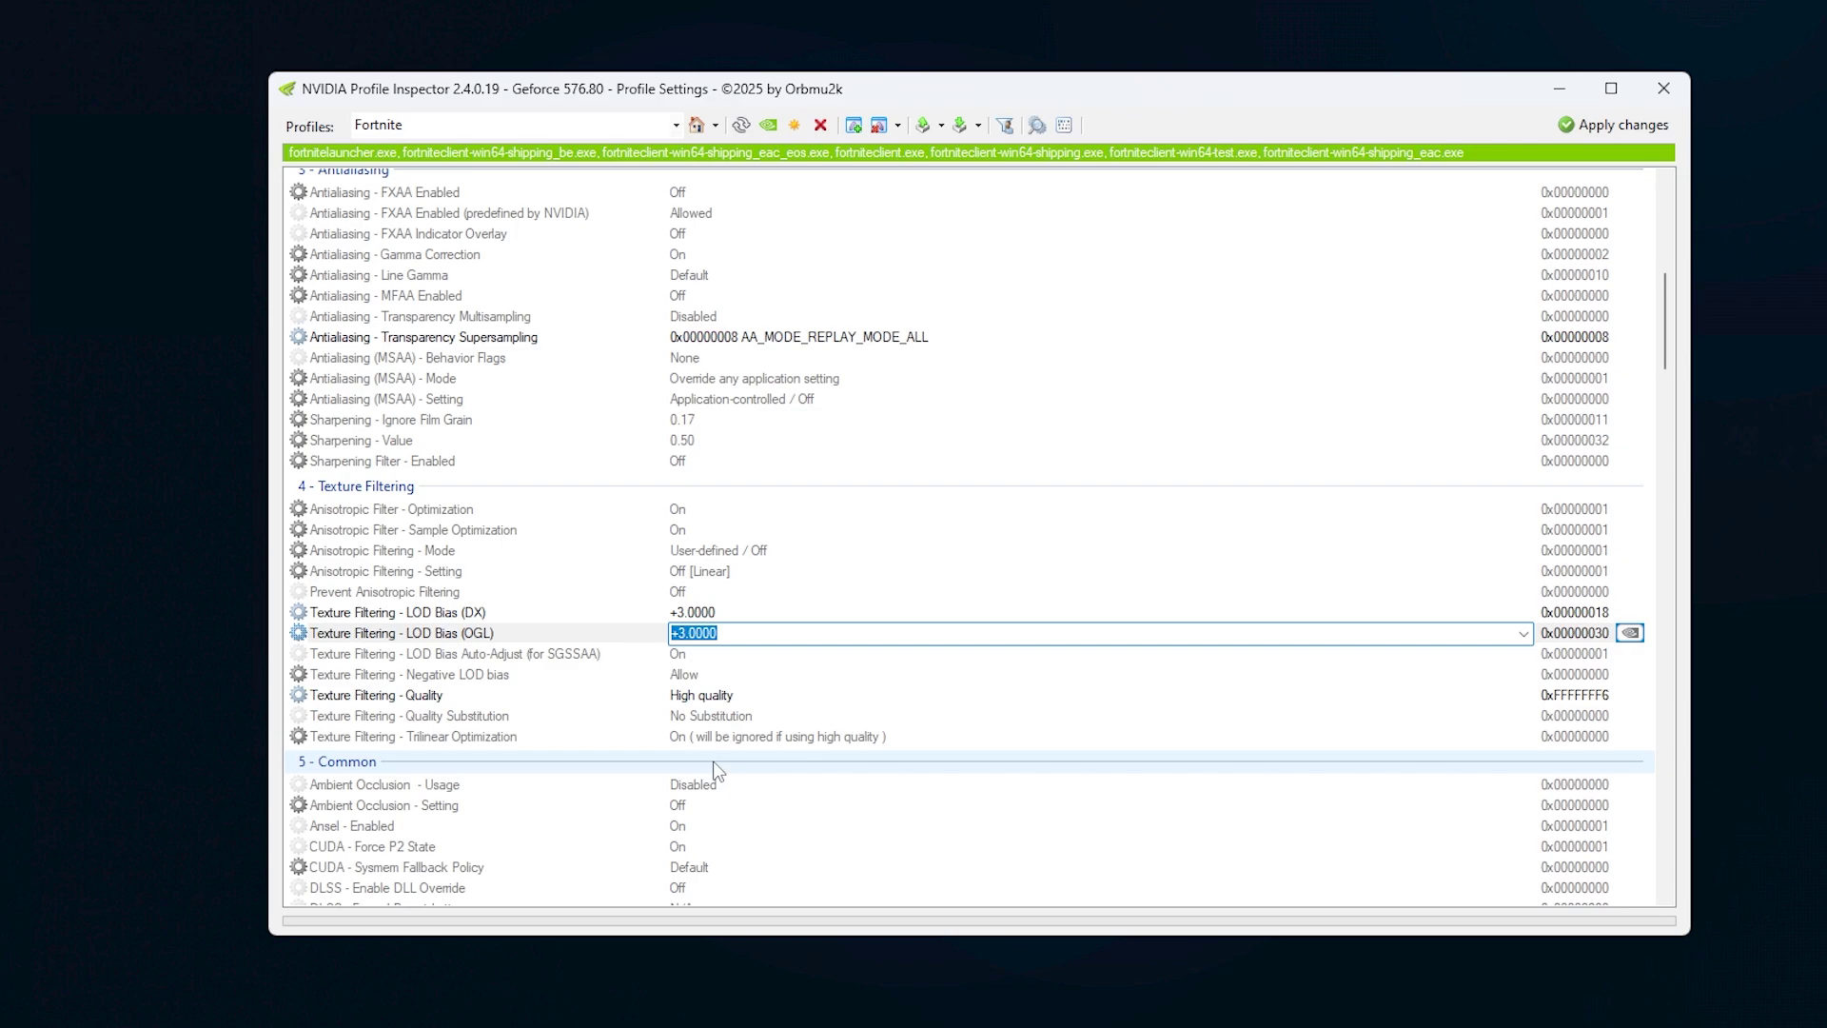
click(1575, 133)
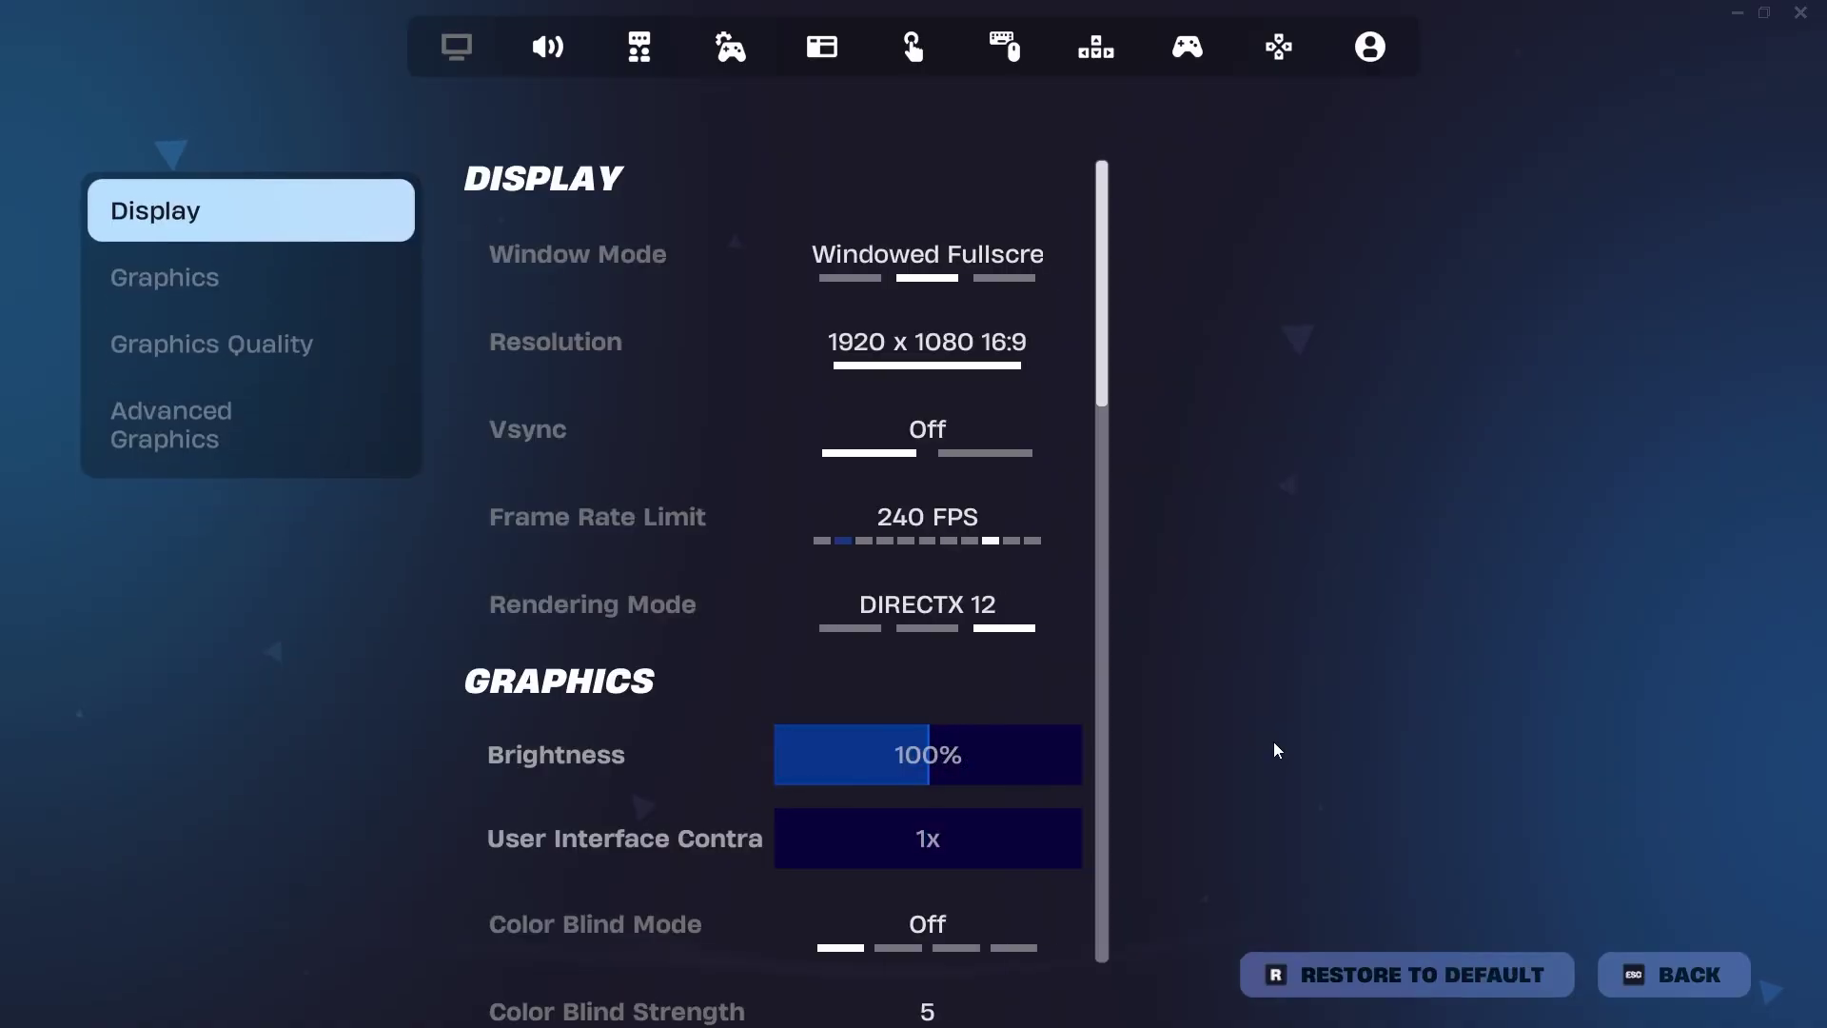
Set Fortnite's Rendering Mode to Performance - Lower Graphical Fidelity in the video settings and apply the change
scroll(761, 428, down, 2)
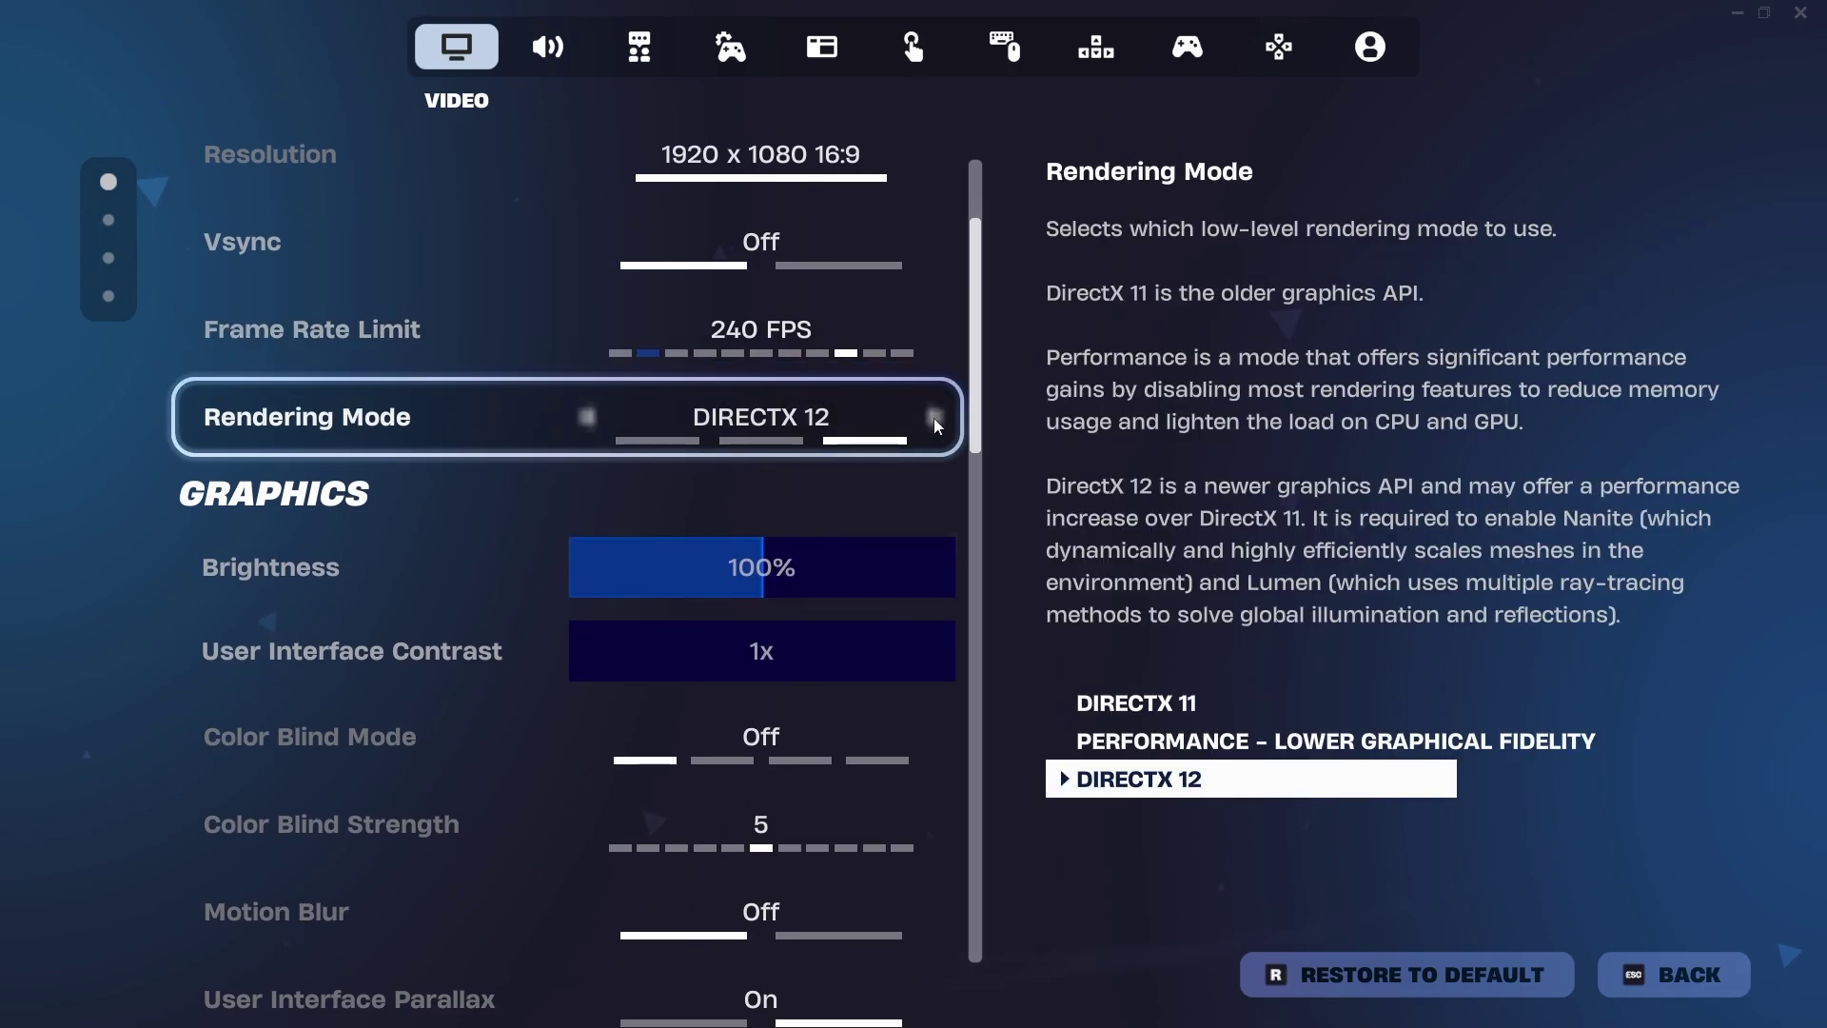
click(936, 417)
click(937, 420)
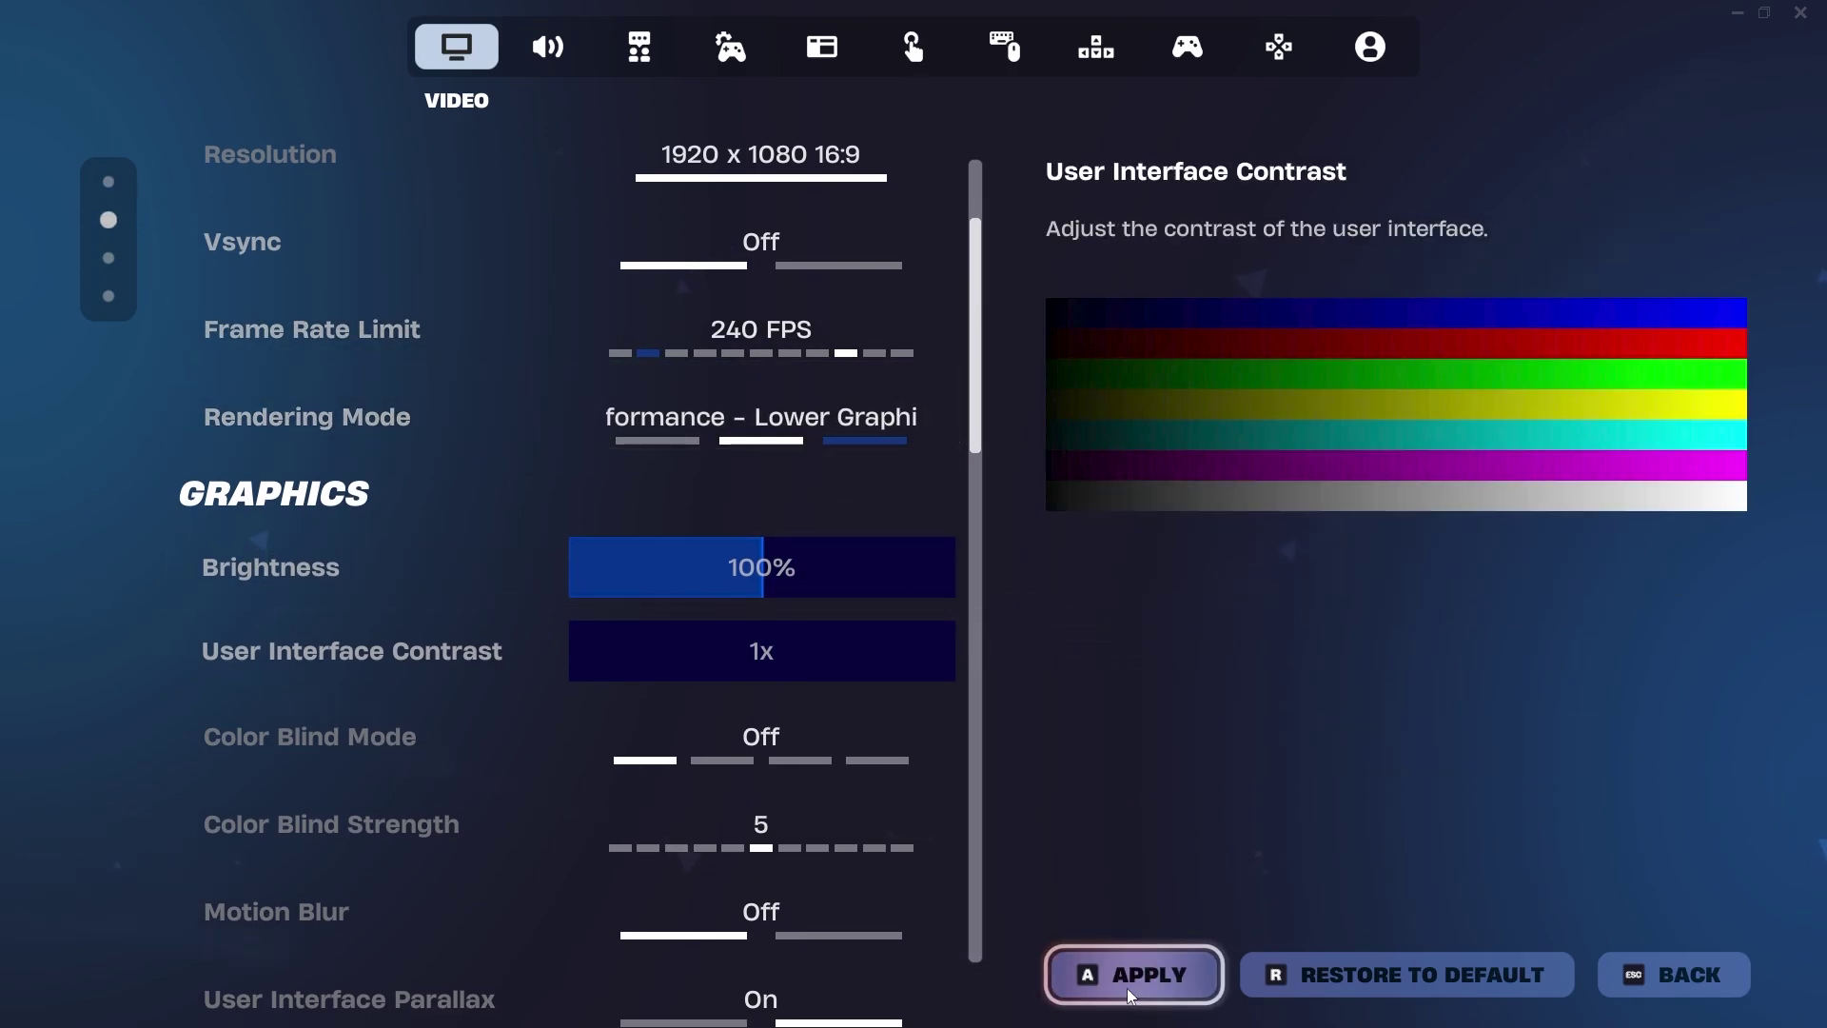
click(1131, 989)
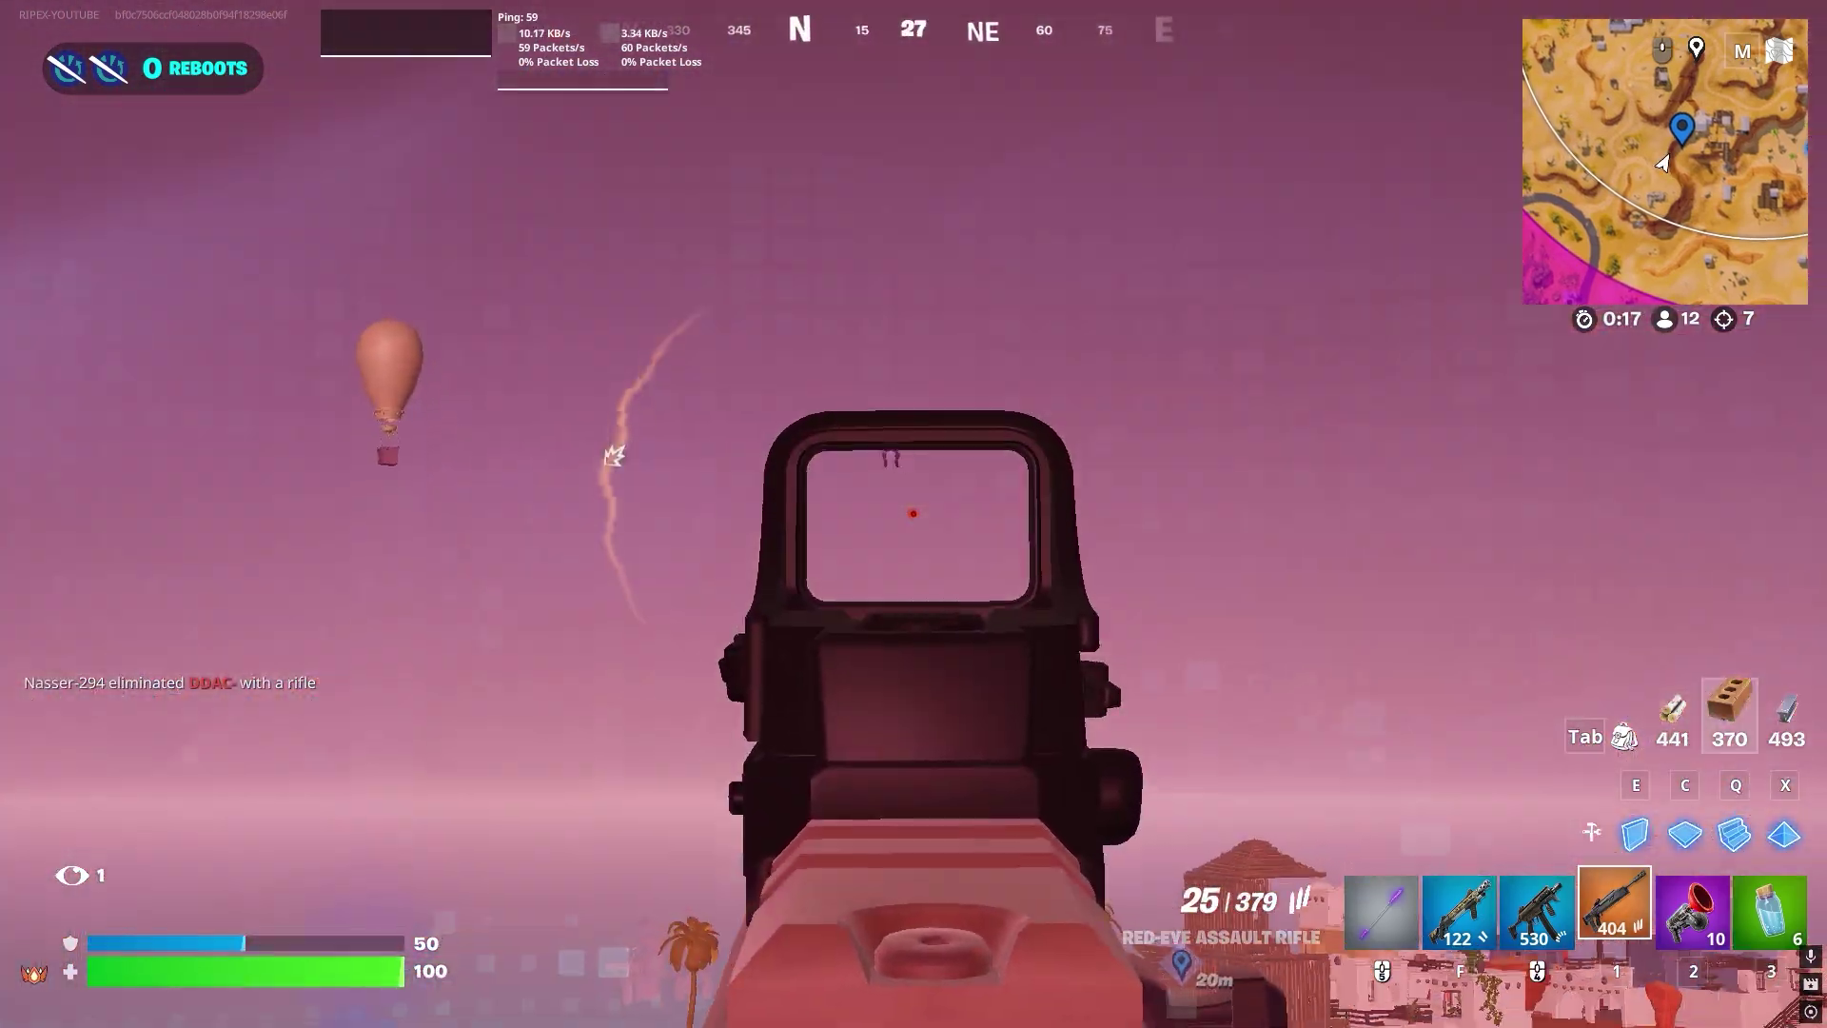
click(913, 514)
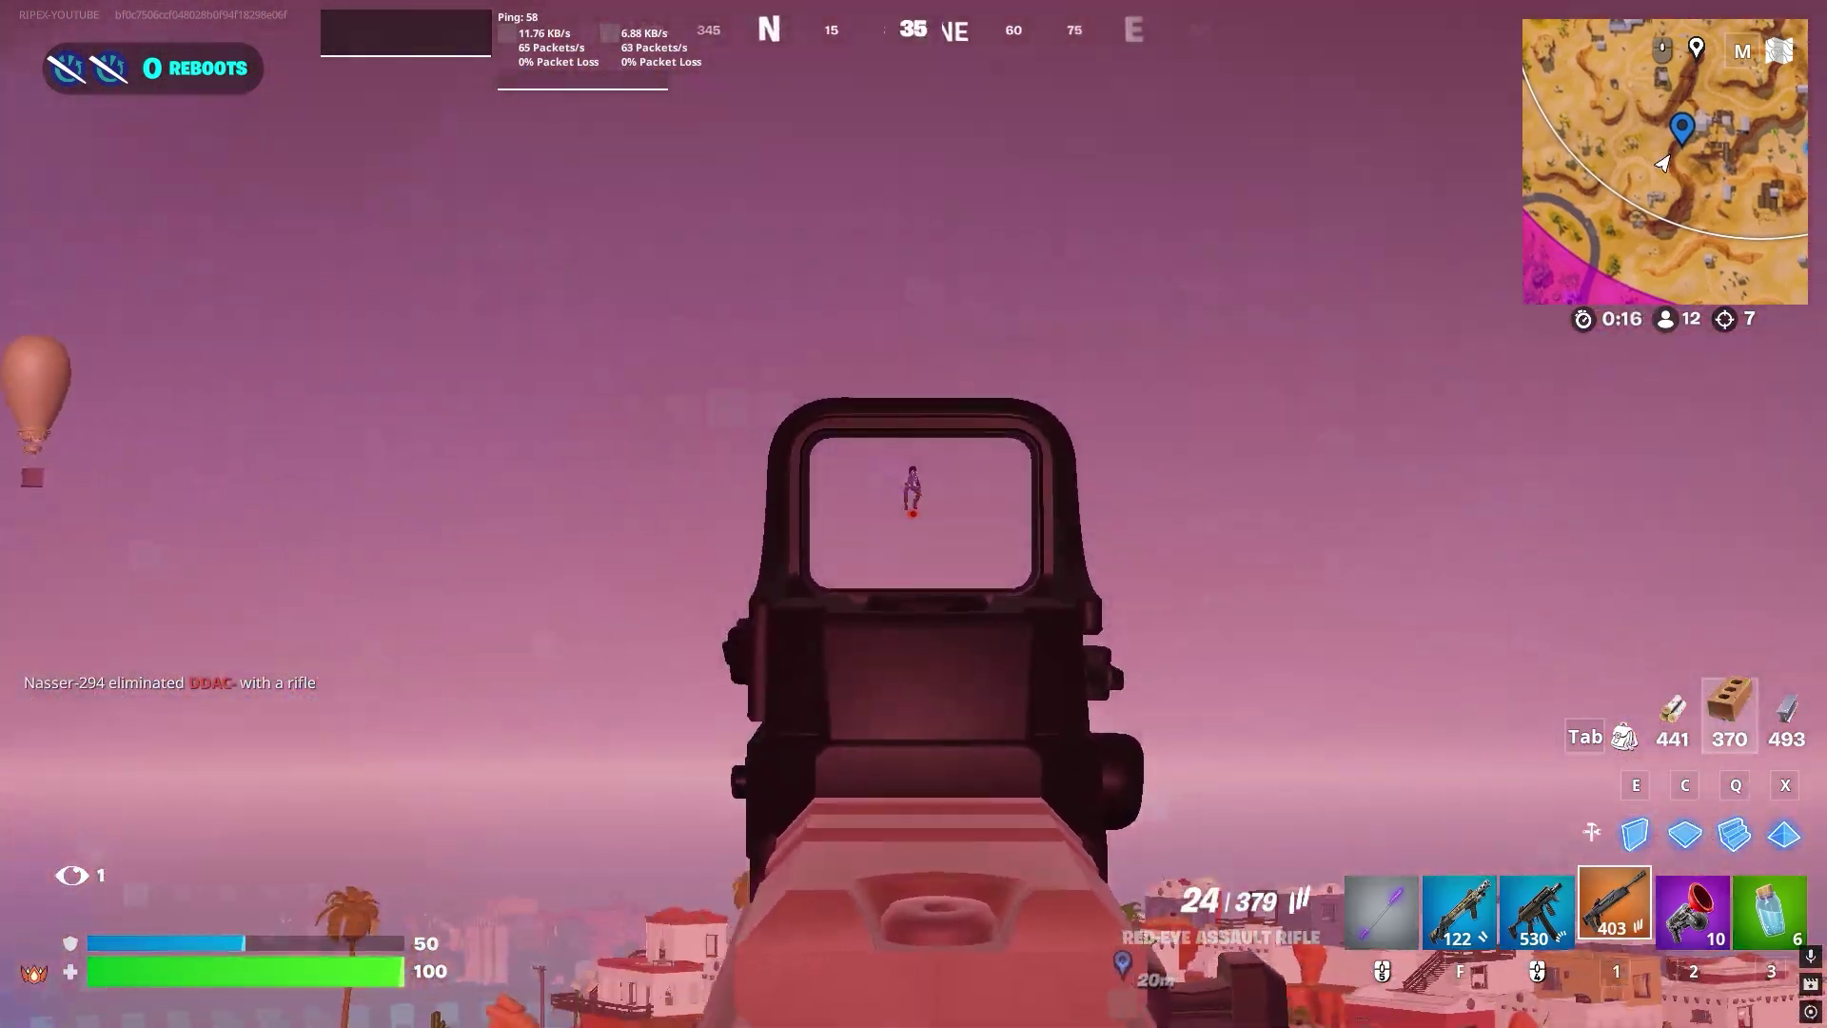
click(914, 514)
key(r)
key(r)
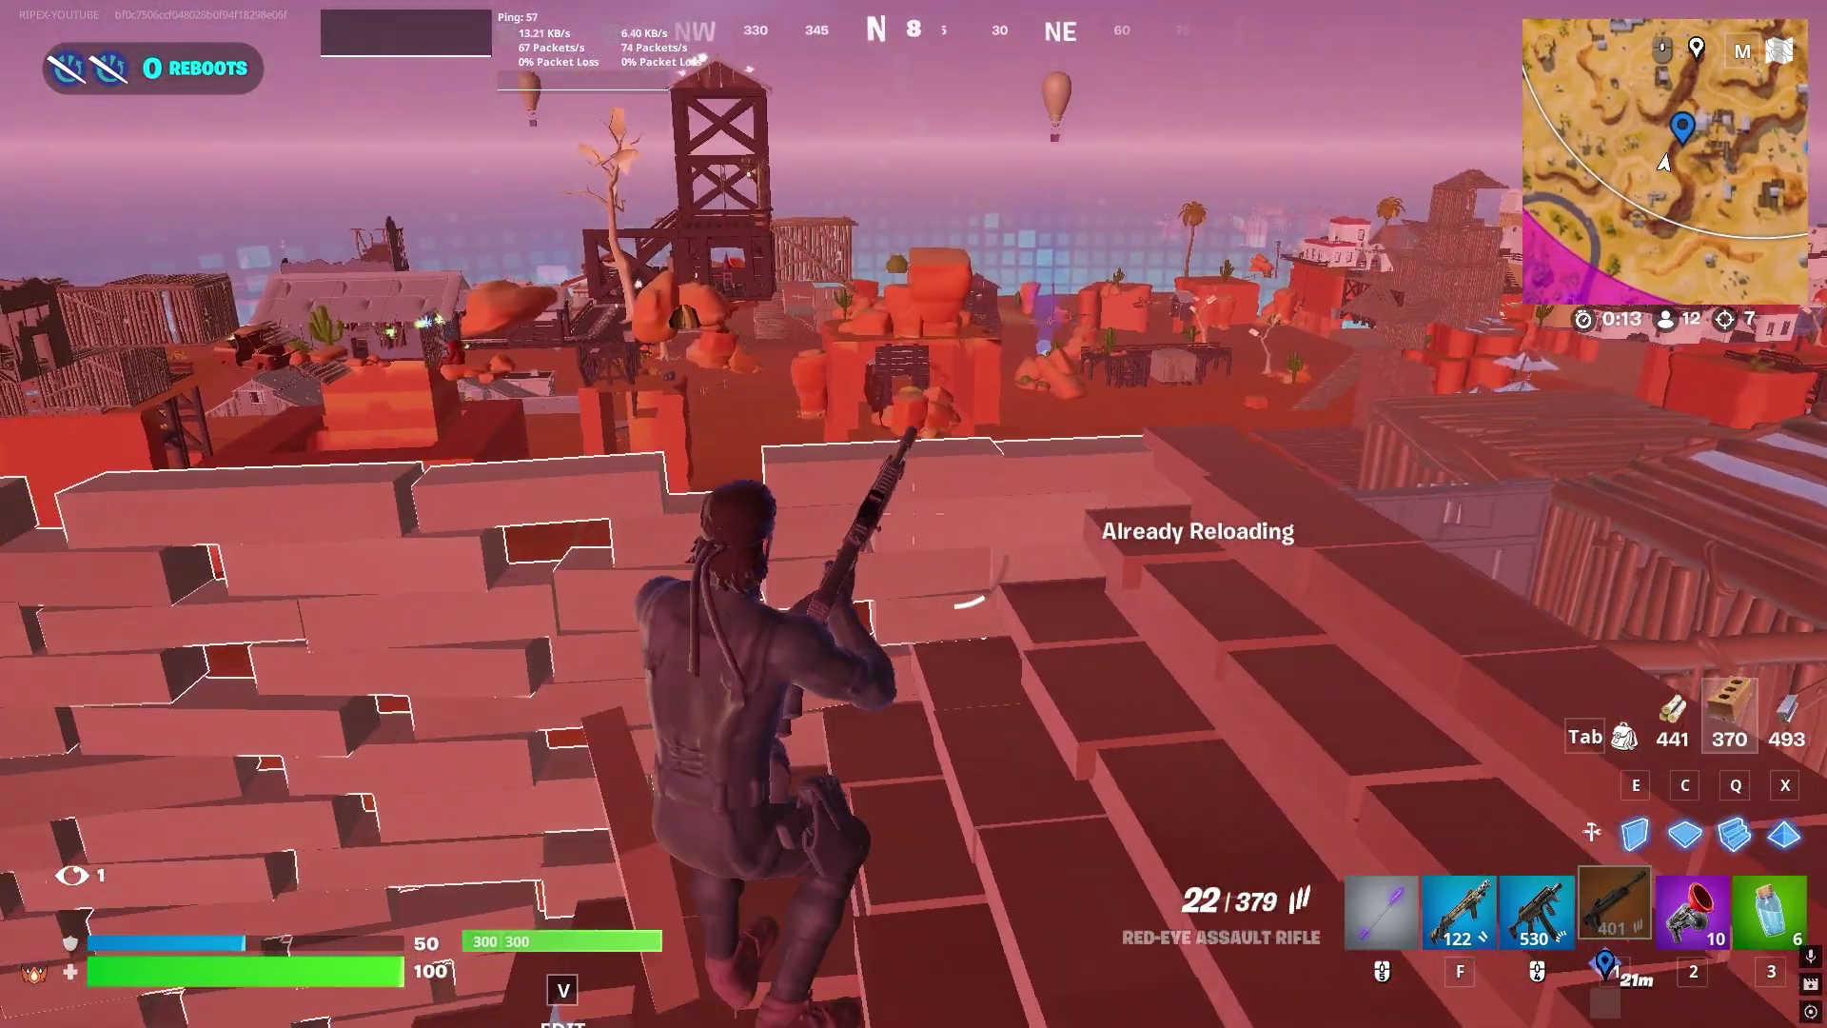
key(space)
key(v)
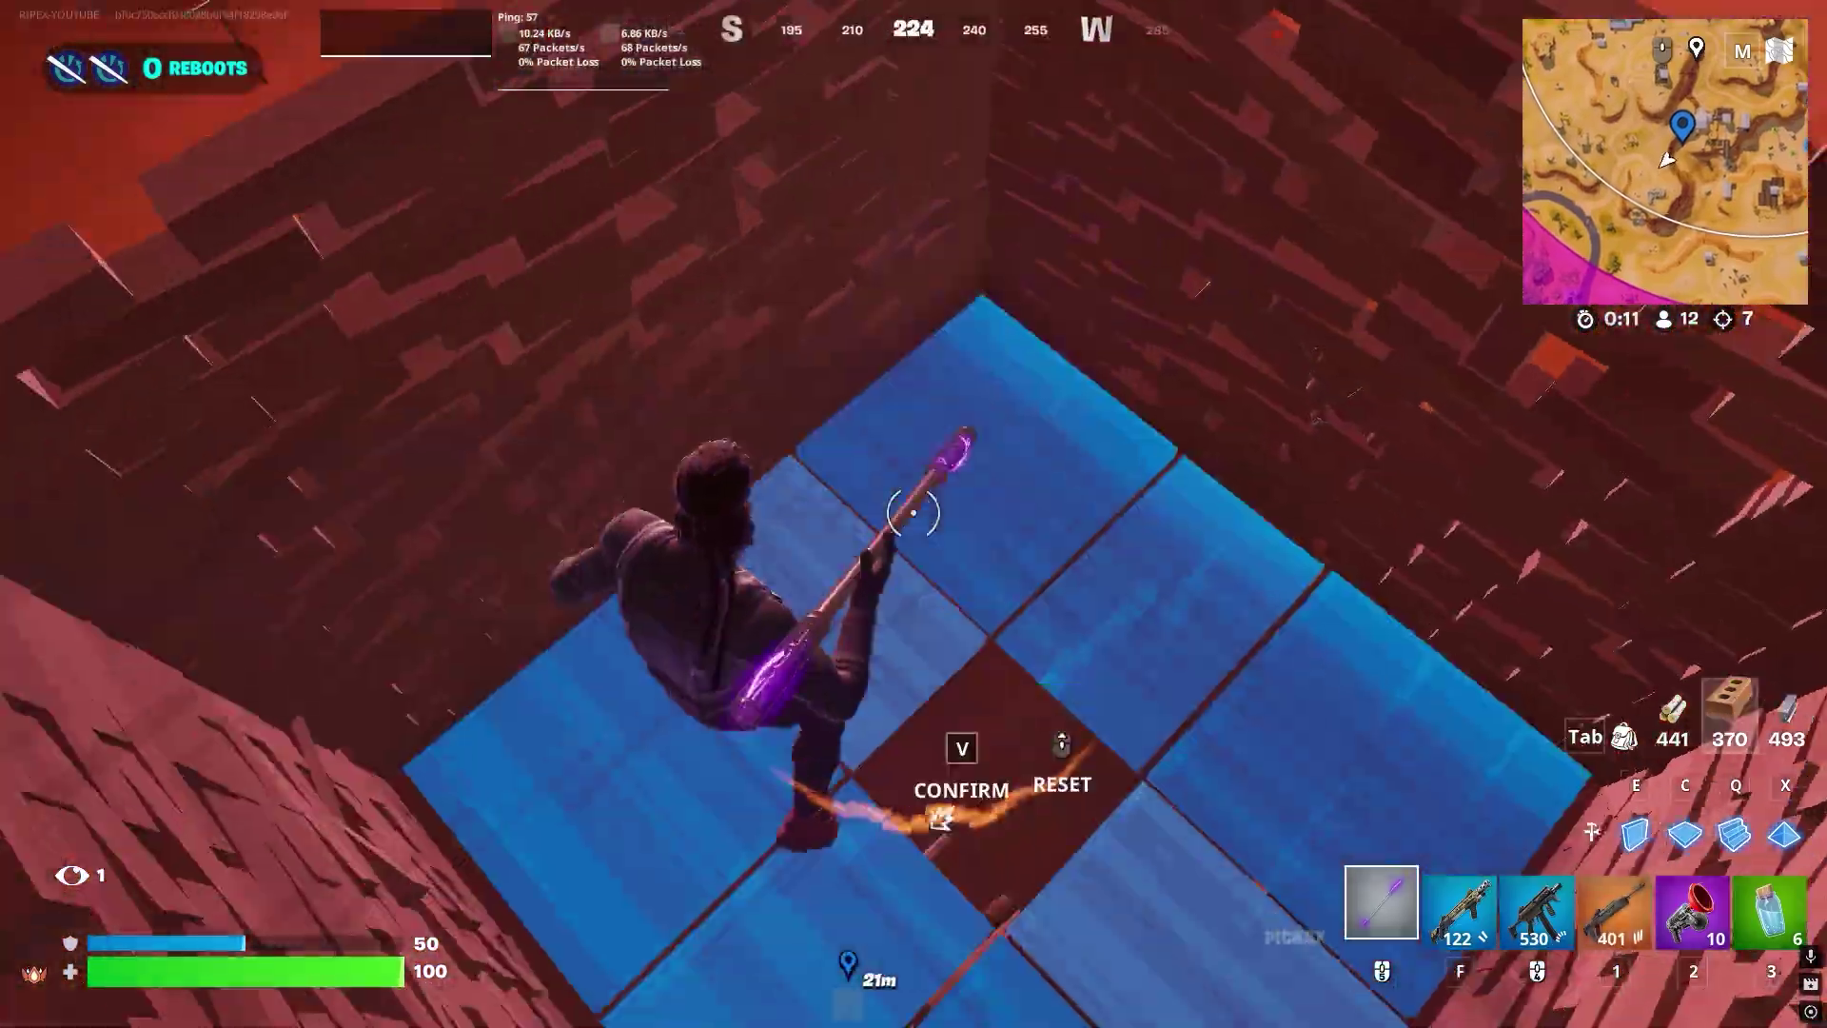
click(914, 514)
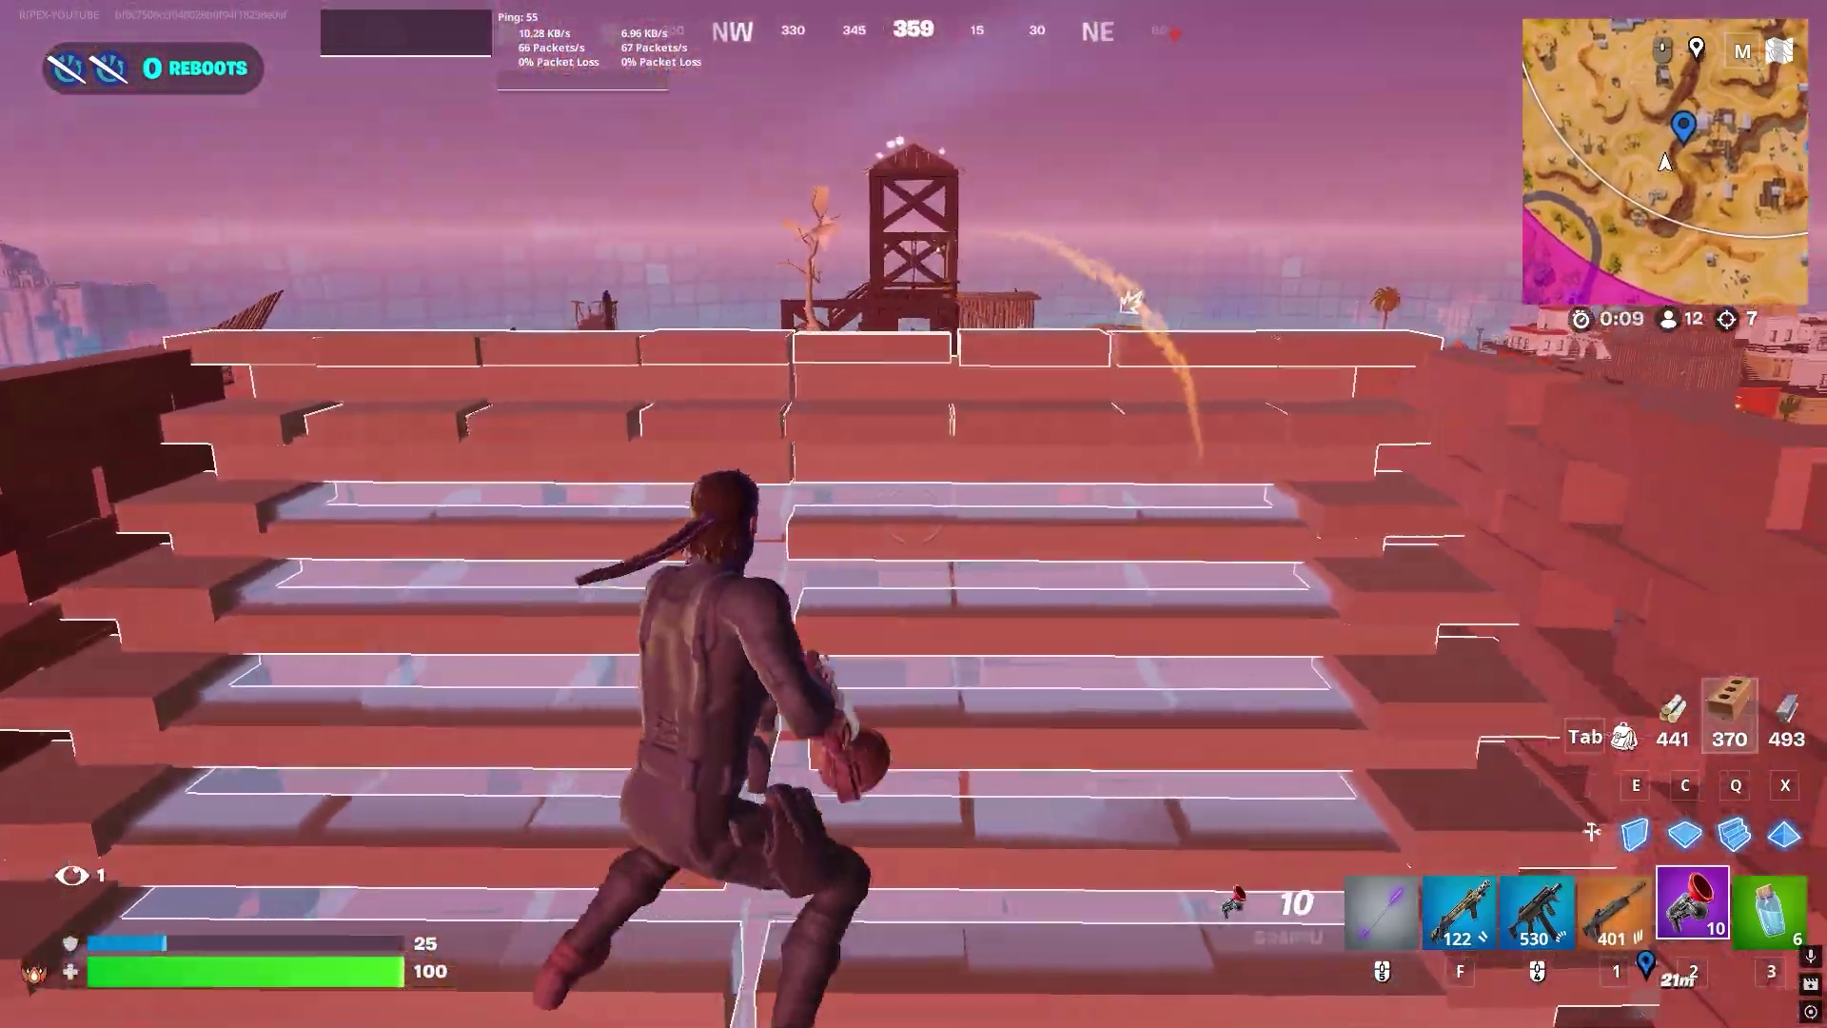
key(3)
click(913, 513)
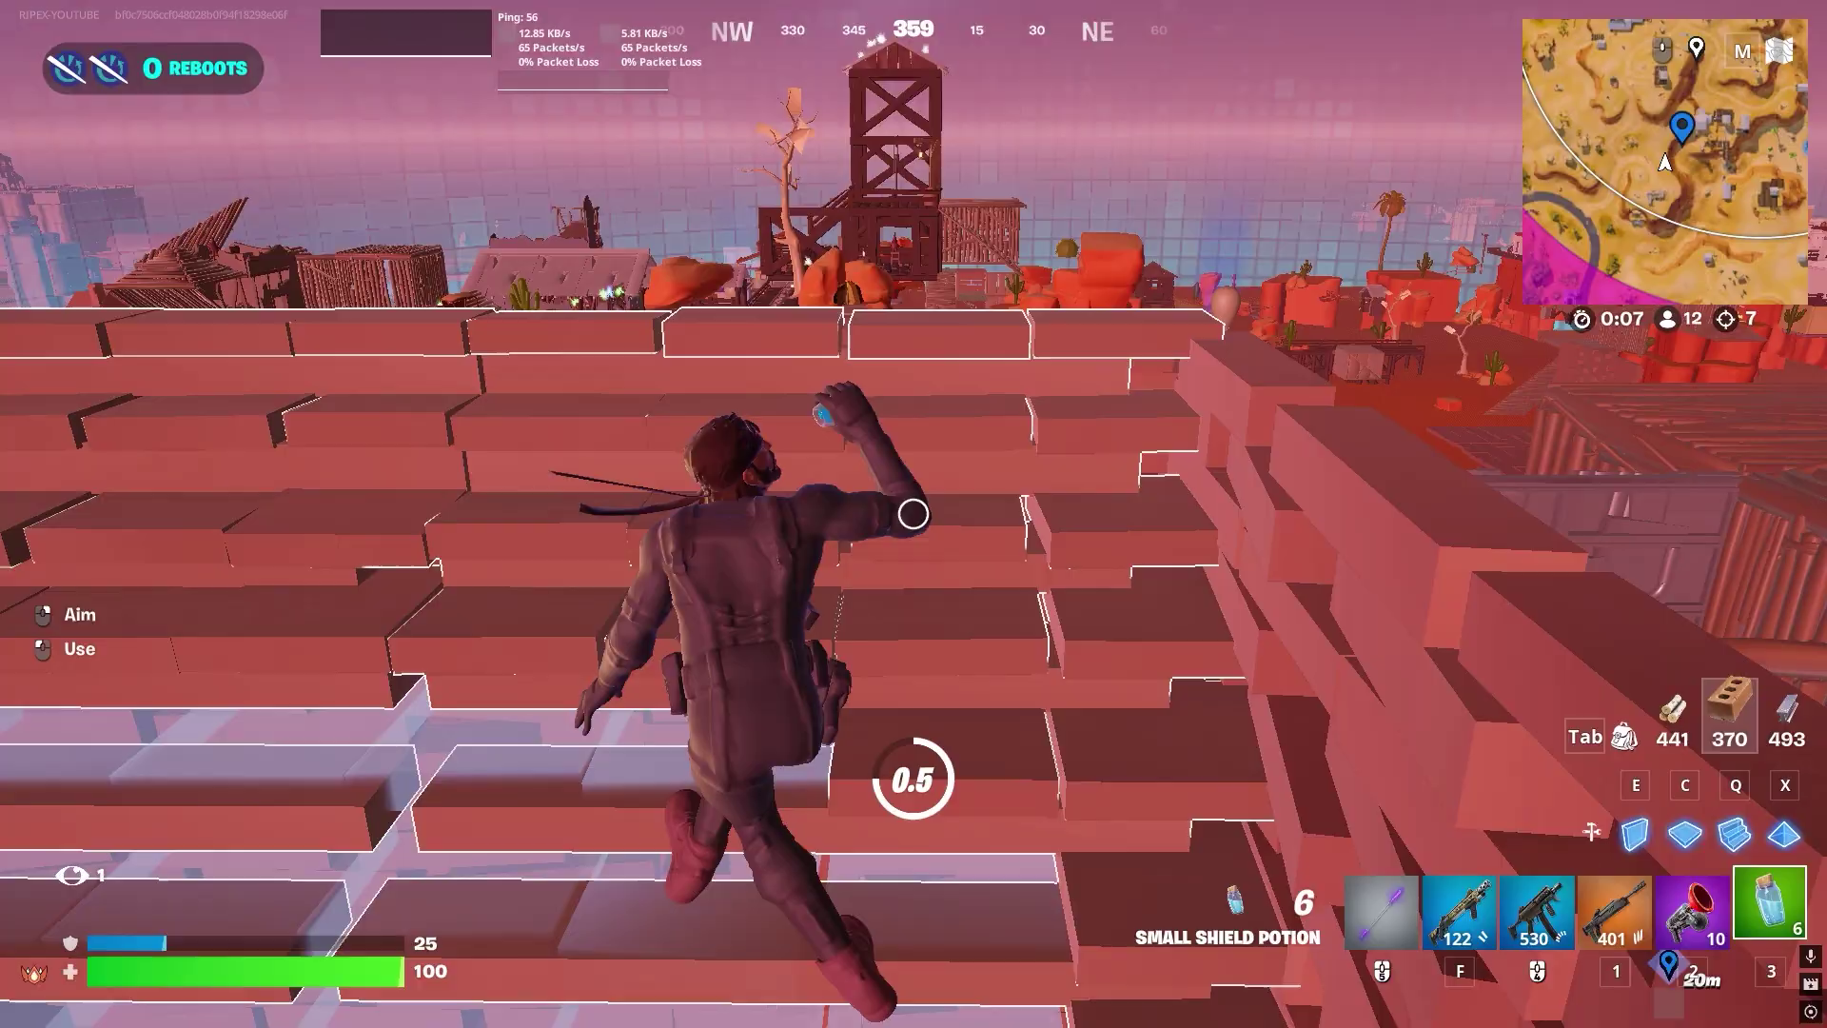
key(f)
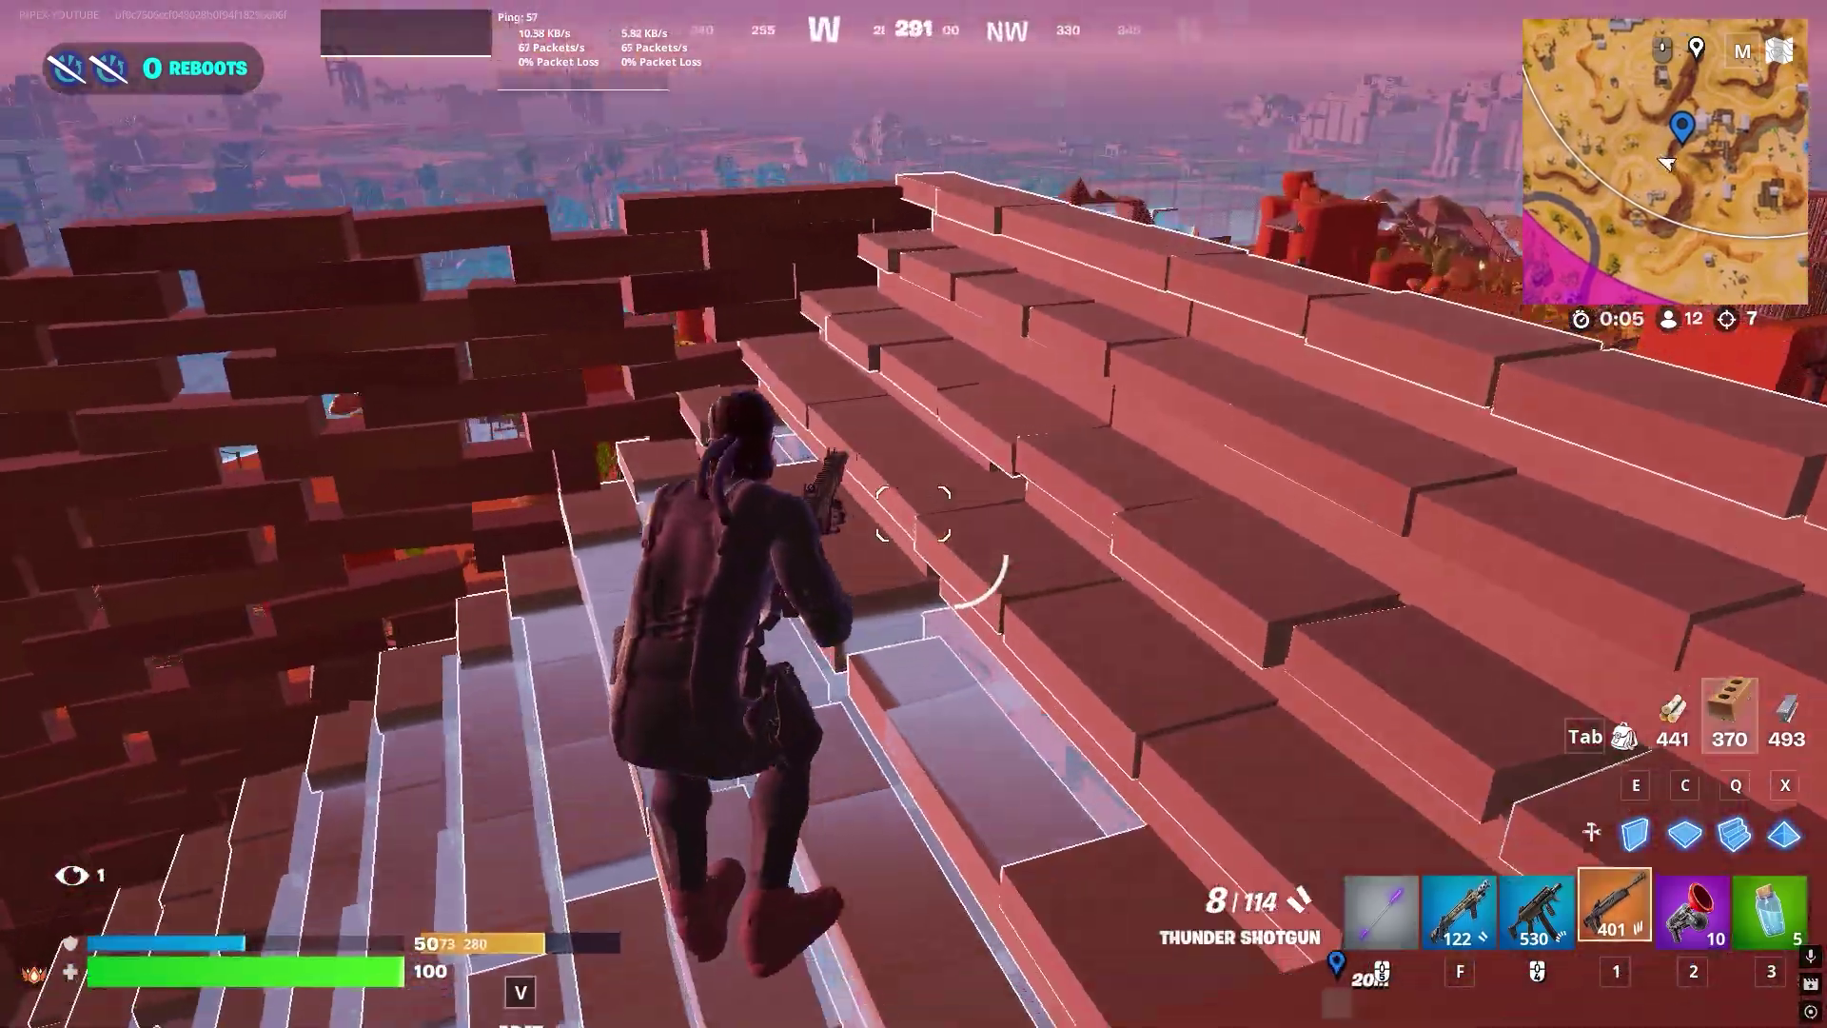
key(space)
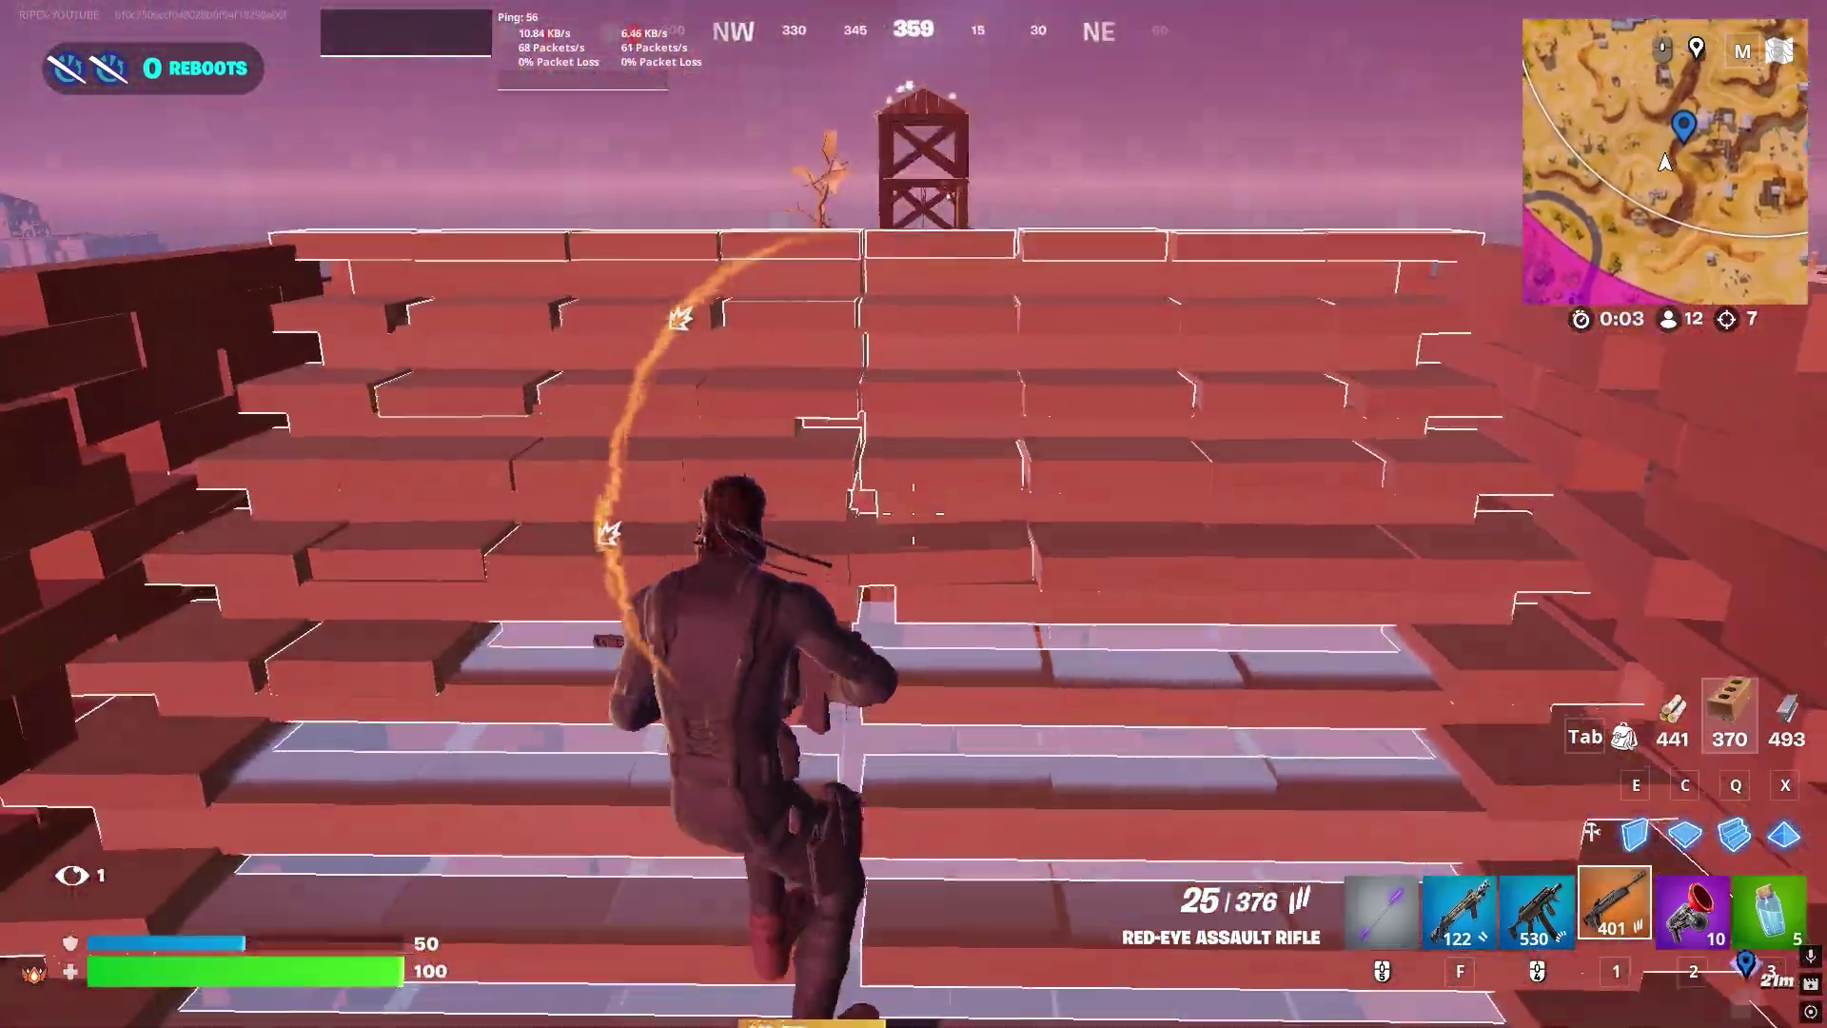
key(e)
click(914, 514)
key(1)
key(v)
click(914, 514)
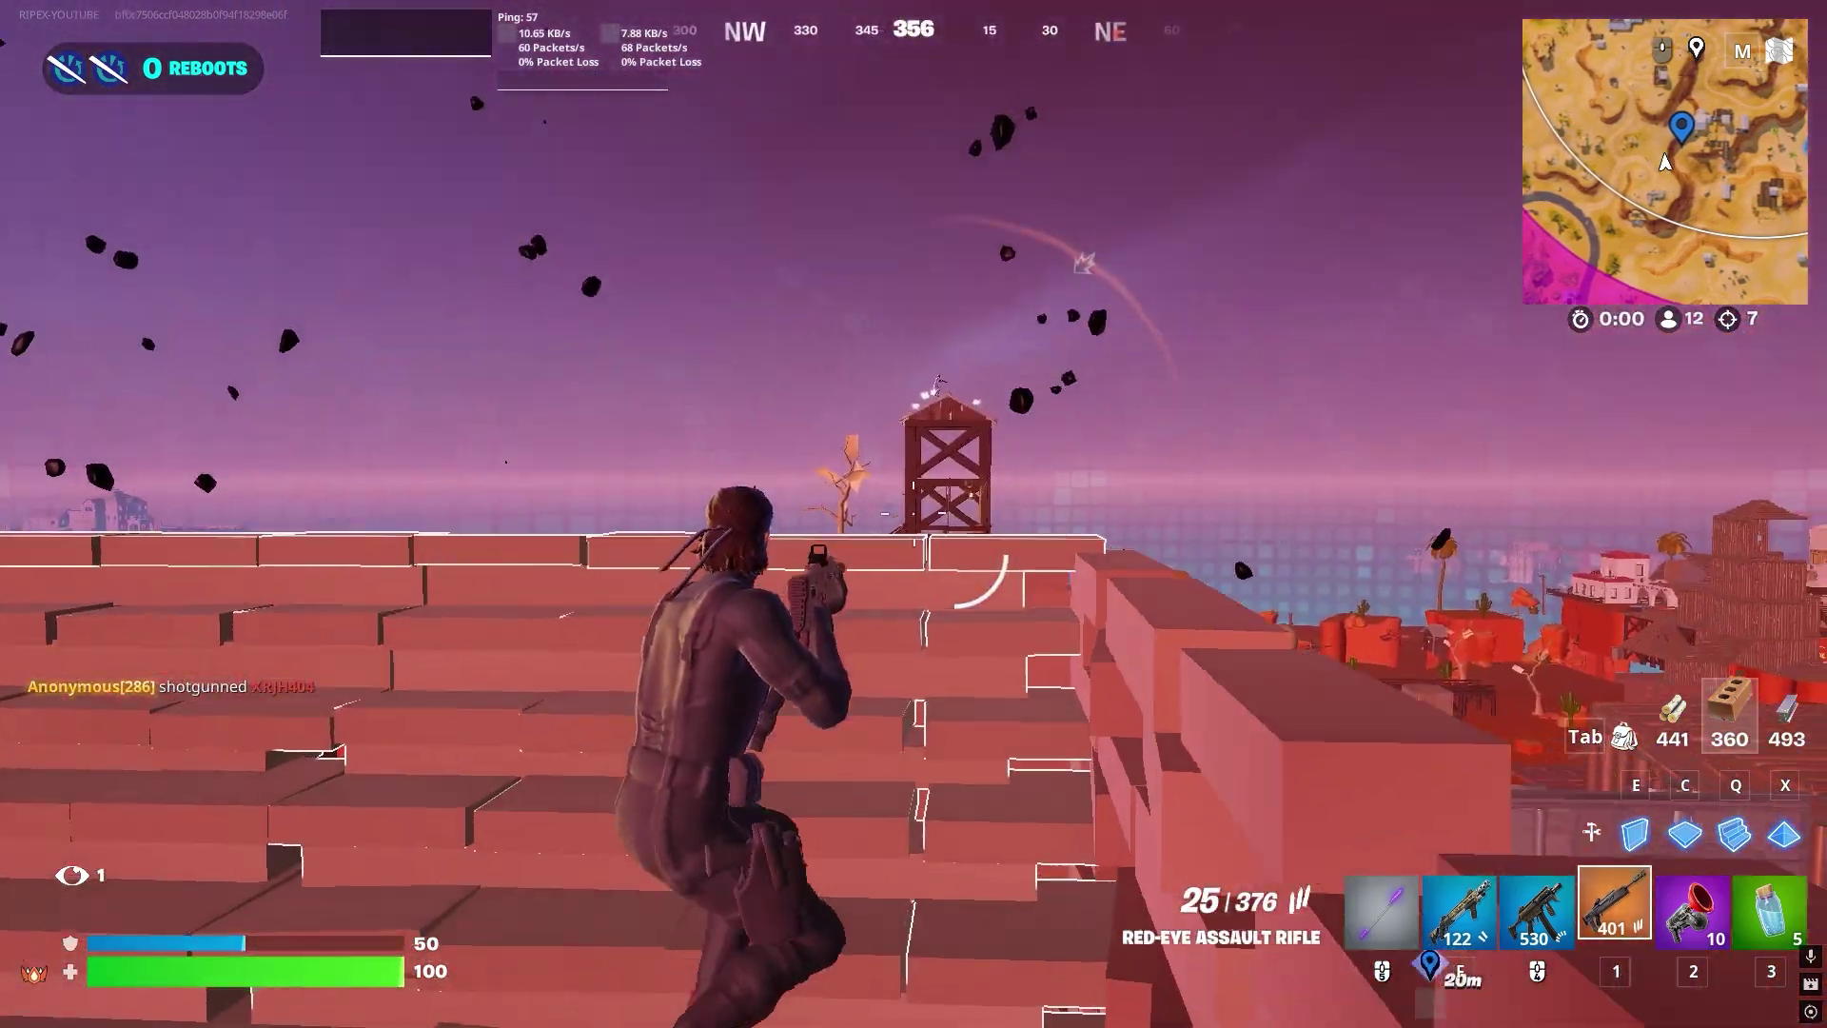
right_click(913, 514)
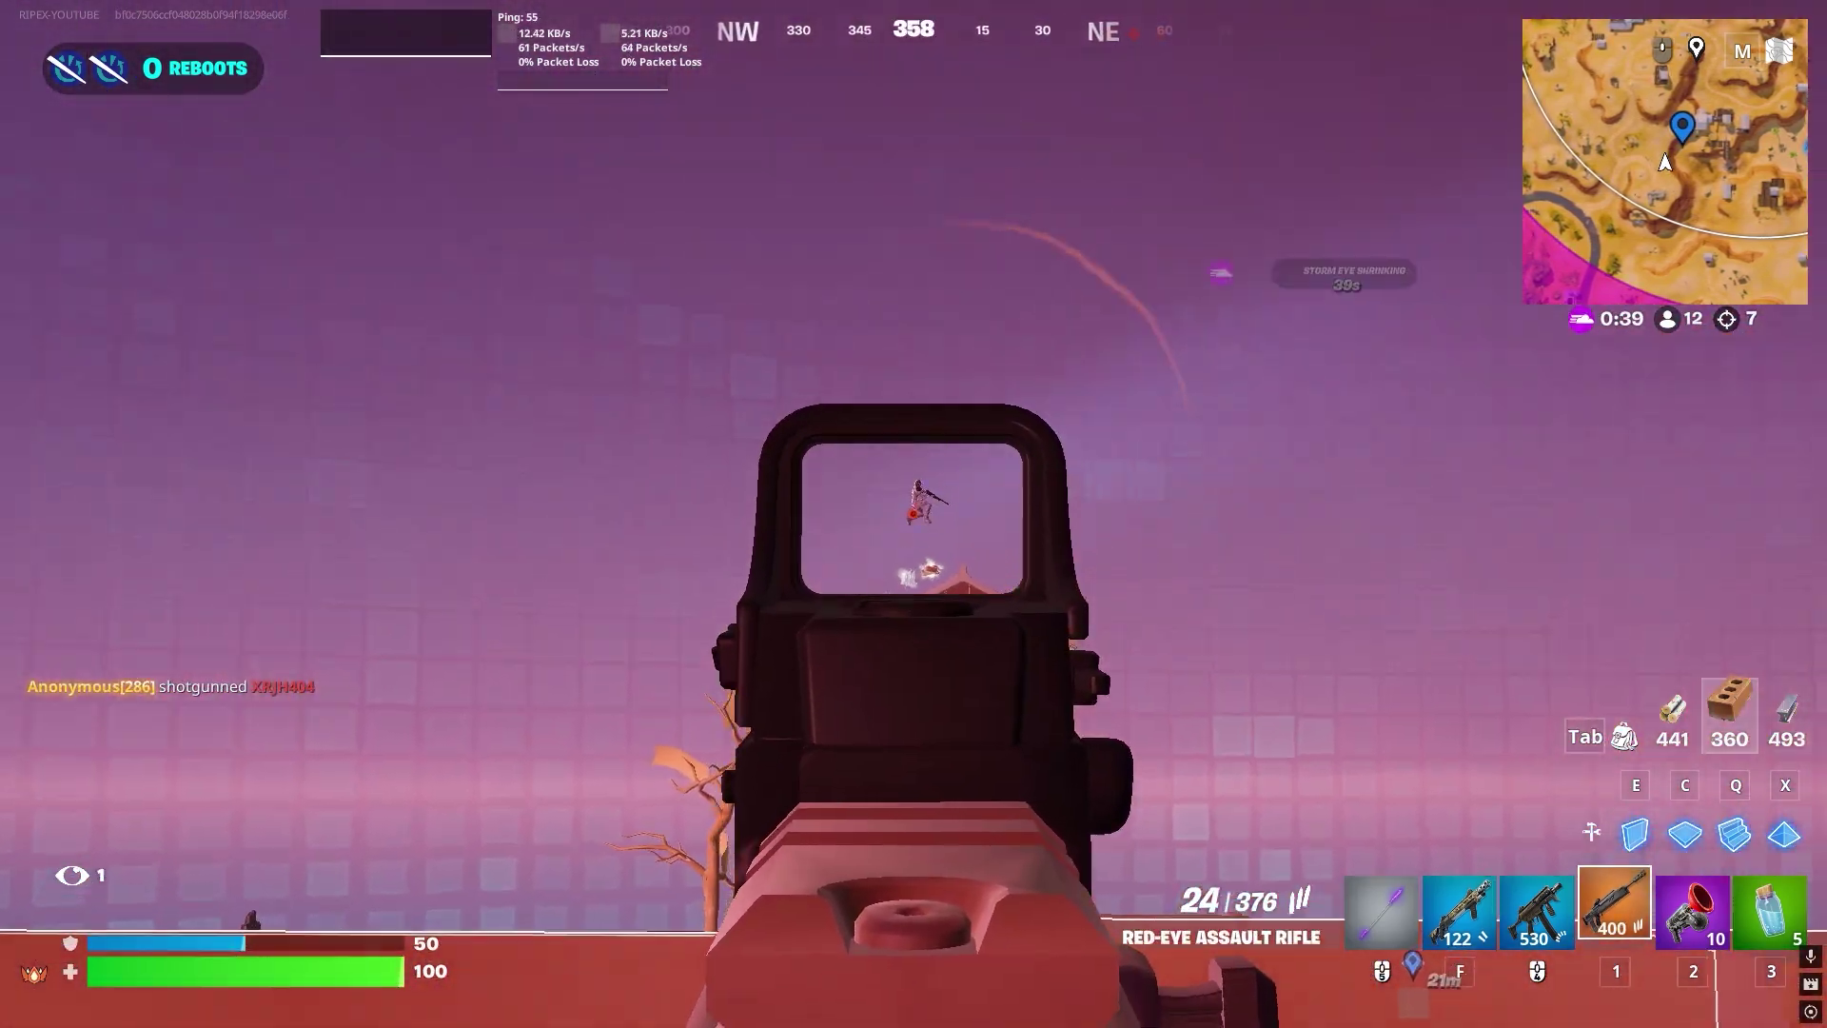
click(914, 513)
click(913, 514)
click(914, 514)
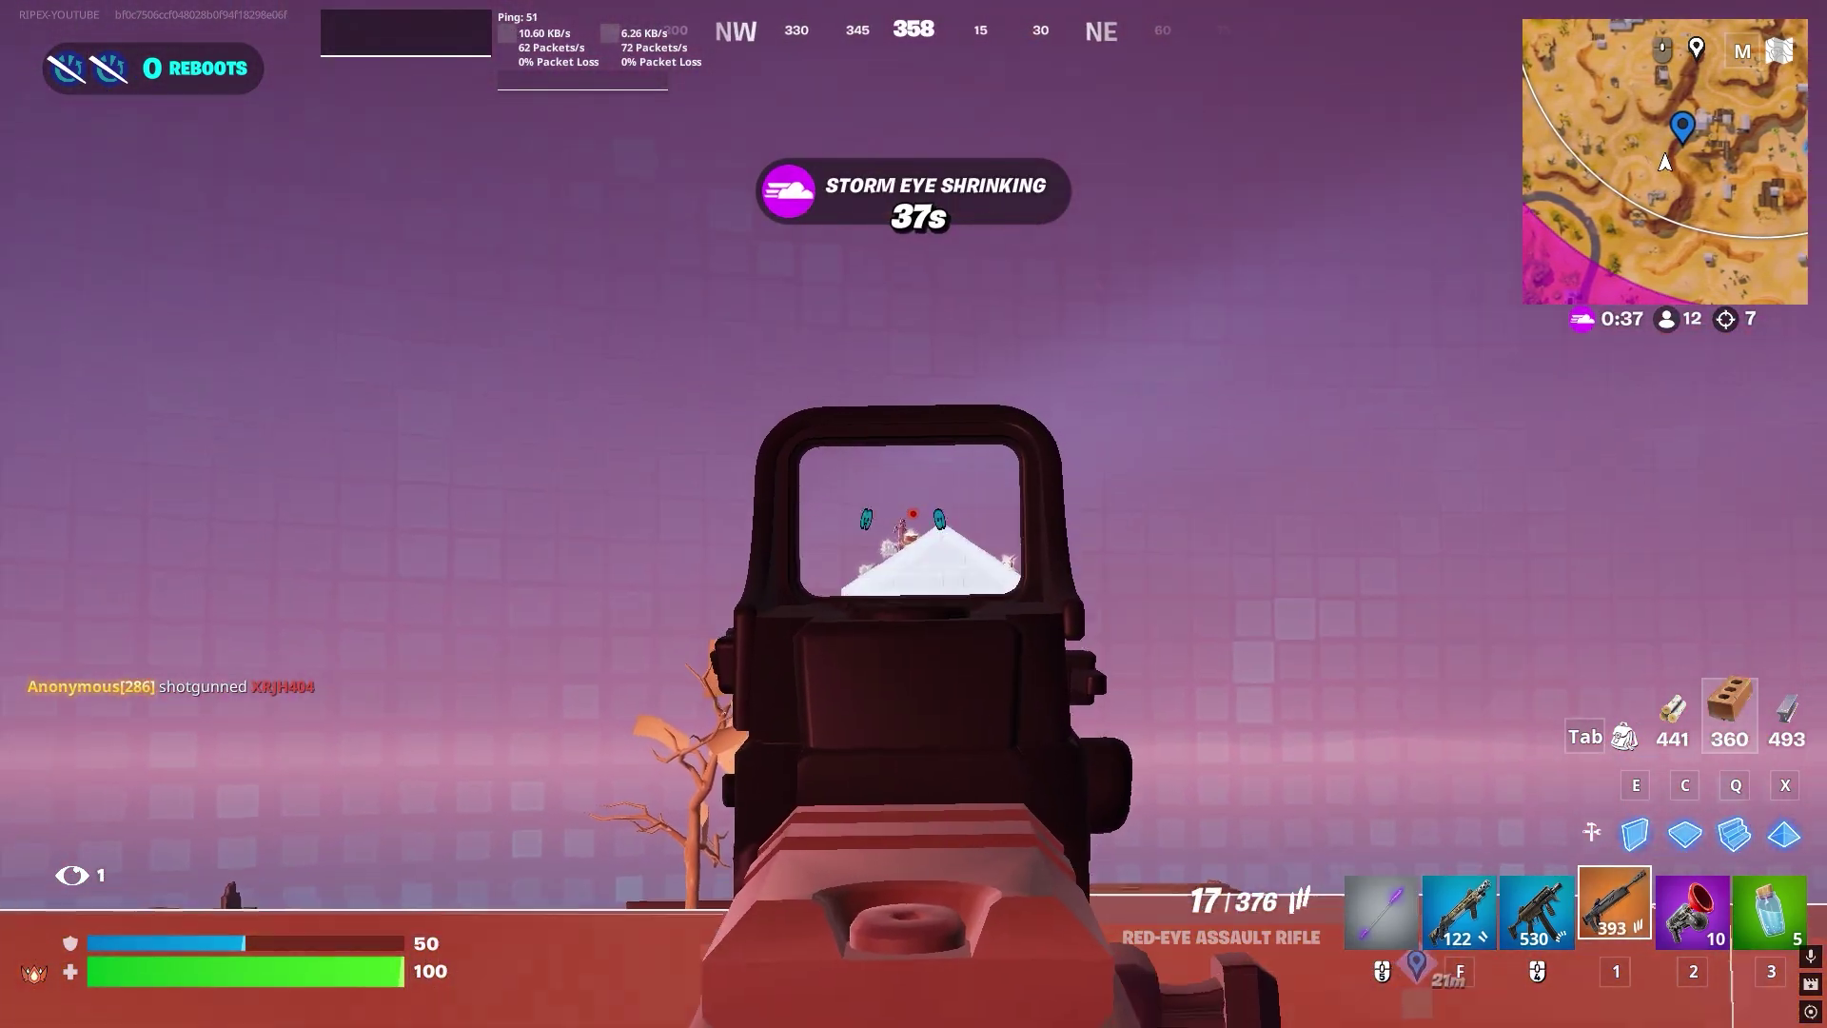
click(914, 514)
click(914, 514)
click(913, 514)
key(f)
key(e)
click(913, 514)
key(c)
click(914, 513)
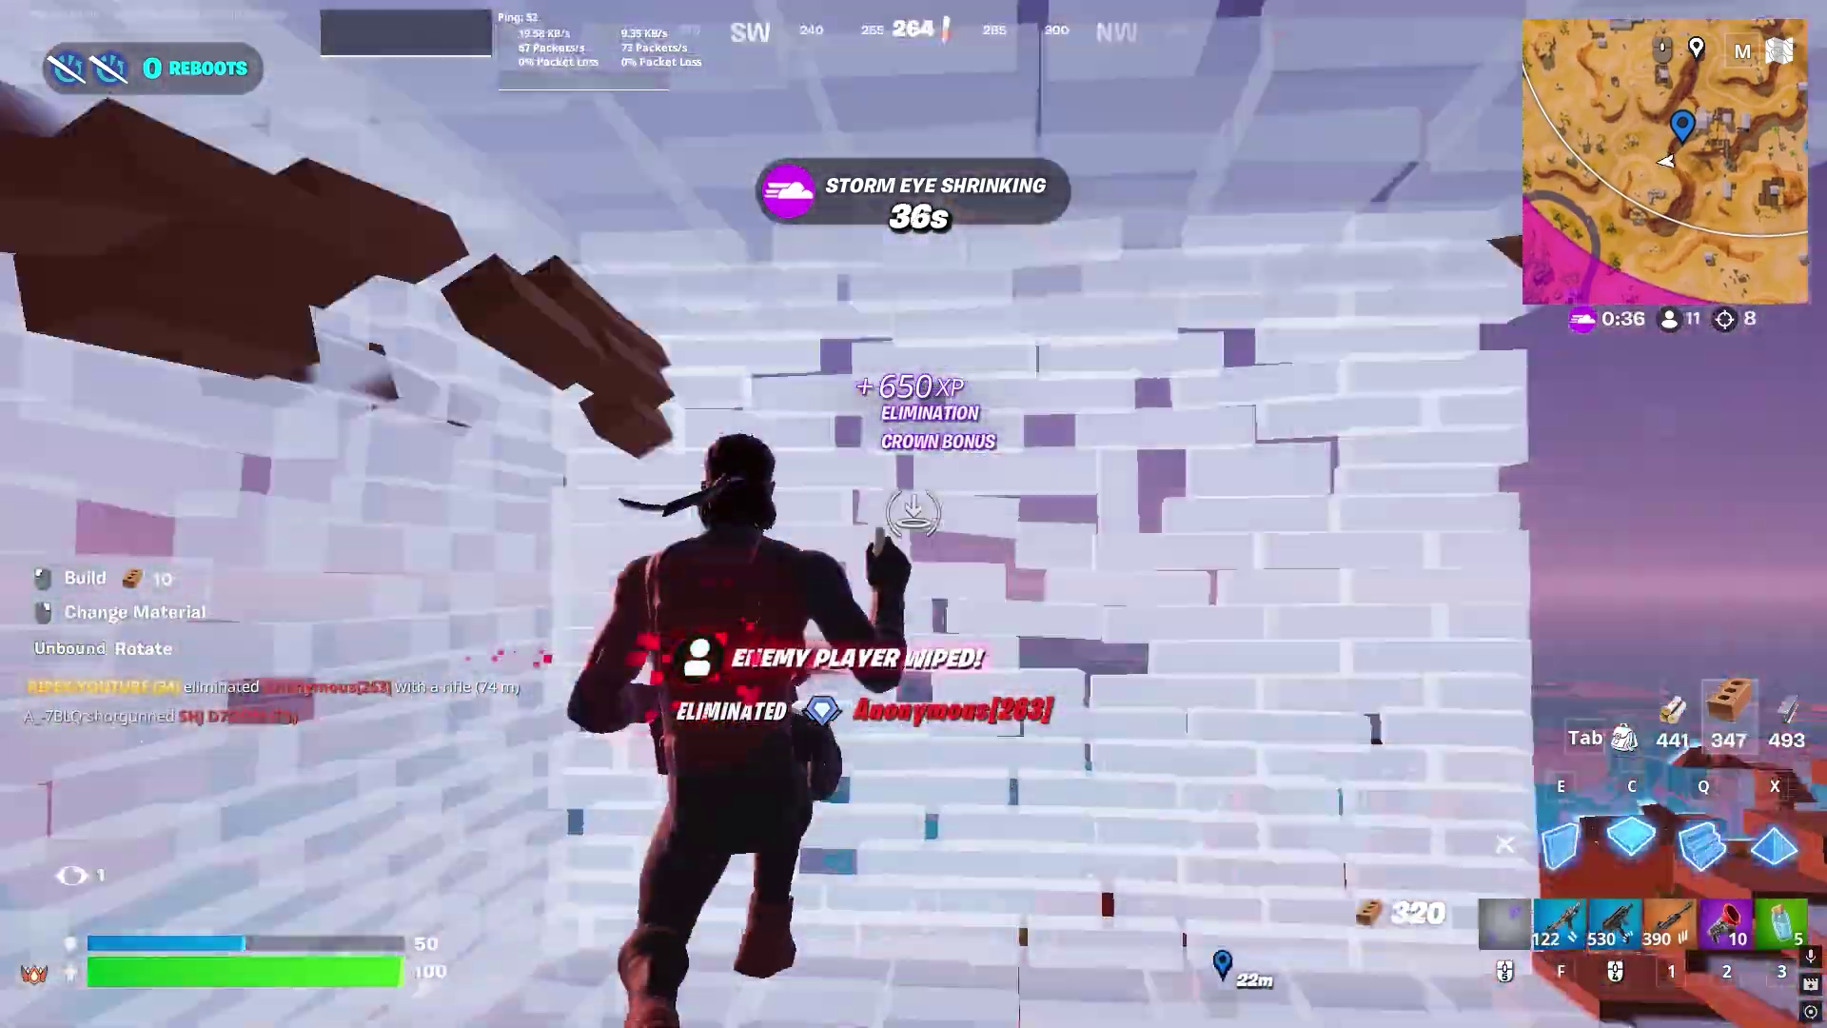
key(e)
click(913, 514)
click(914, 513)
key(f)
key(1)
key(r)
key(r)
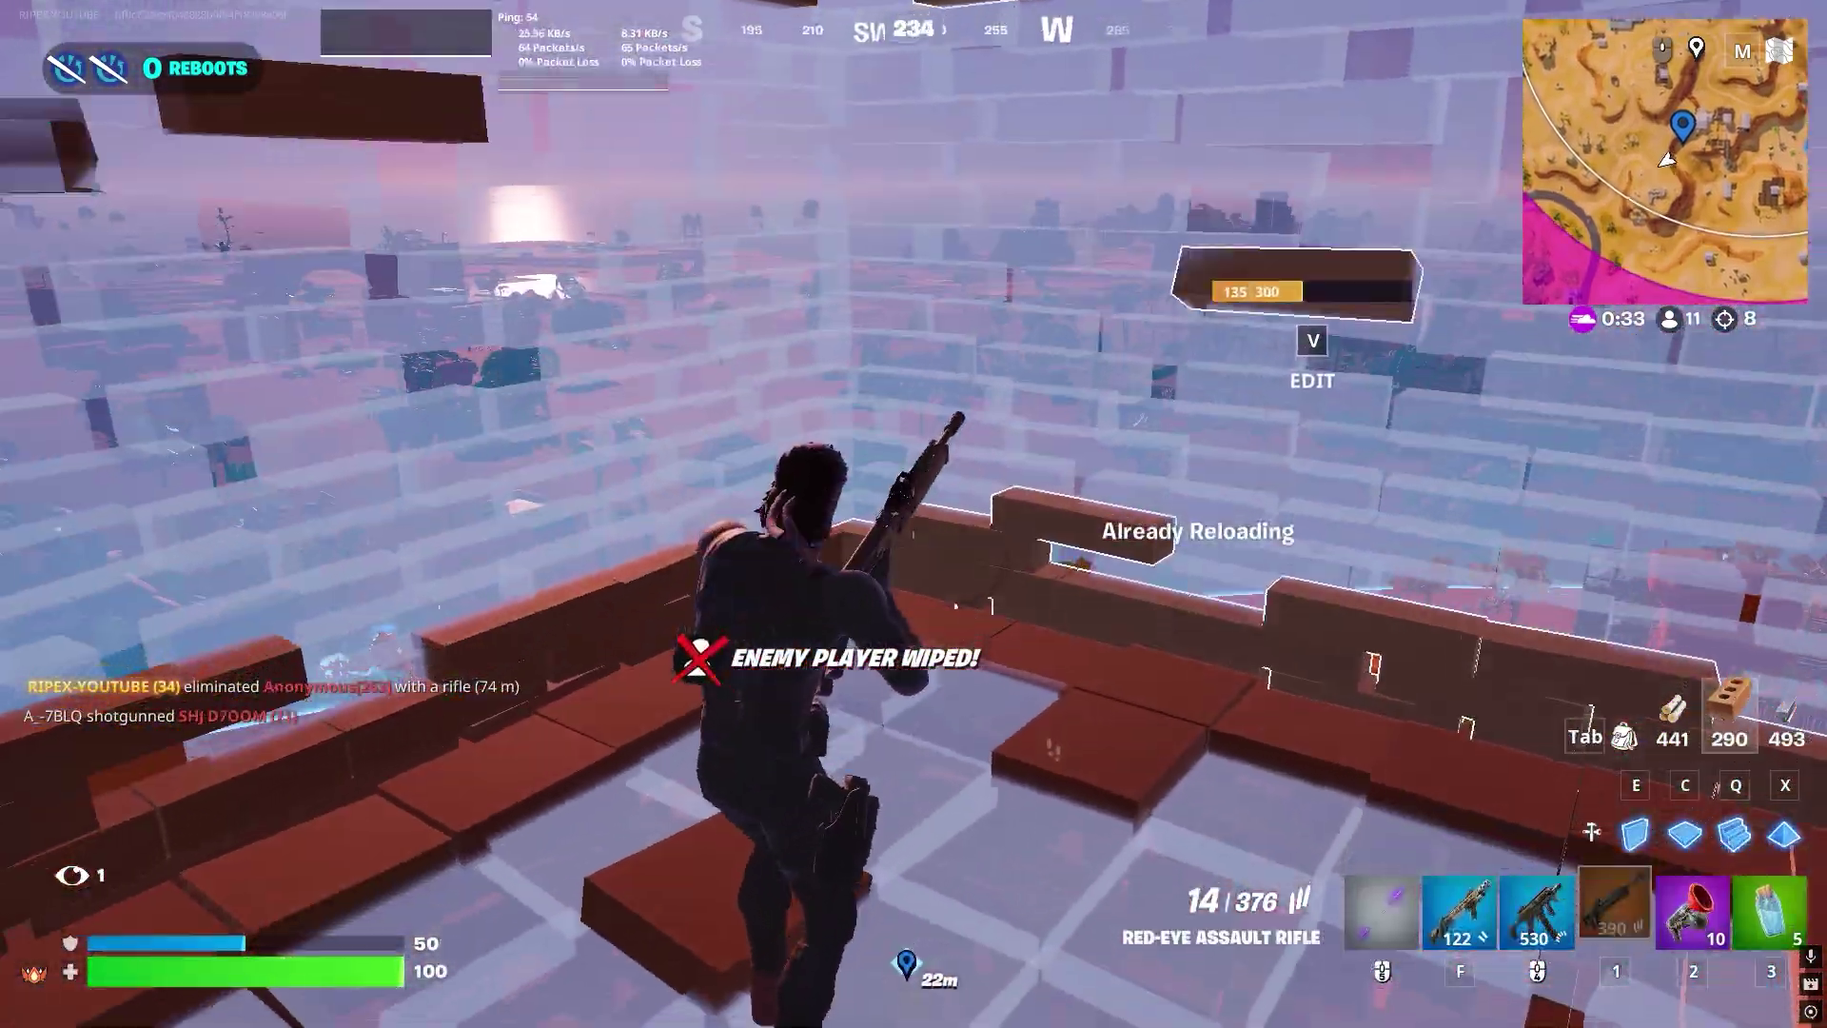
key(v)
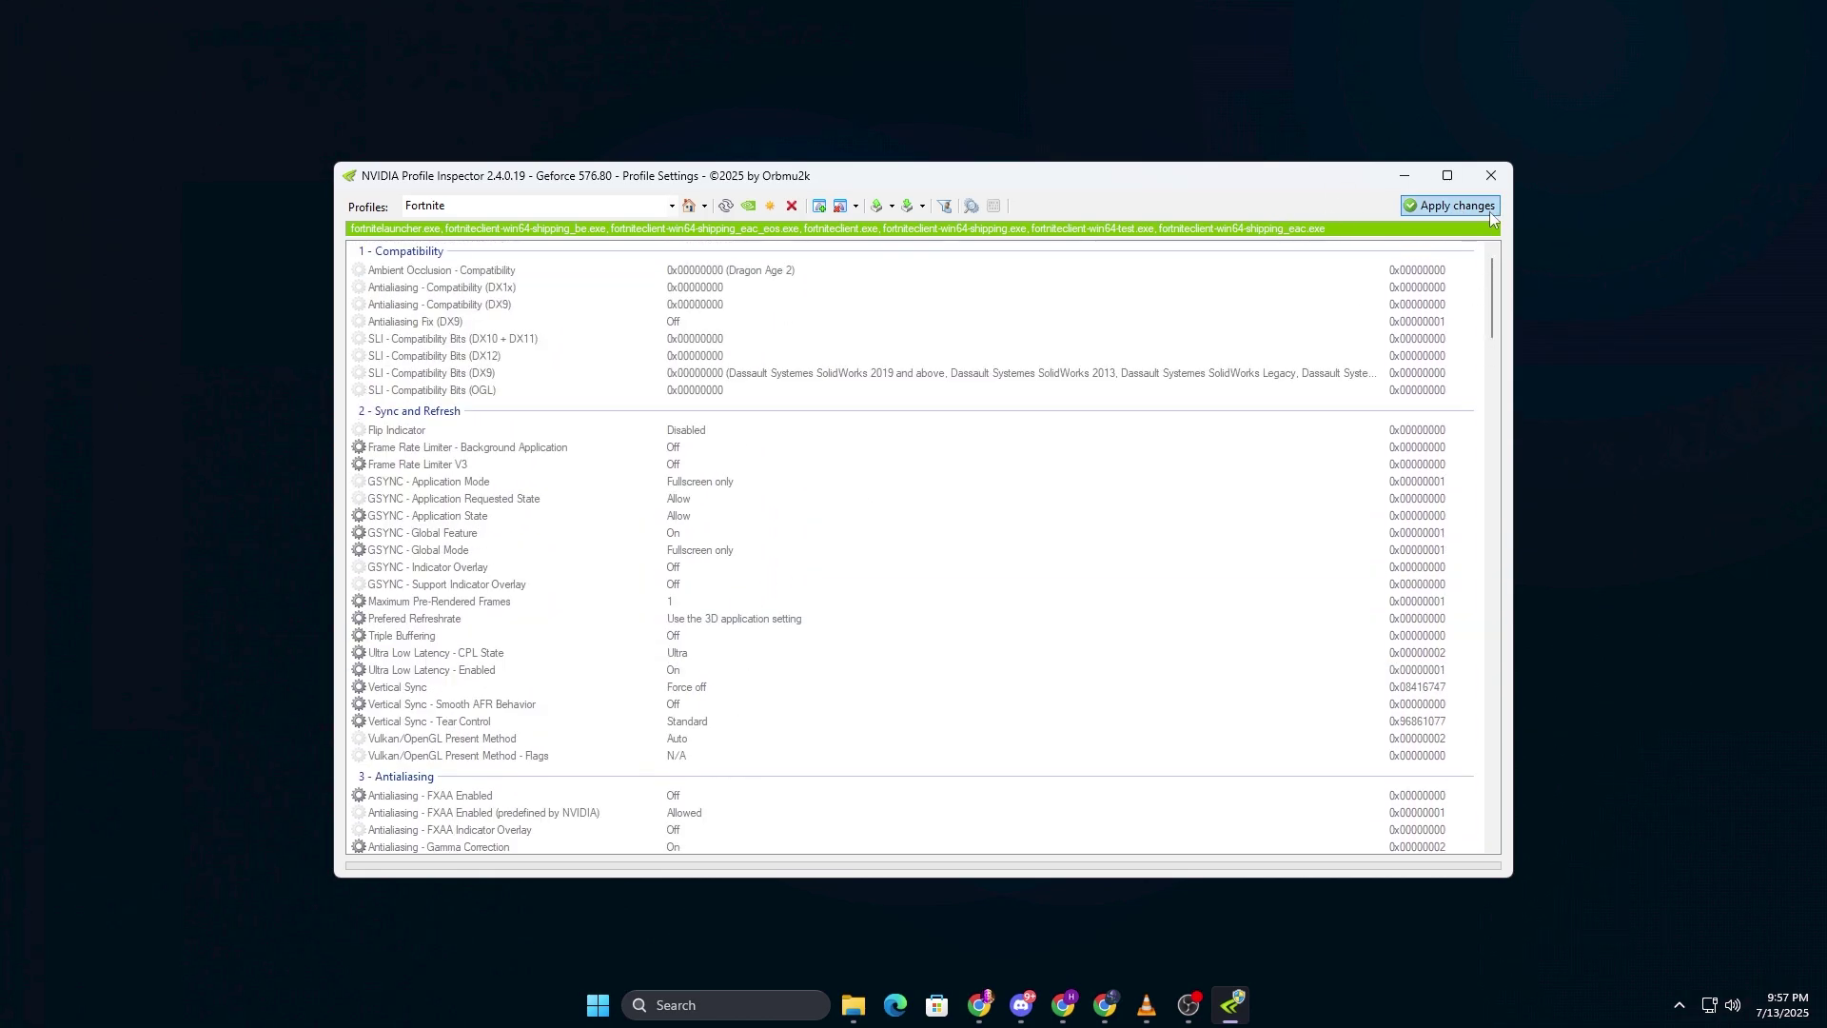
Look over the Fortnite profile's settings in NVIDIA Profile Inspector and close the program
scroll(682, 378, down, 7)
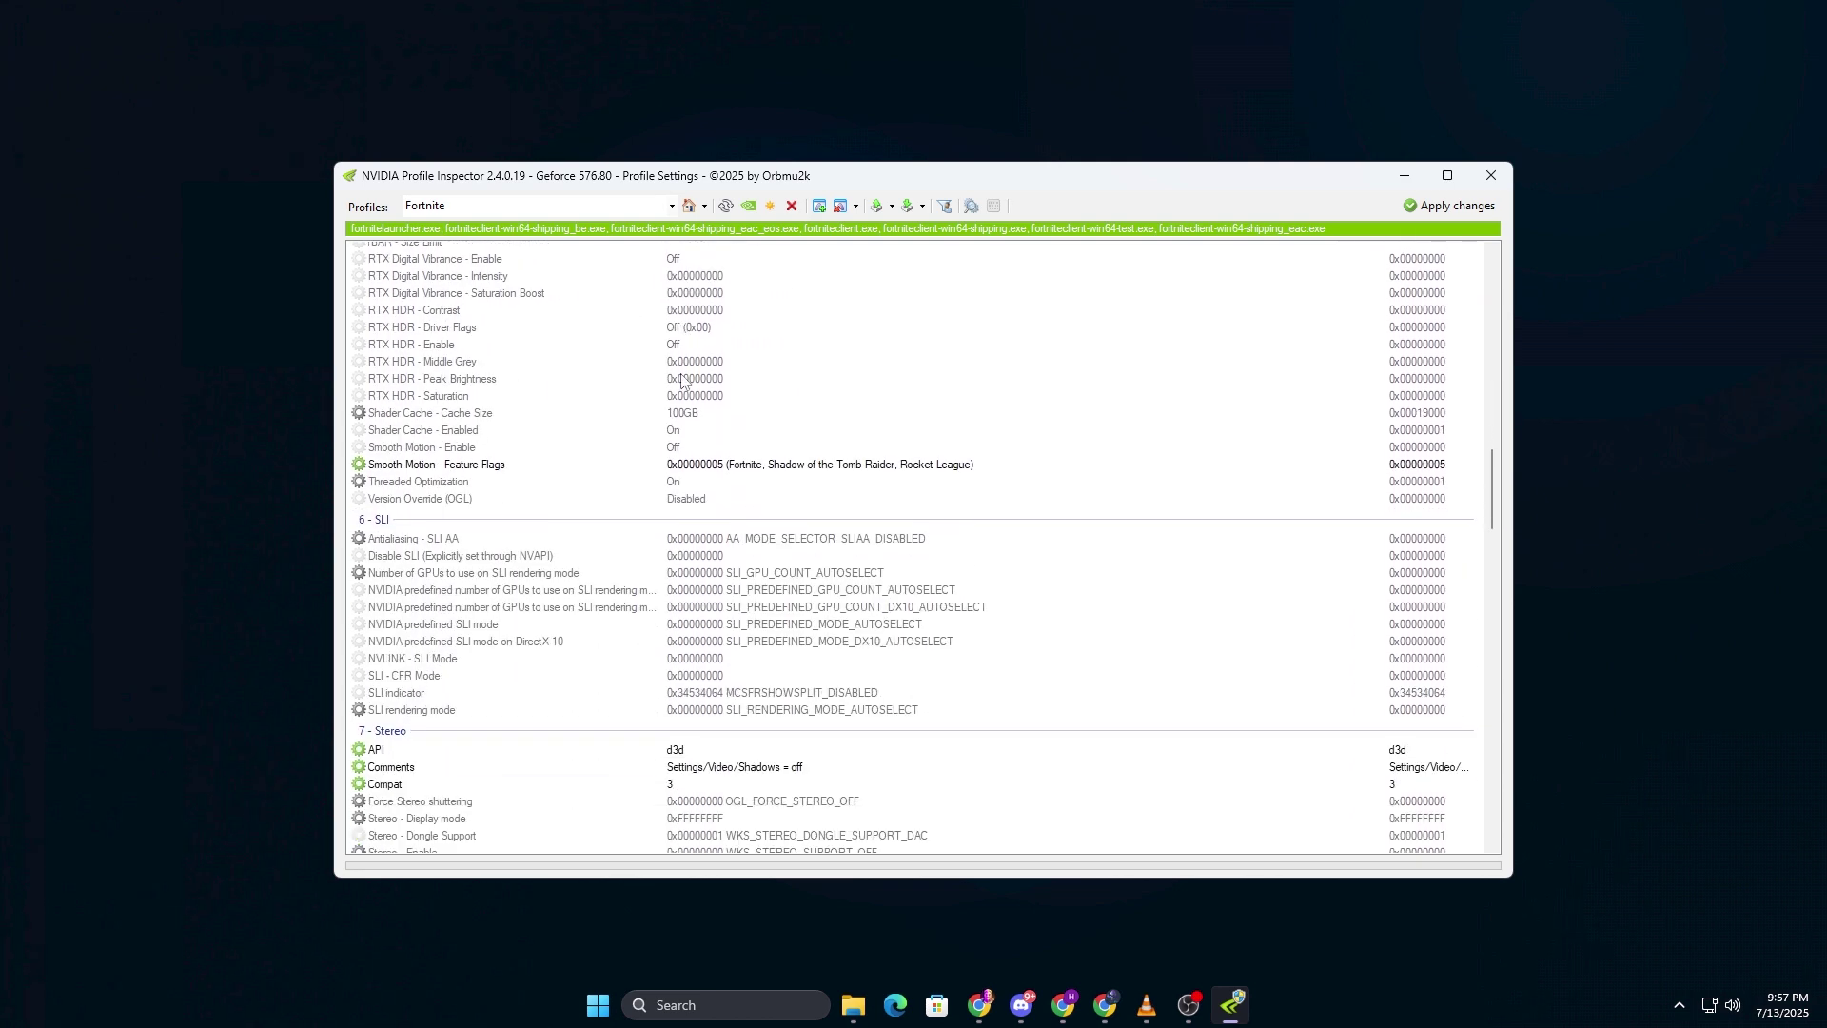
click(1491, 176)
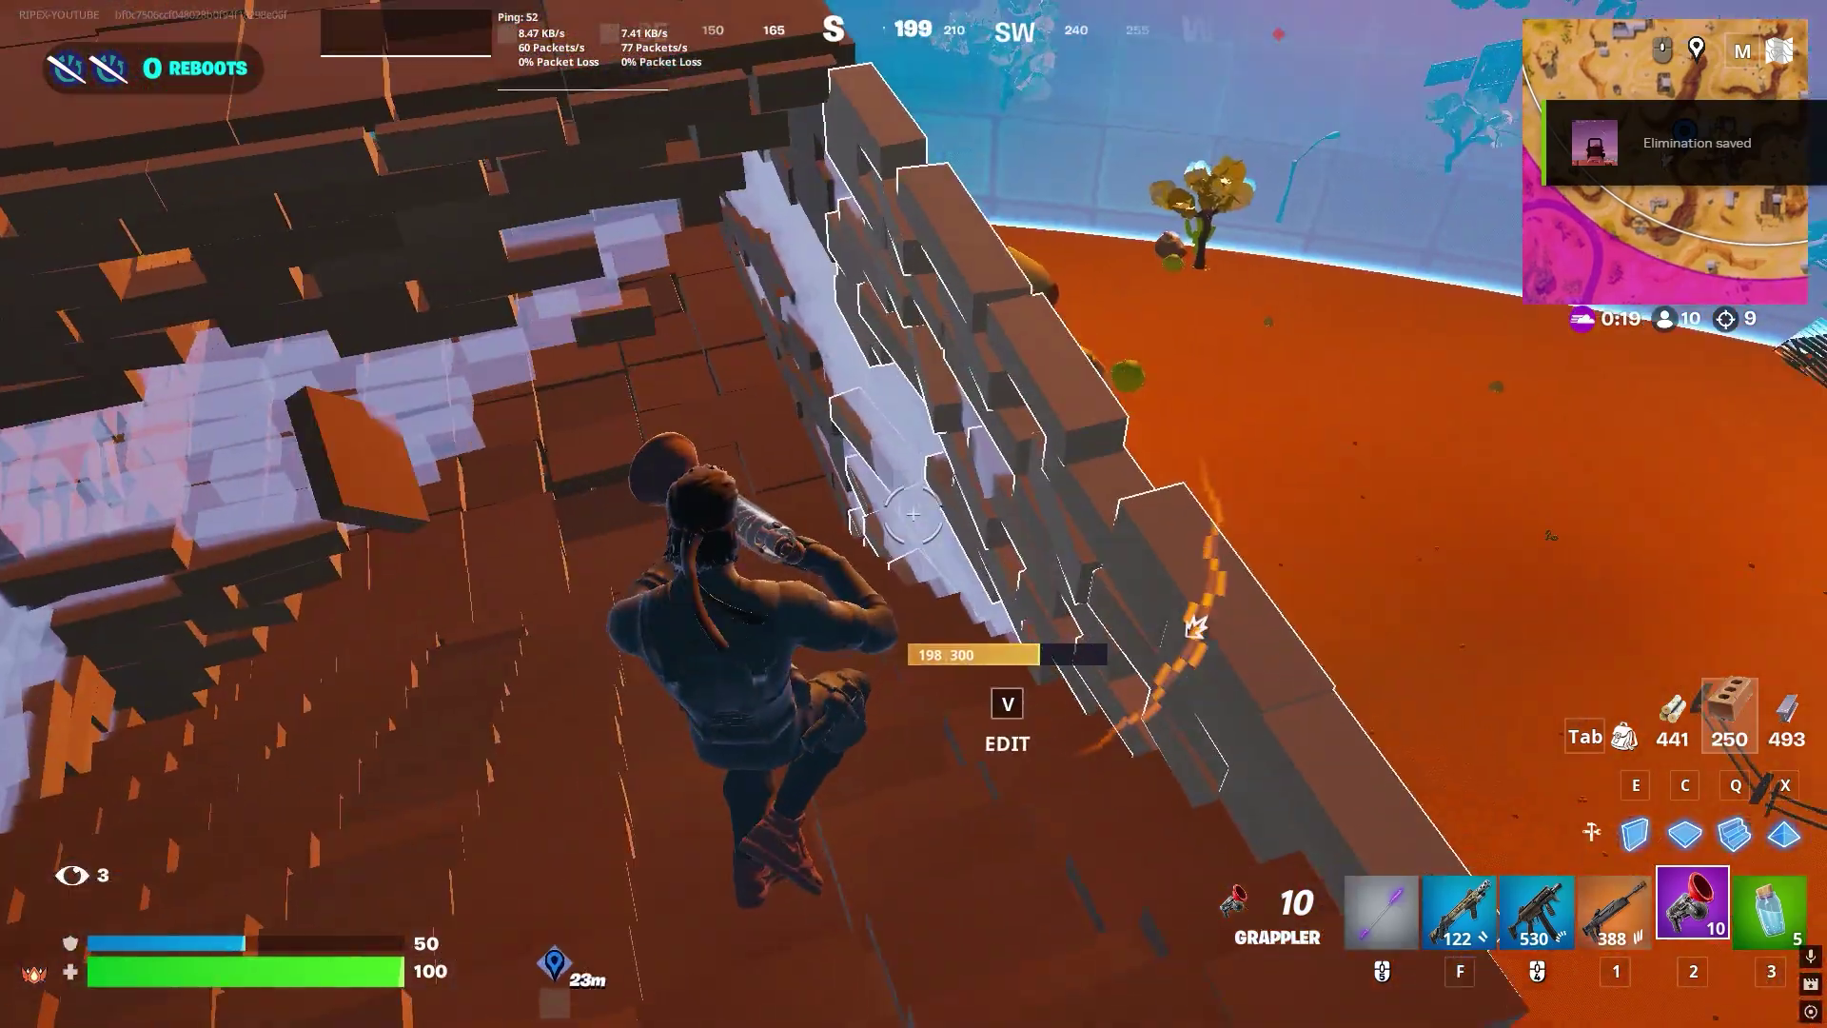
key(f)
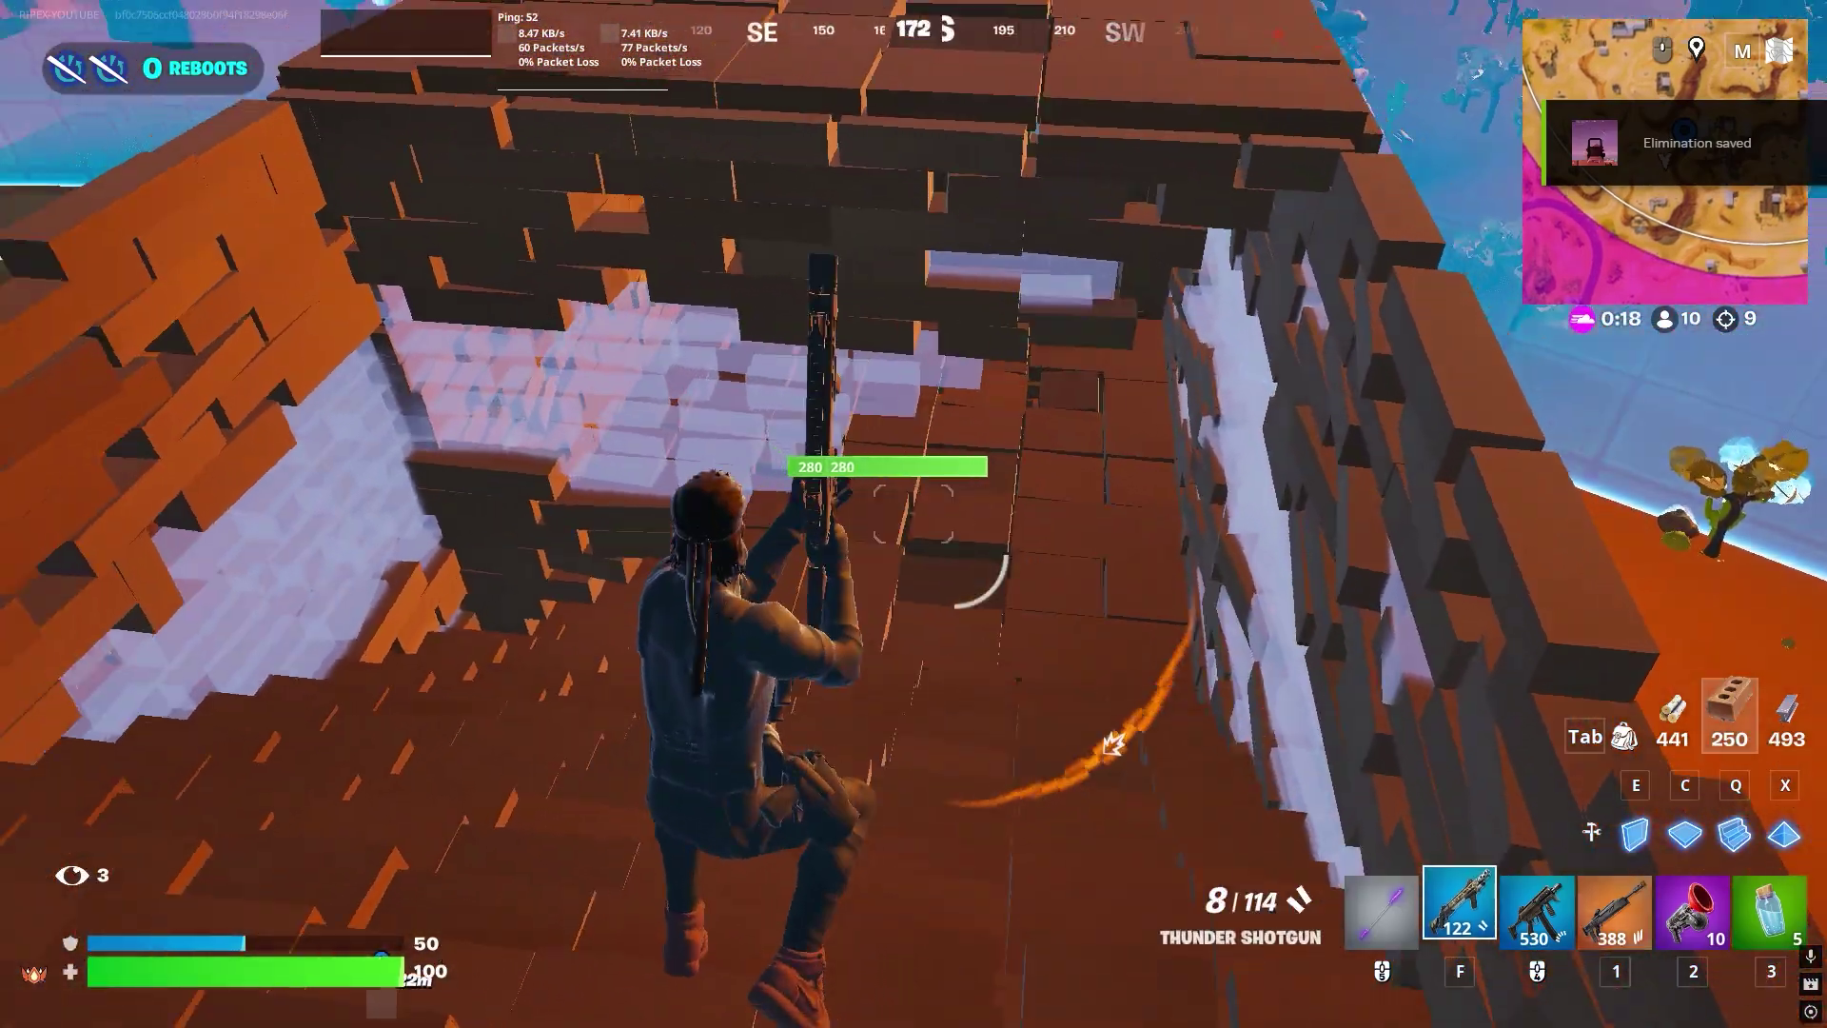
key(e)
click(913, 514)
key(f)
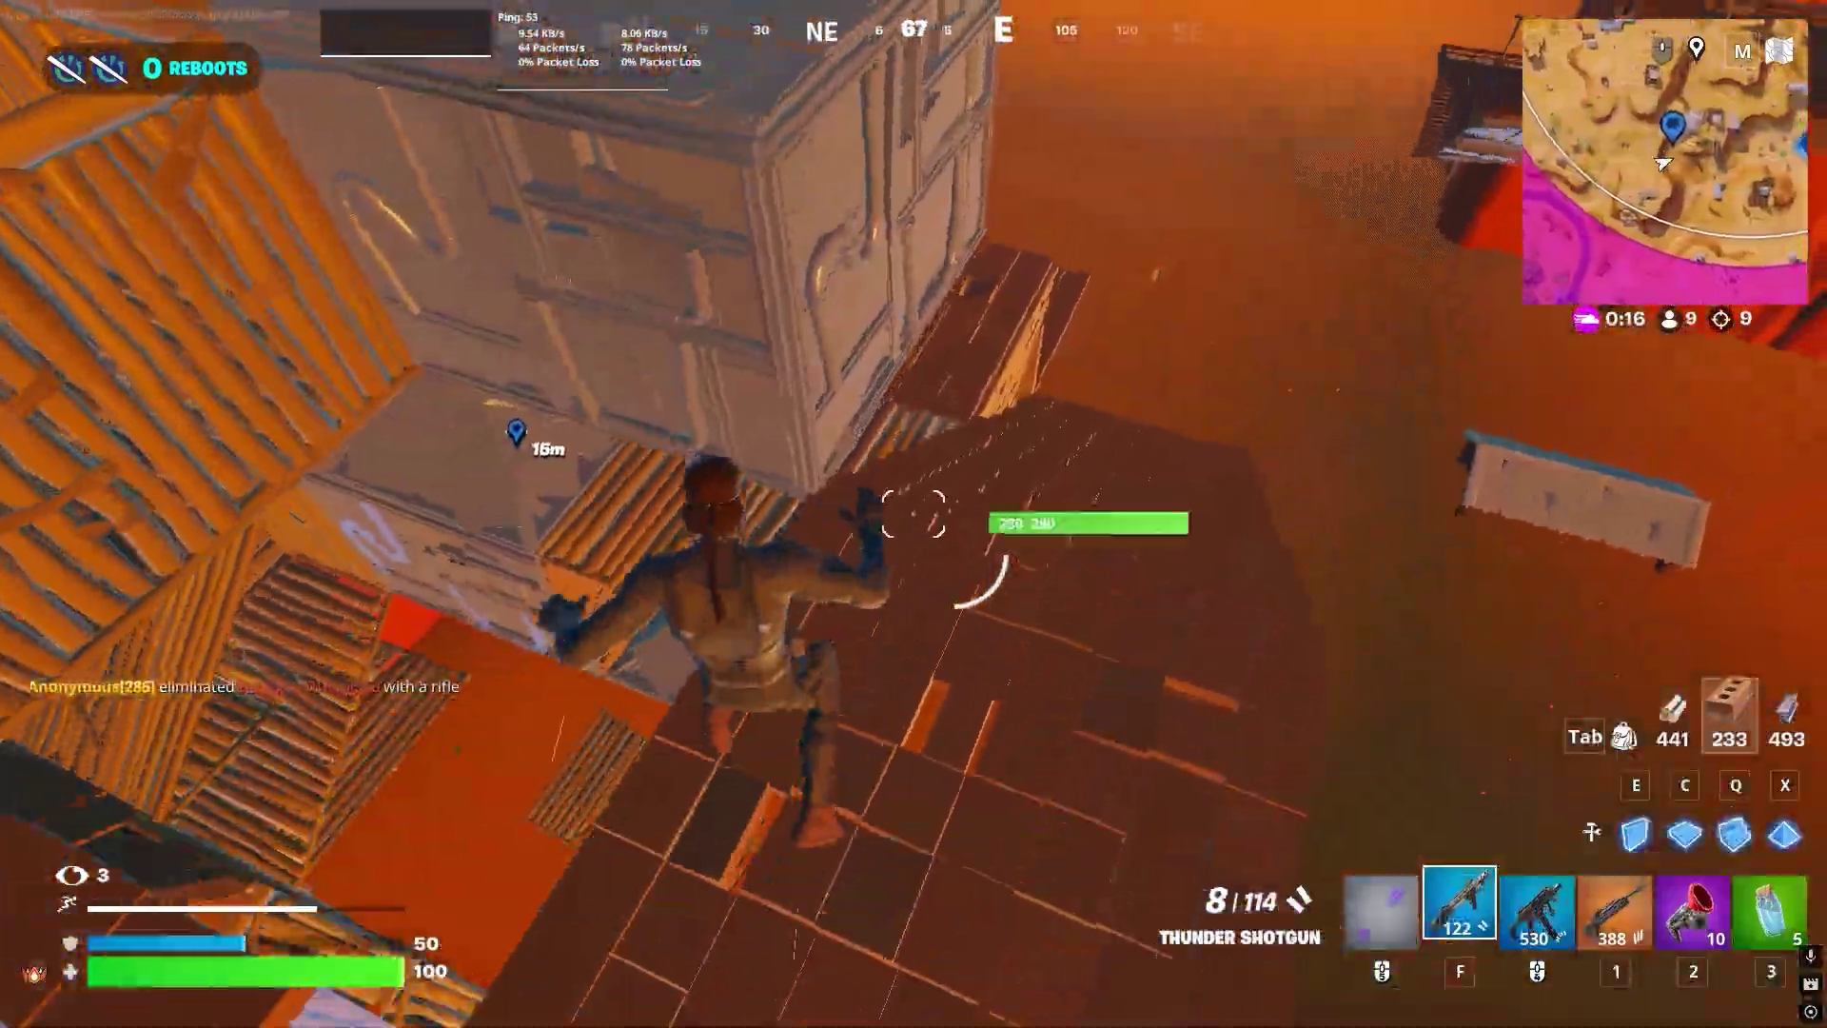
key(w)
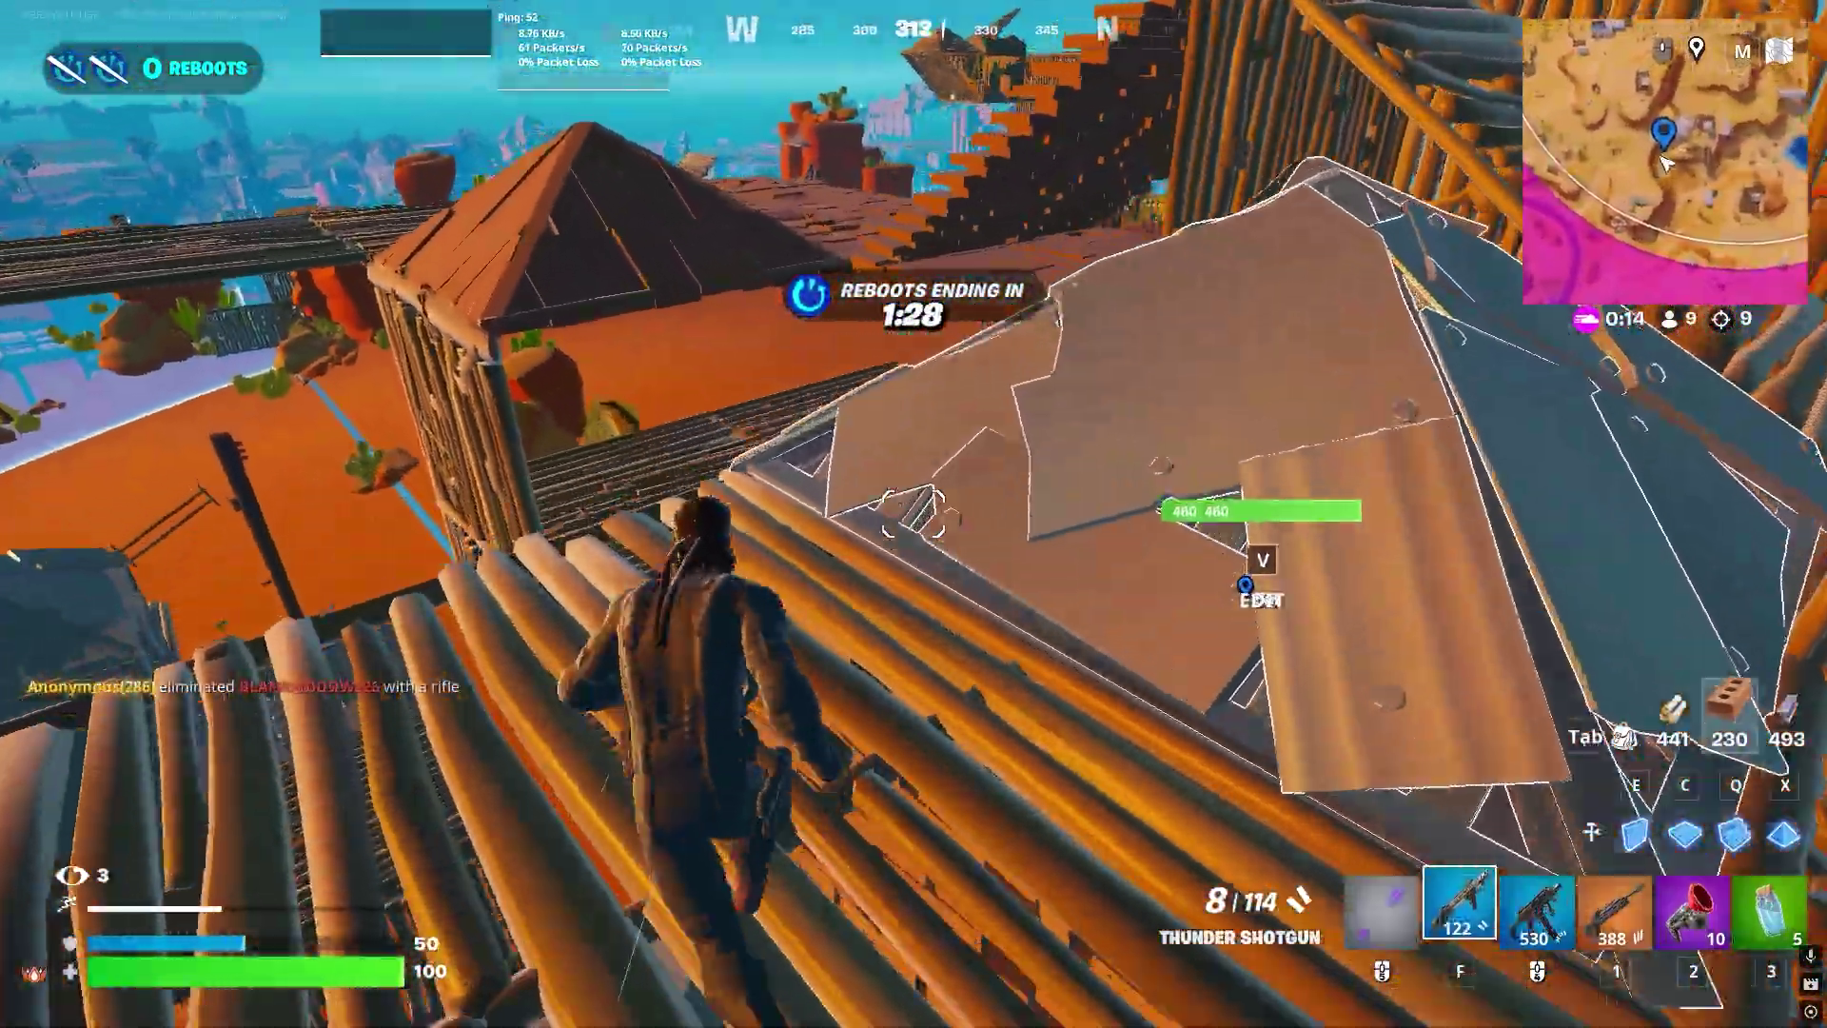
key(space)
key(w)
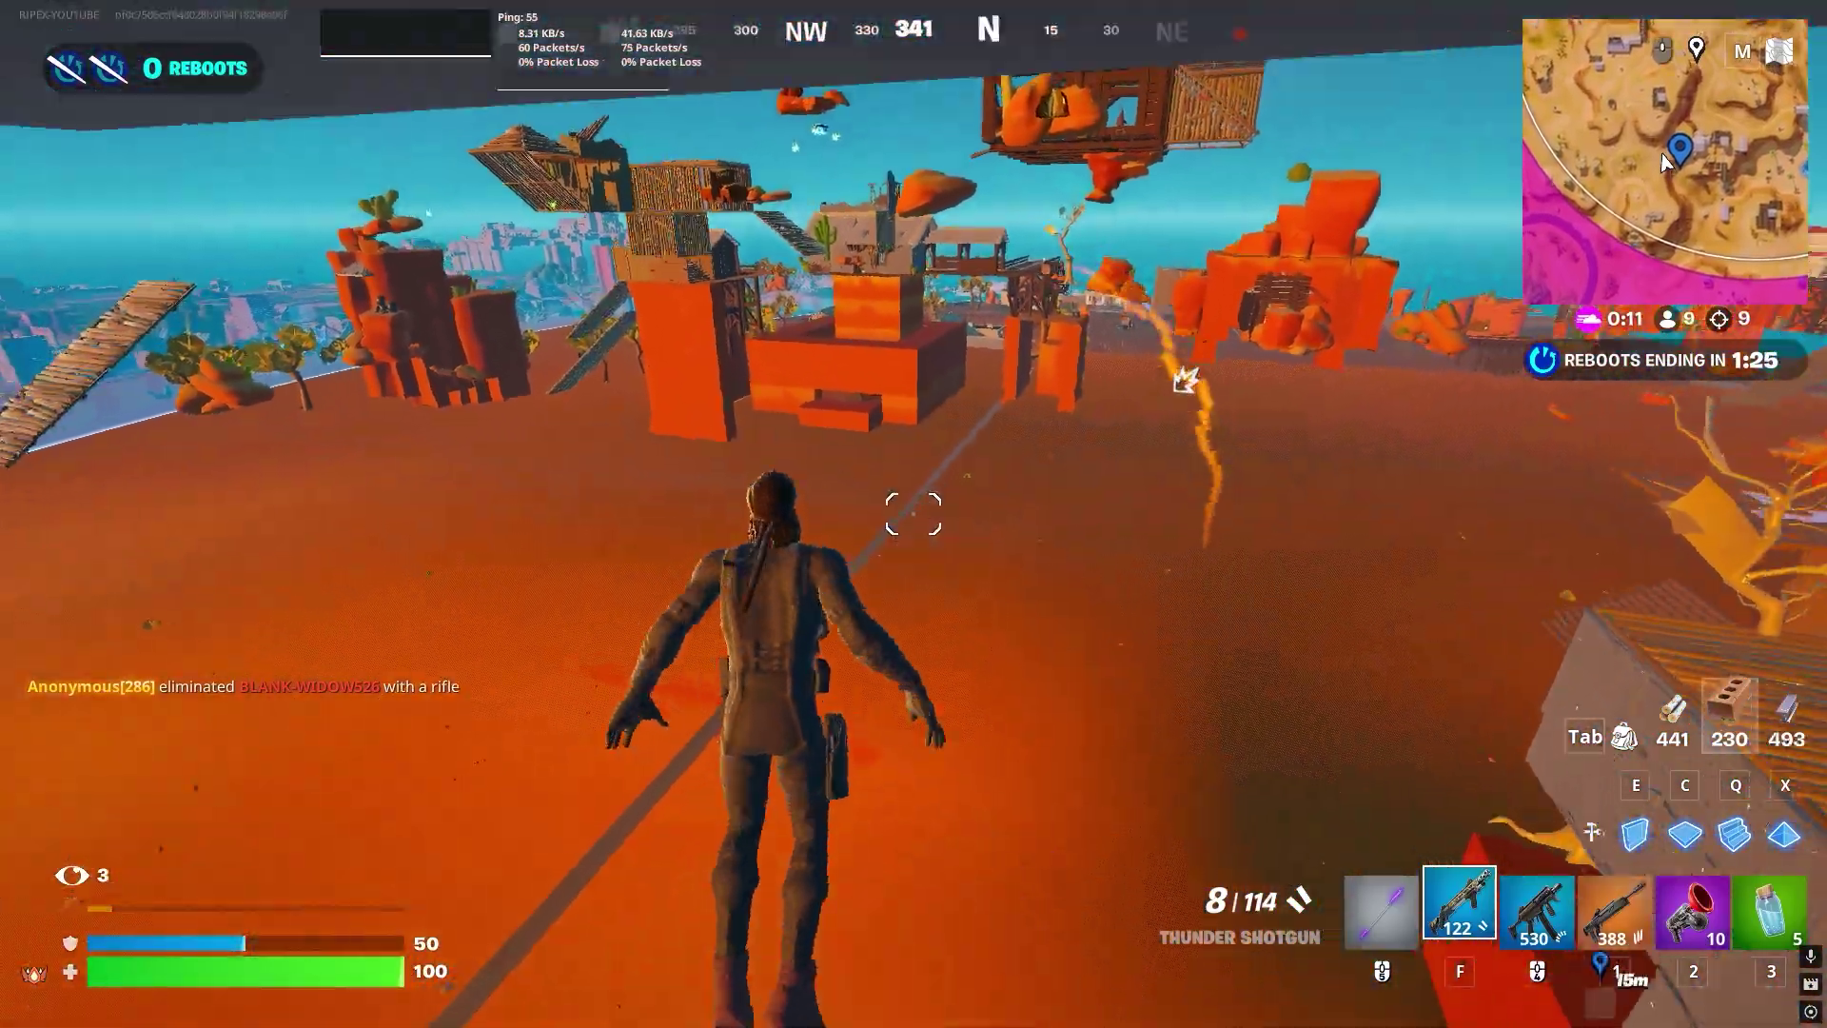
key(2)
click(914, 514)
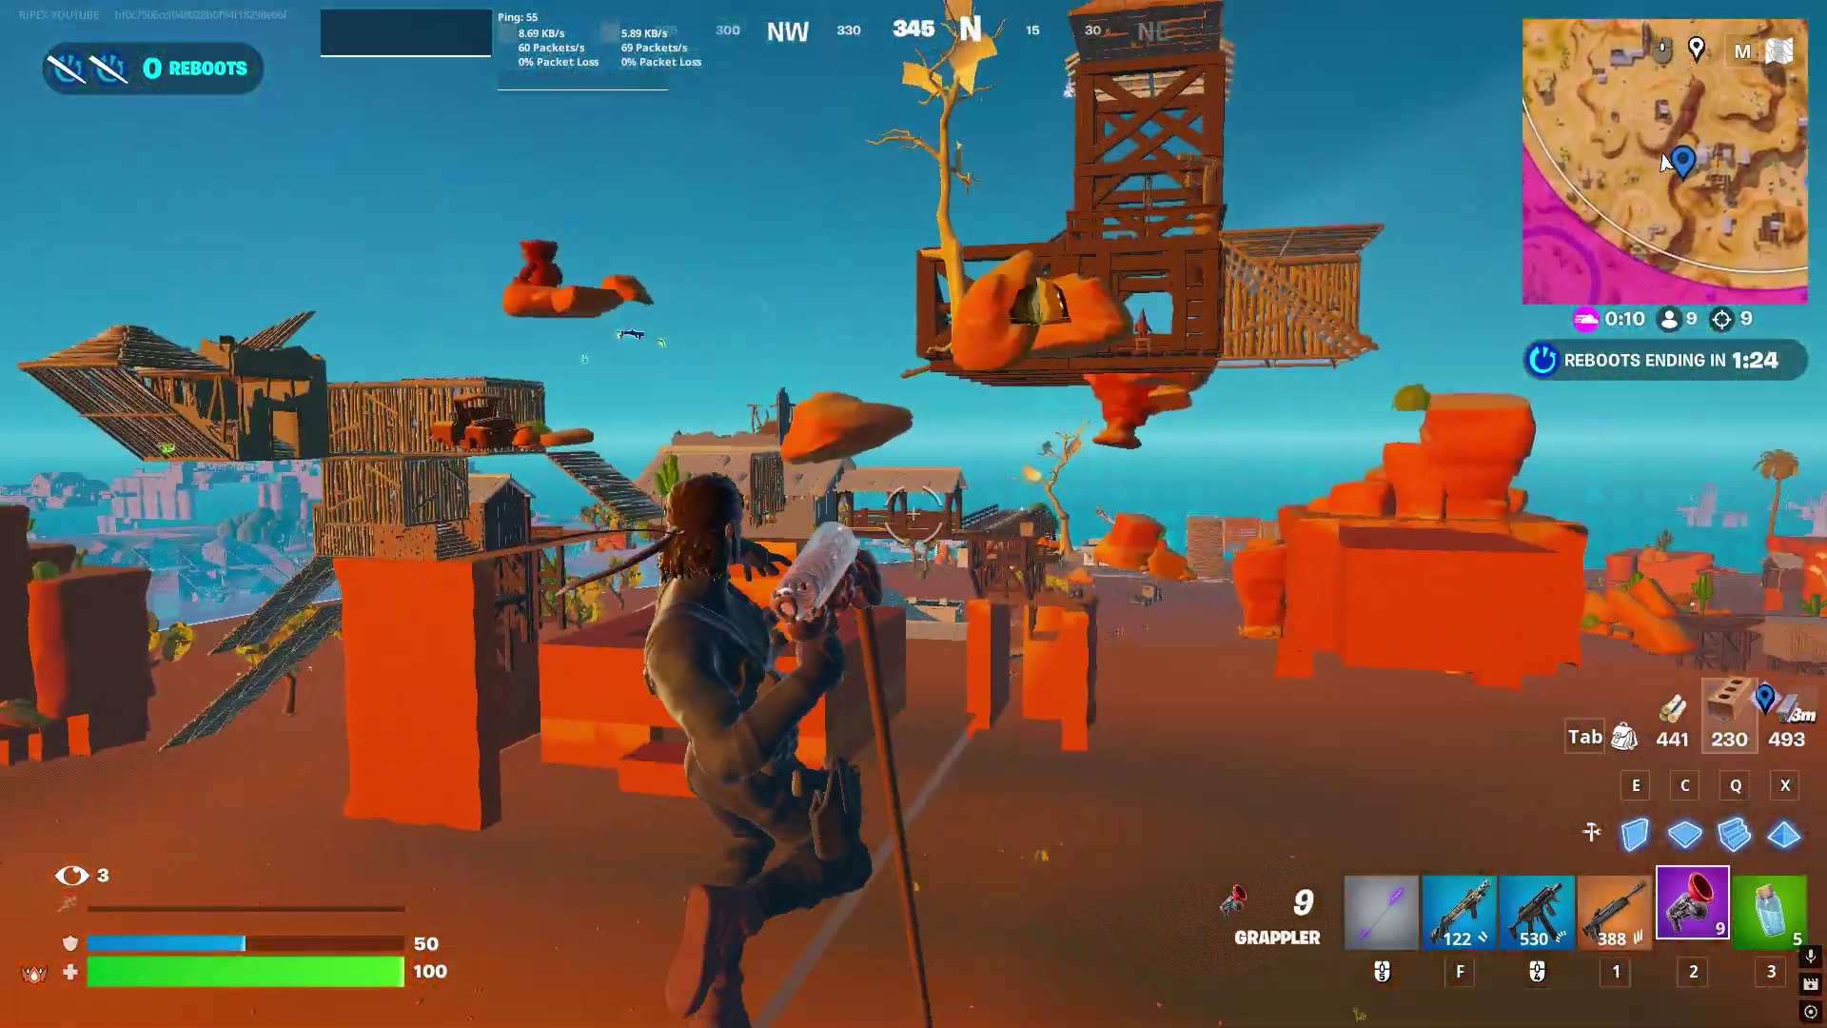
click(913, 514)
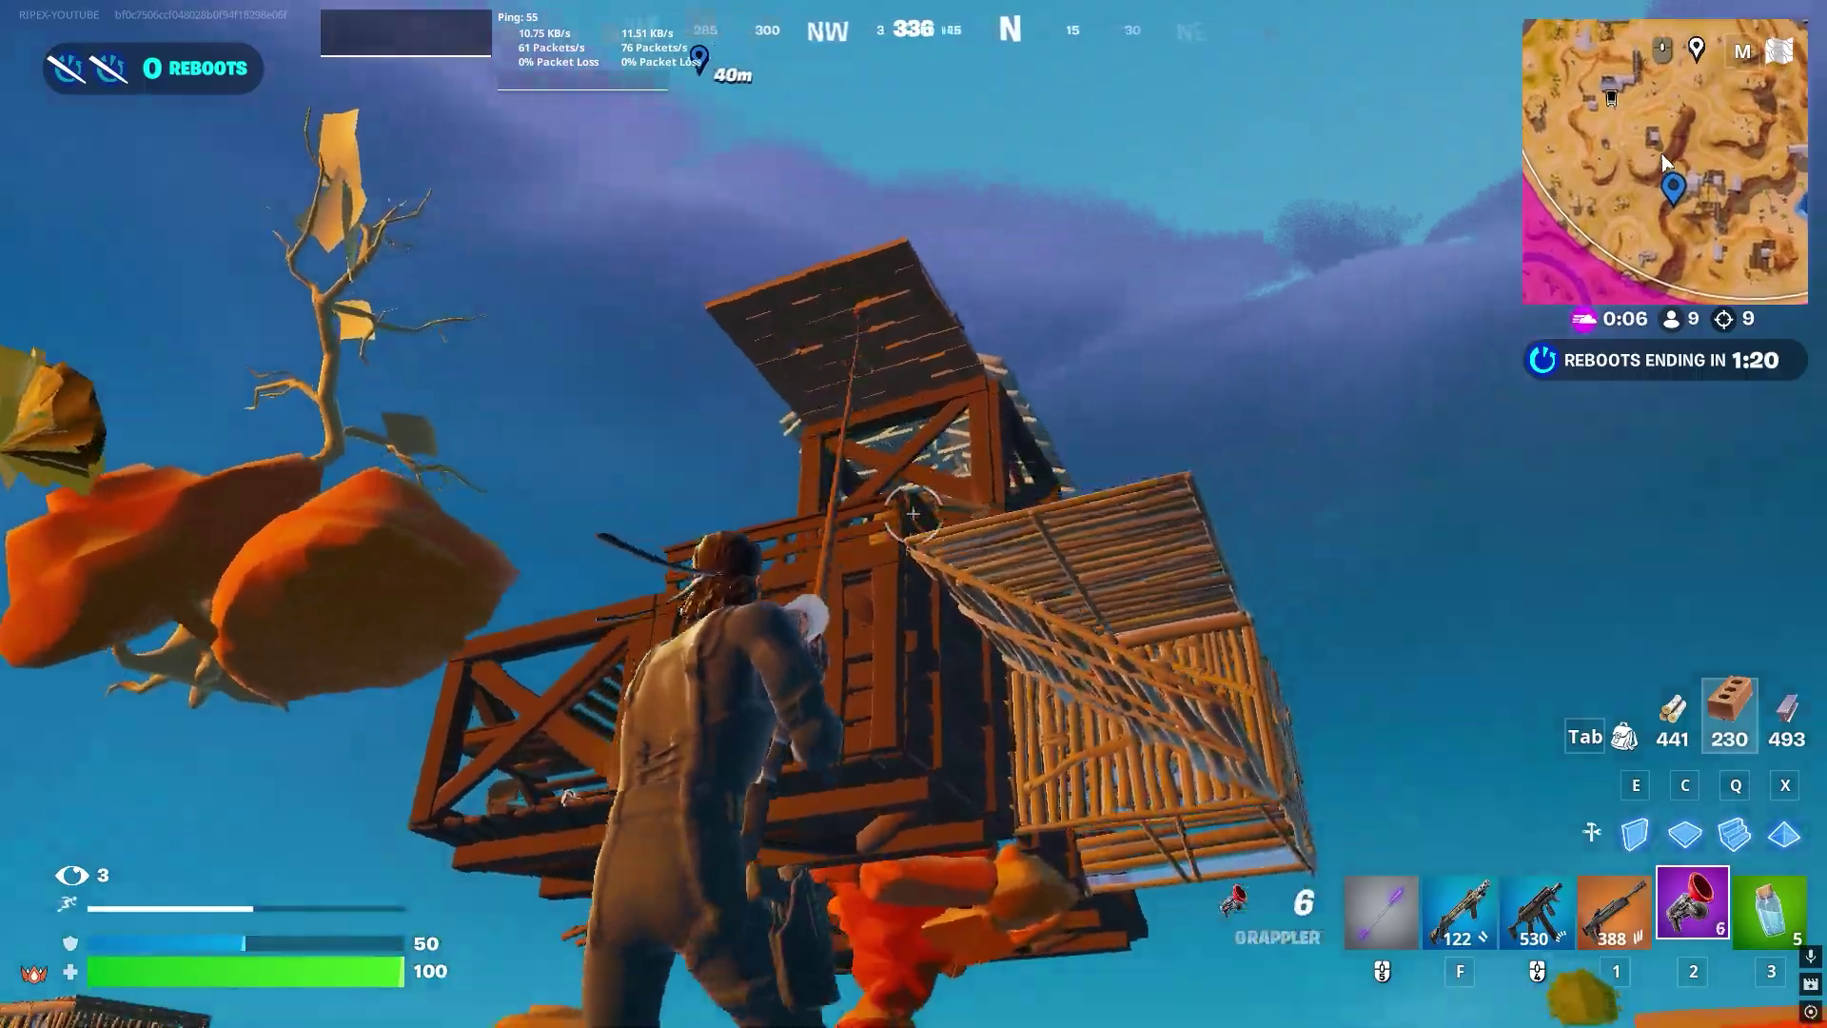
key(f)
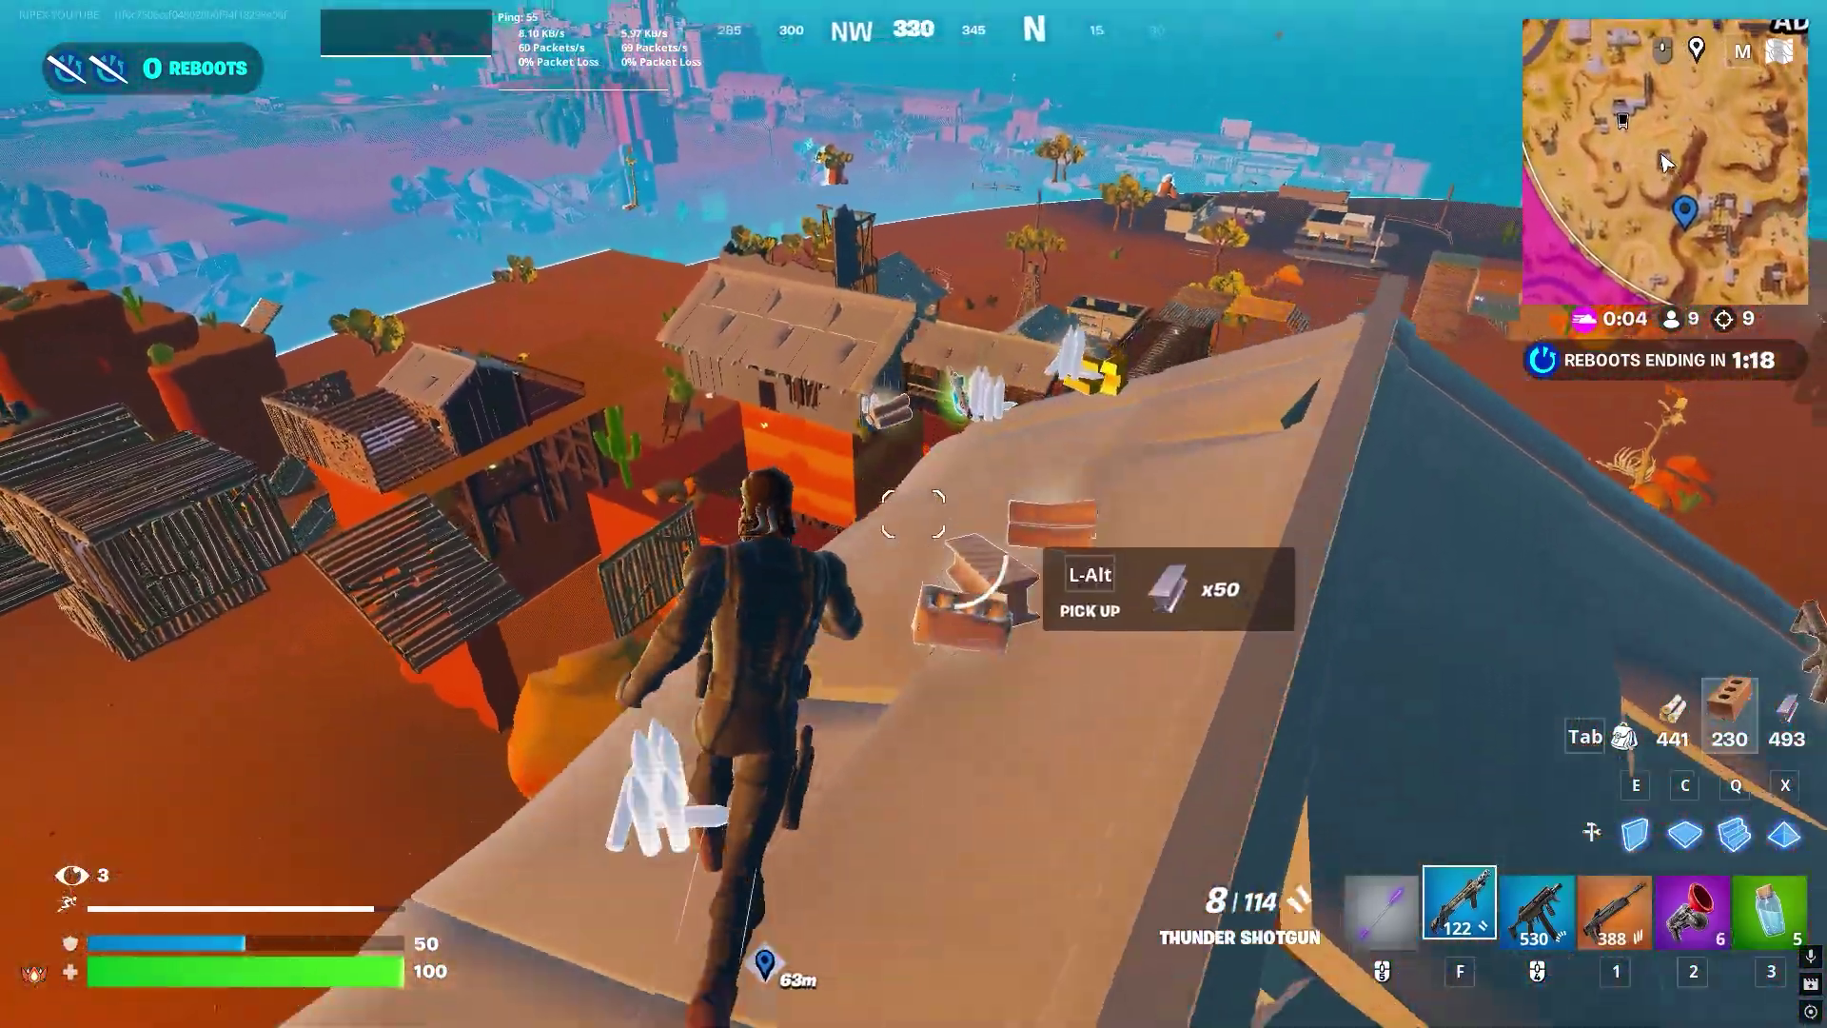
key(q)
click(913, 514)
click(913, 514)
key(f)
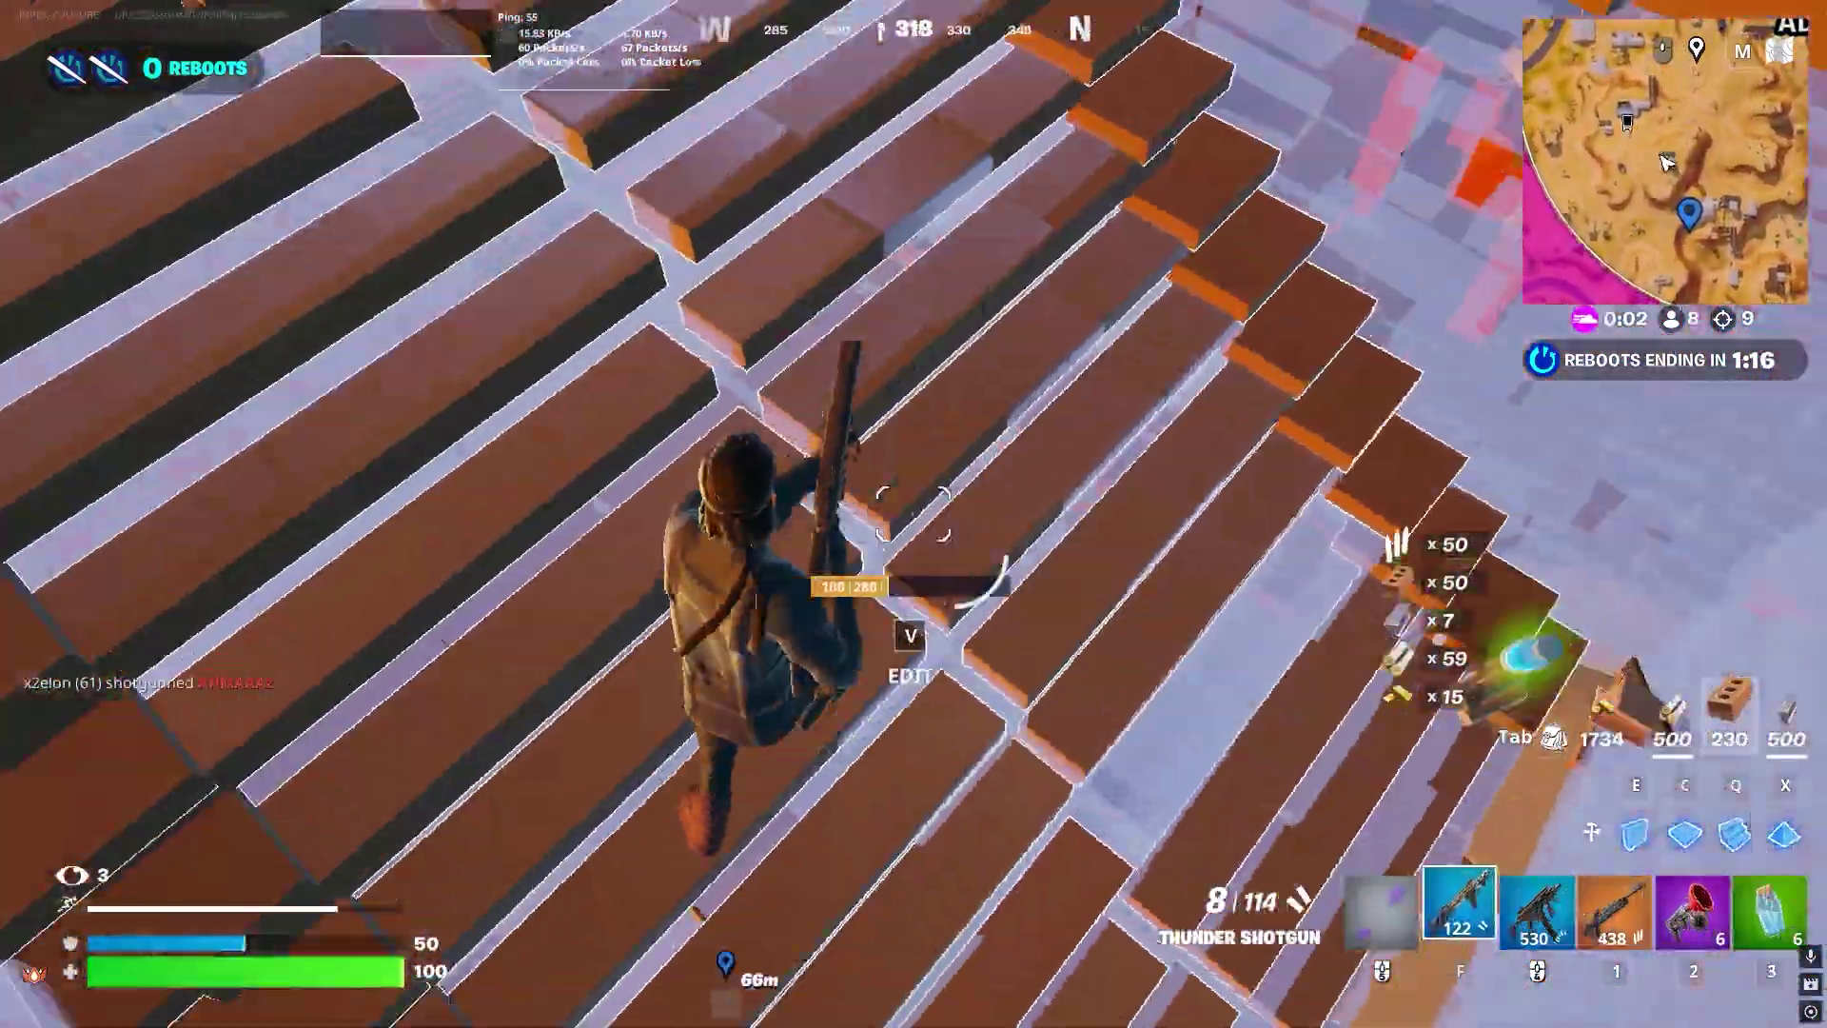
key(q)
click(914, 514)
key(1)
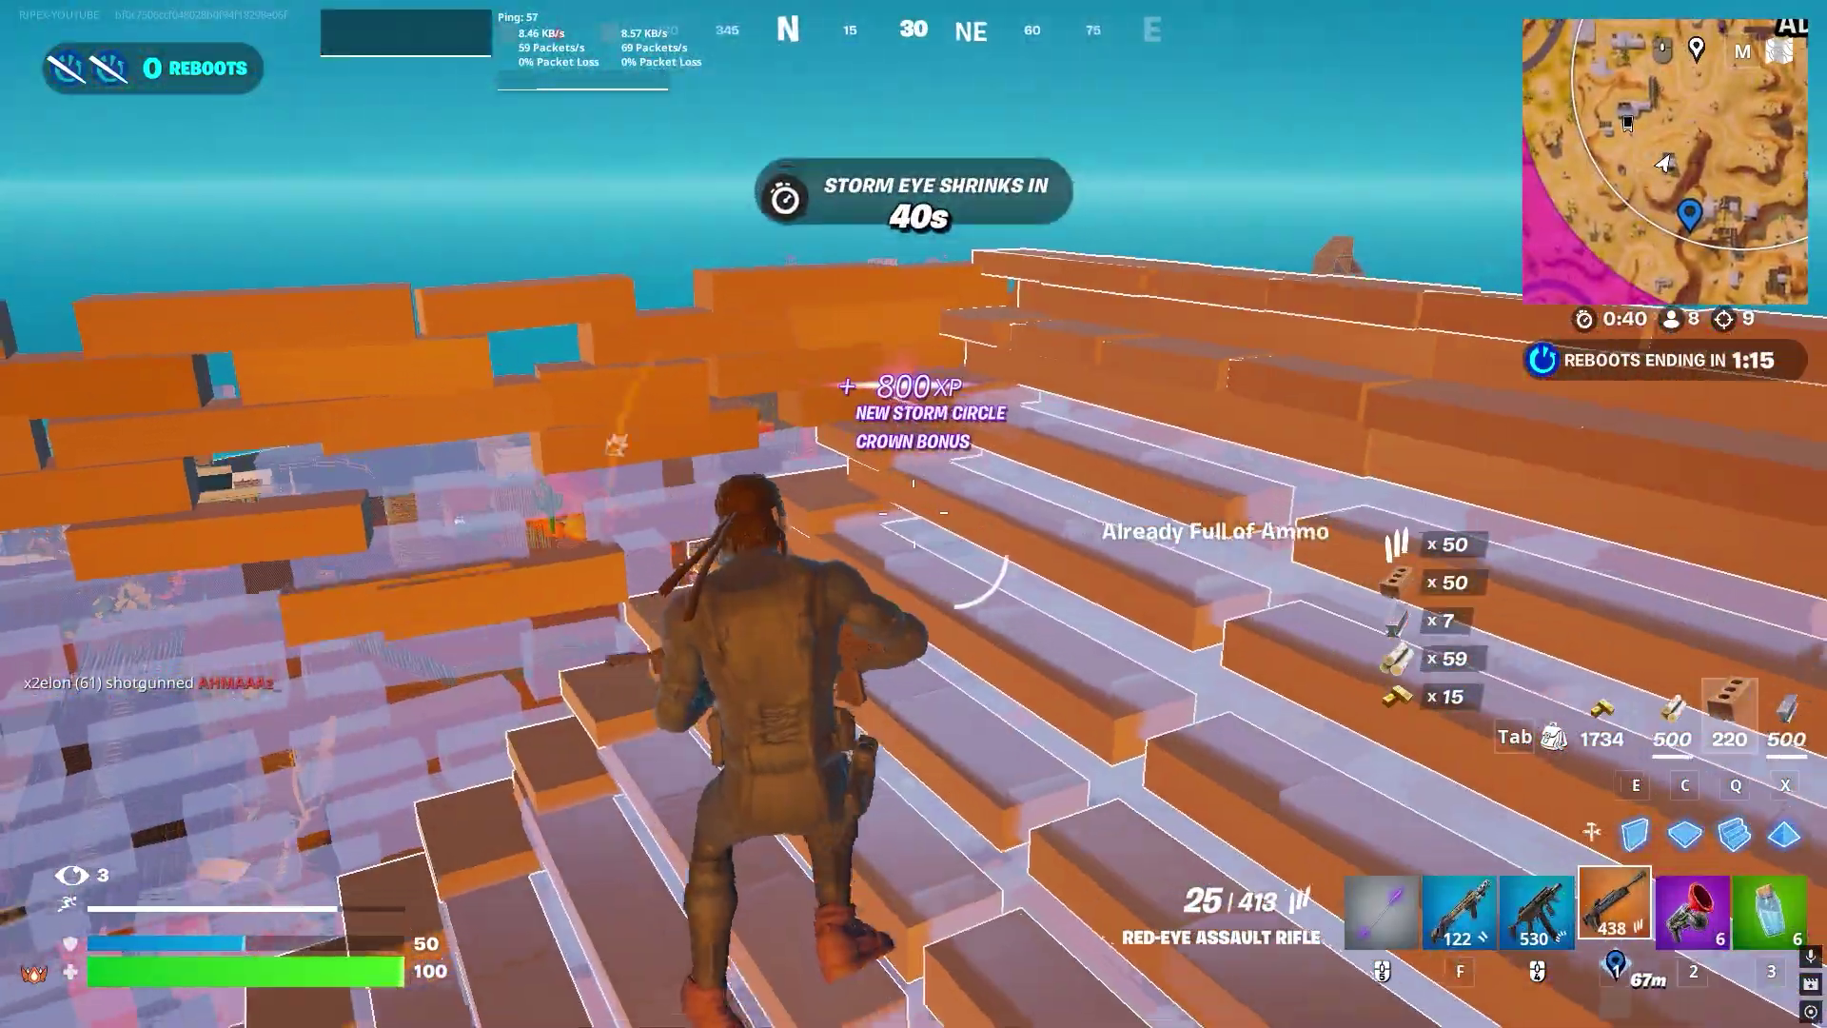